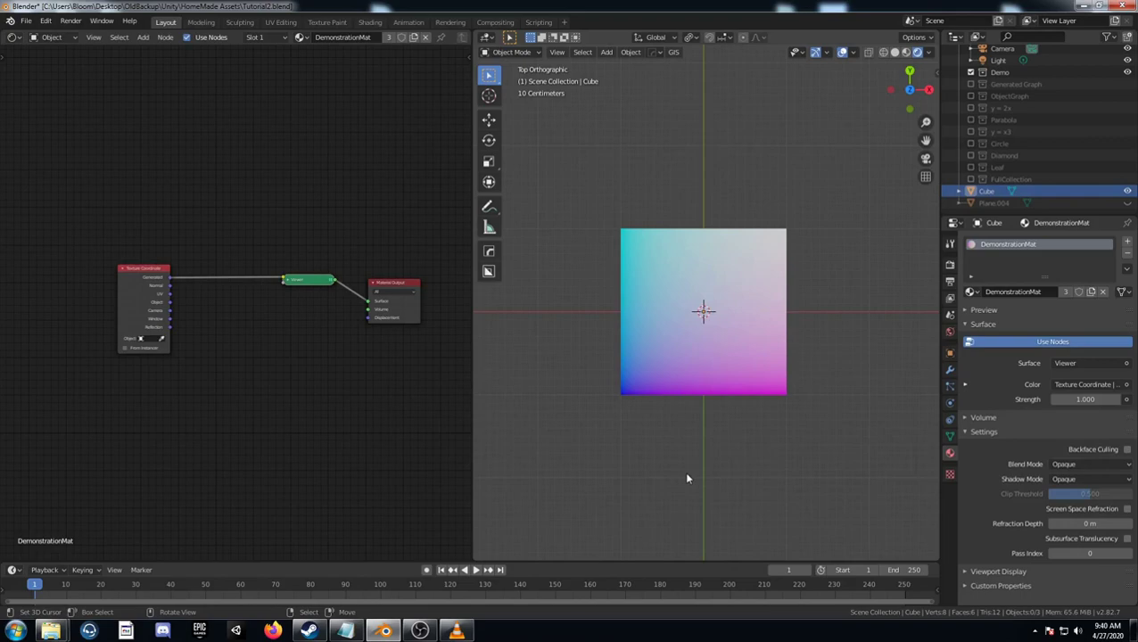
Step: Insert a Separate RGB node on the link between the Texture Coordinate node's Generated output and the Viewer node
middle_drag(687, 479, 741, 482)
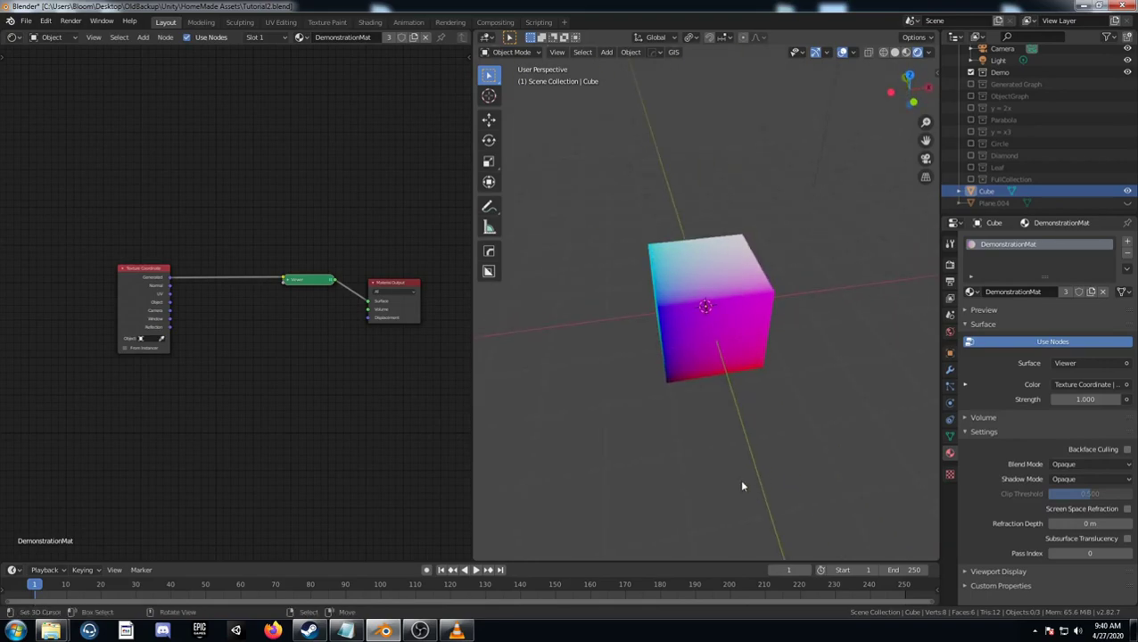
key(KP_7)
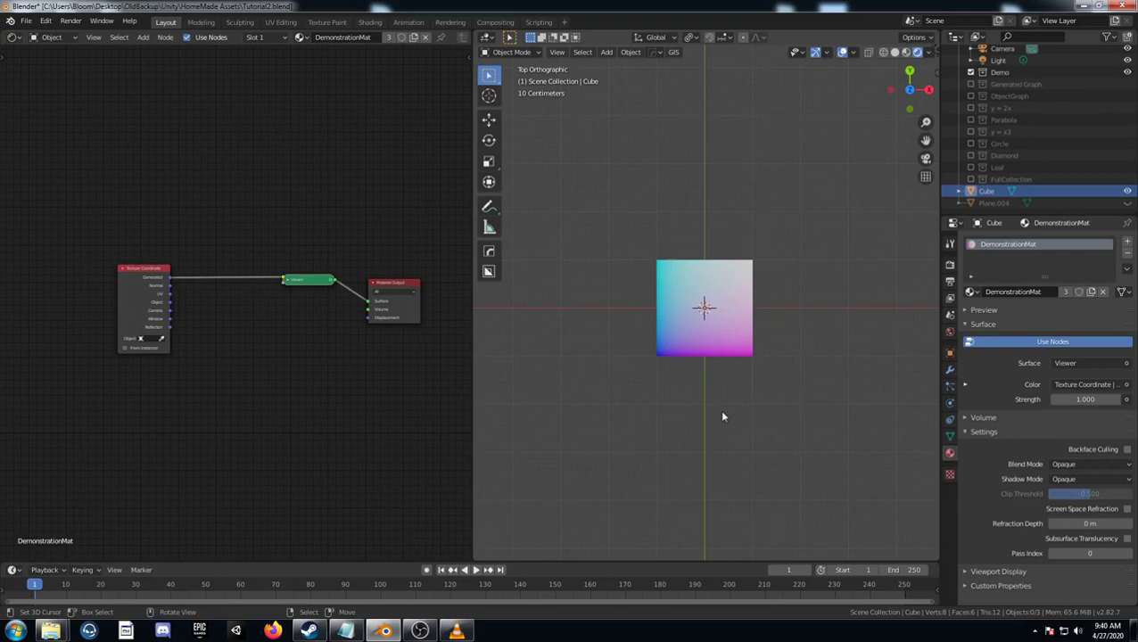
scroll(720, 405, up, 5)
middle_drag(718, 398, 729, 335)
scroll(713, 332, down, 3)
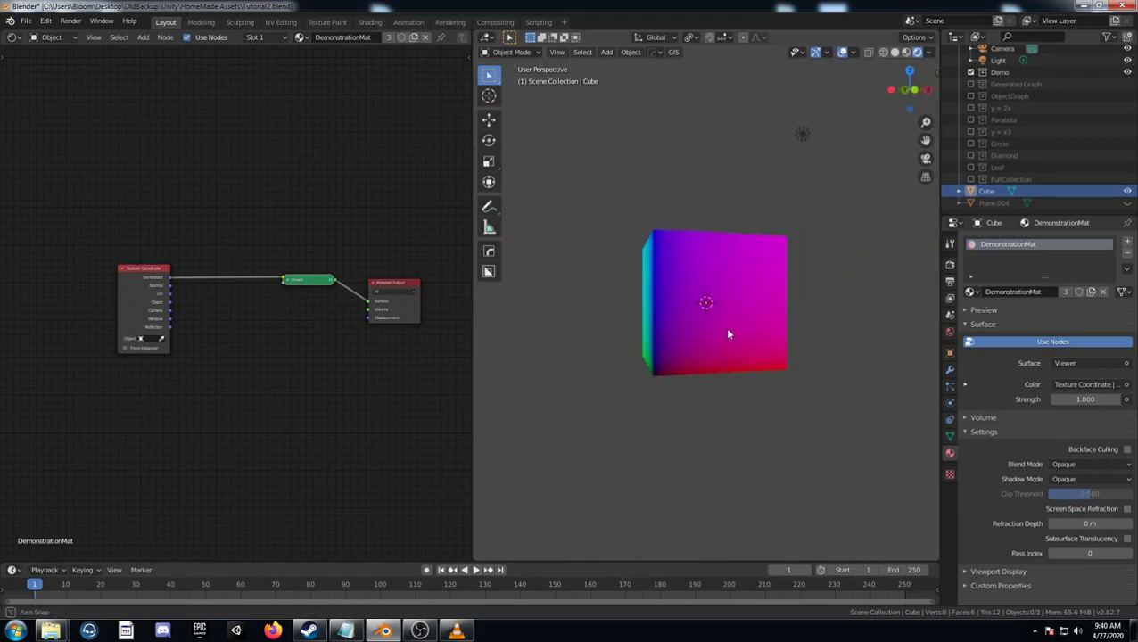
key(shift+a)
click(309, 370)
text(sep)
click(338, 403)
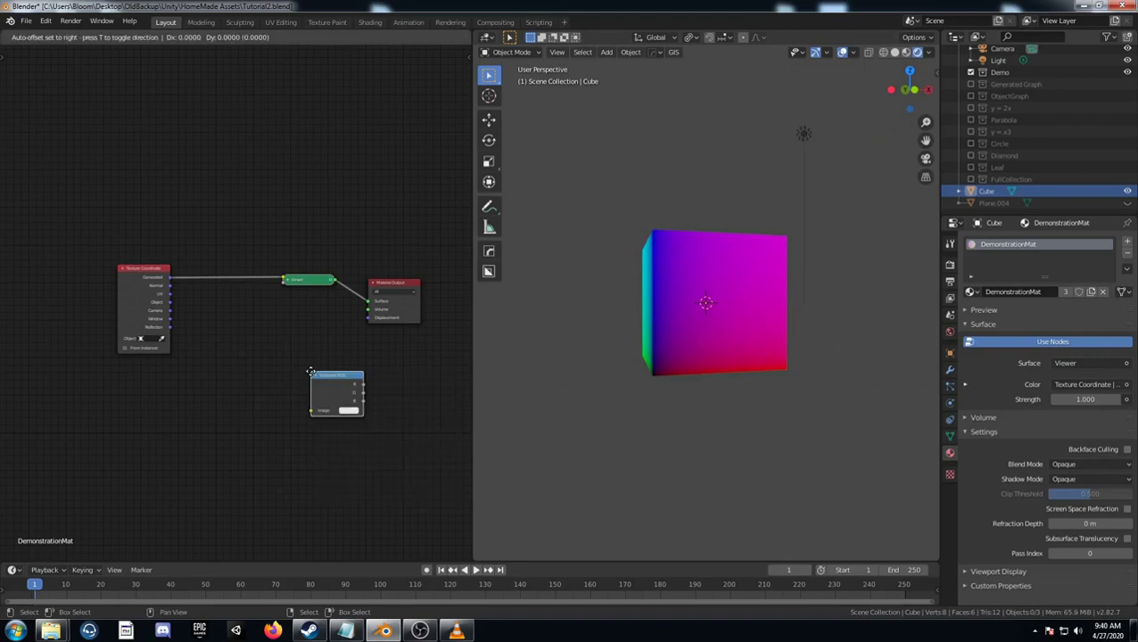
click(229, 286)
Step: Inspect the R channel's gradient around the cube and switch the viewer to the Separate RGB node's G output
middle_drag(724, 320, 736, 355)
middle_drag(647, 313, 733, 318)
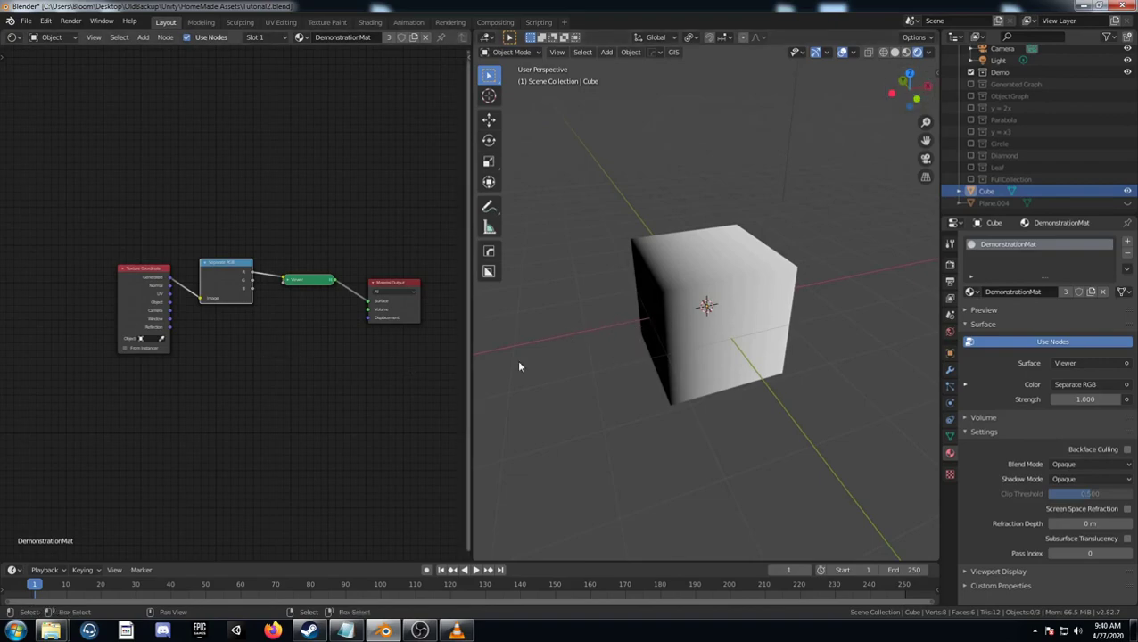
middle_drag(518, 361, 690, 331)
middle_drag(675, 393, 678, 429)
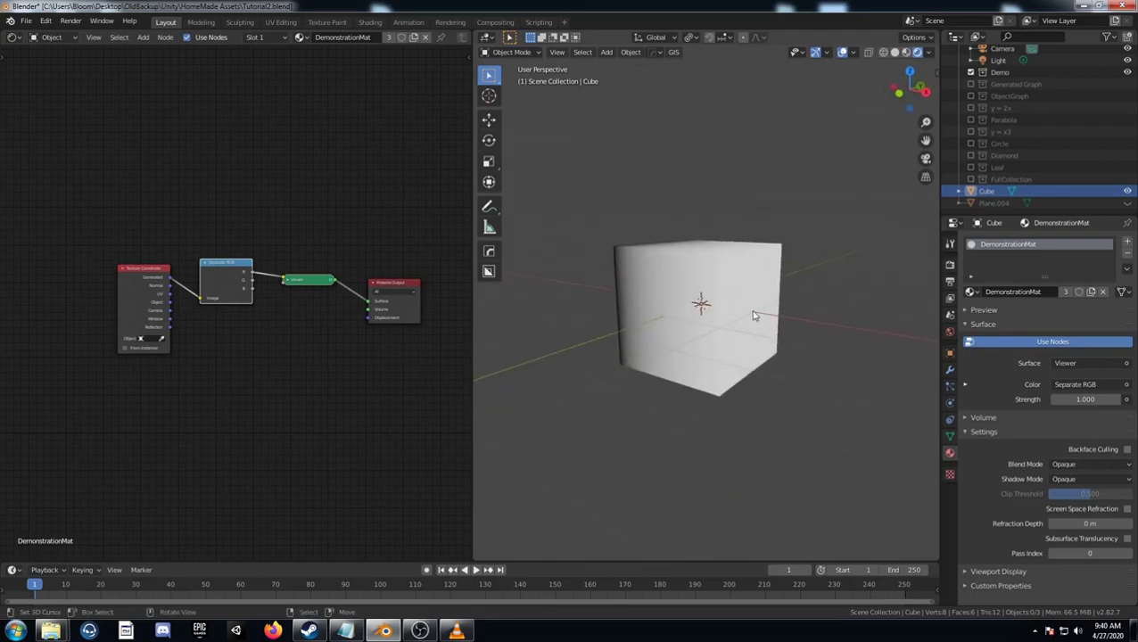
middle_drag(747, 319, 721, 332)
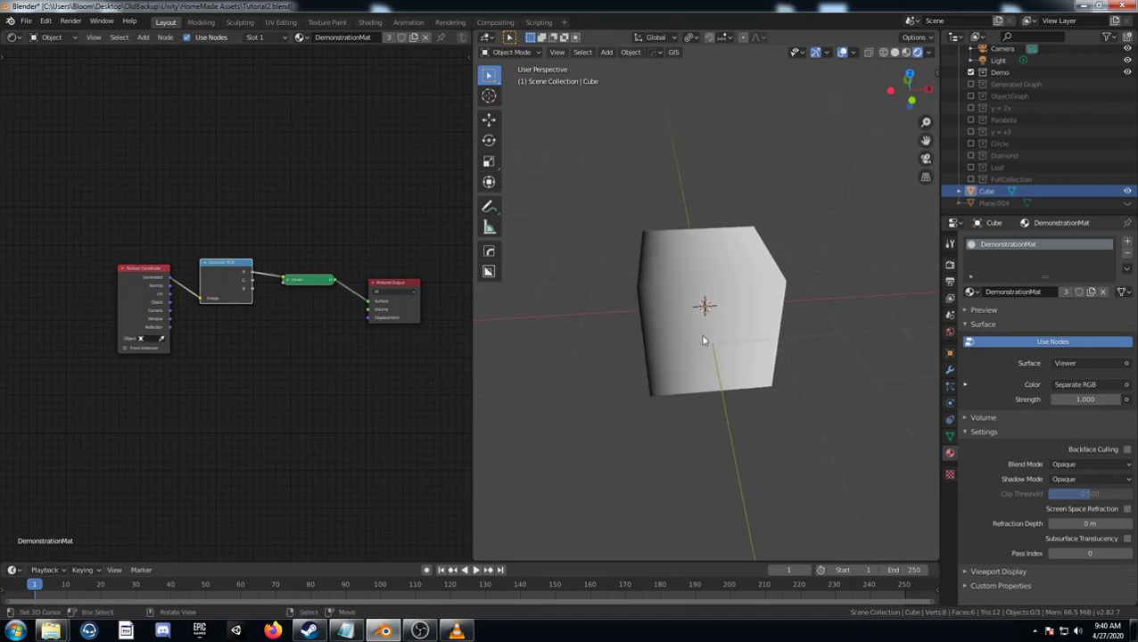
ctrl+shift+click(225, 267)
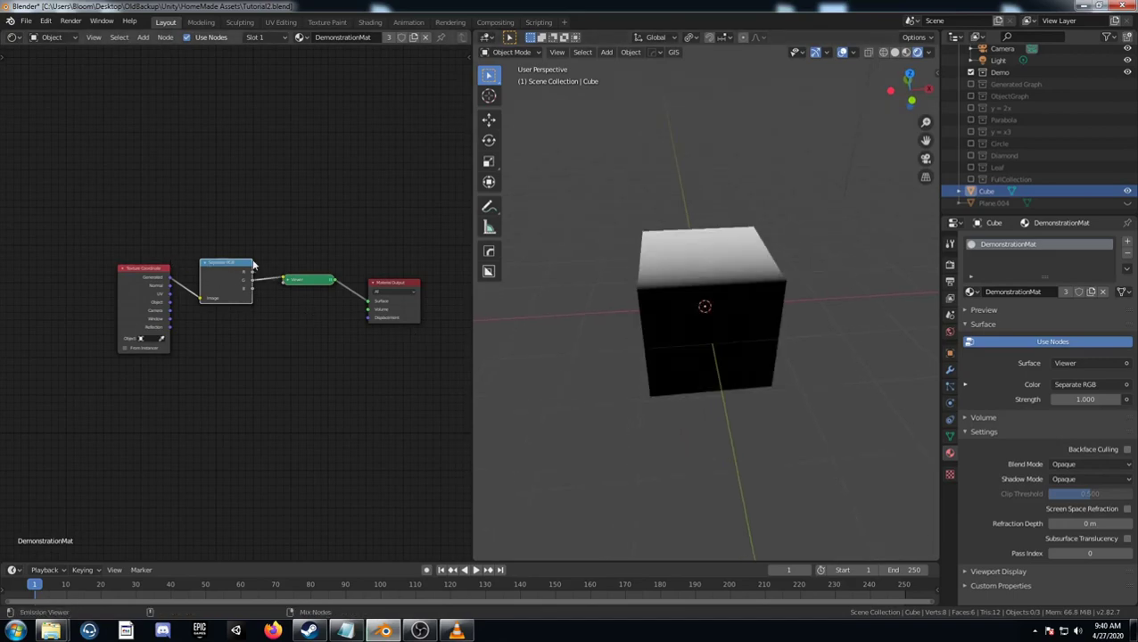
Step: Preview the Separate RGB node's B output and examine its gradient on the cube from several angles
middle_drag(664, 340, 646, 370)
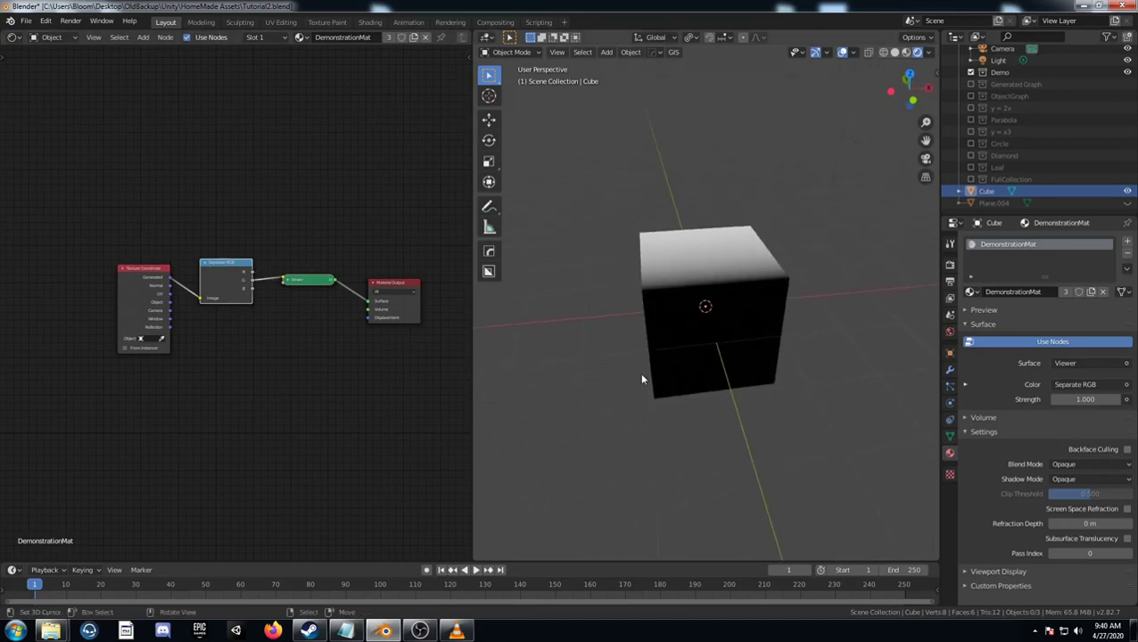
middle_drag(640, 373, 632, 309)
ctrl+shift+click(217, 274)
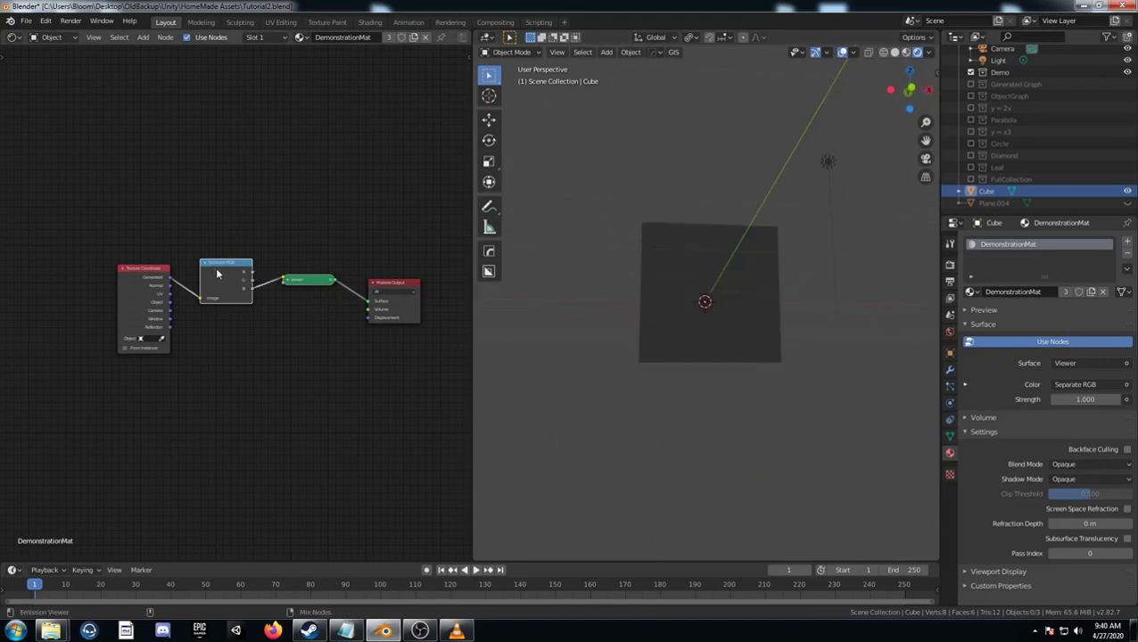
mouse_move(700, 340)
middle_down()
mouse_move(705, 366)
mouse_move(734, 371)
mouse_move(713, 337)
mouse_move(716, 395)
mouse_move(716, 300)
middle_up()
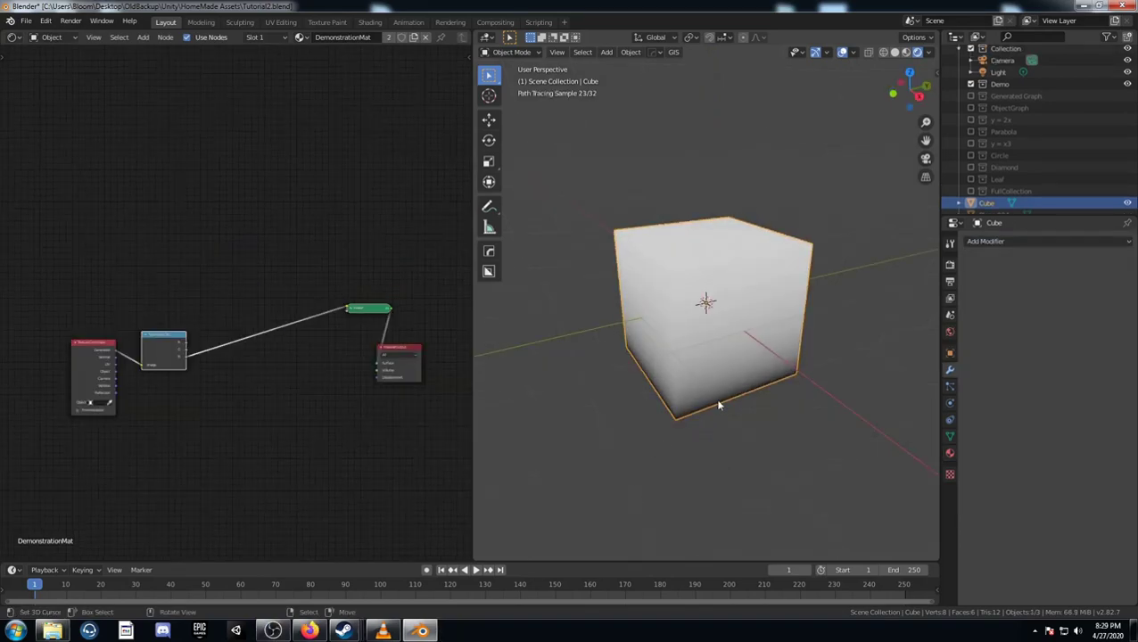
middle_drag(719, 406, 717, 386)
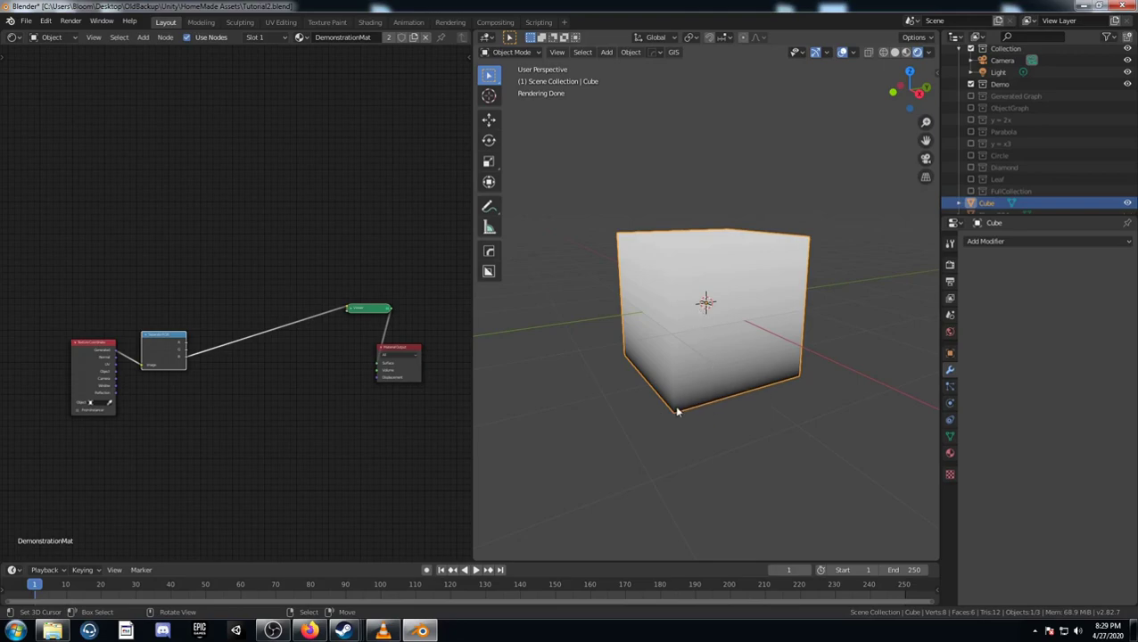
mouse_move(710, 251)
middle_down()
mouse_move(668, 300)
mouse_move(672, 317)
middle_up()
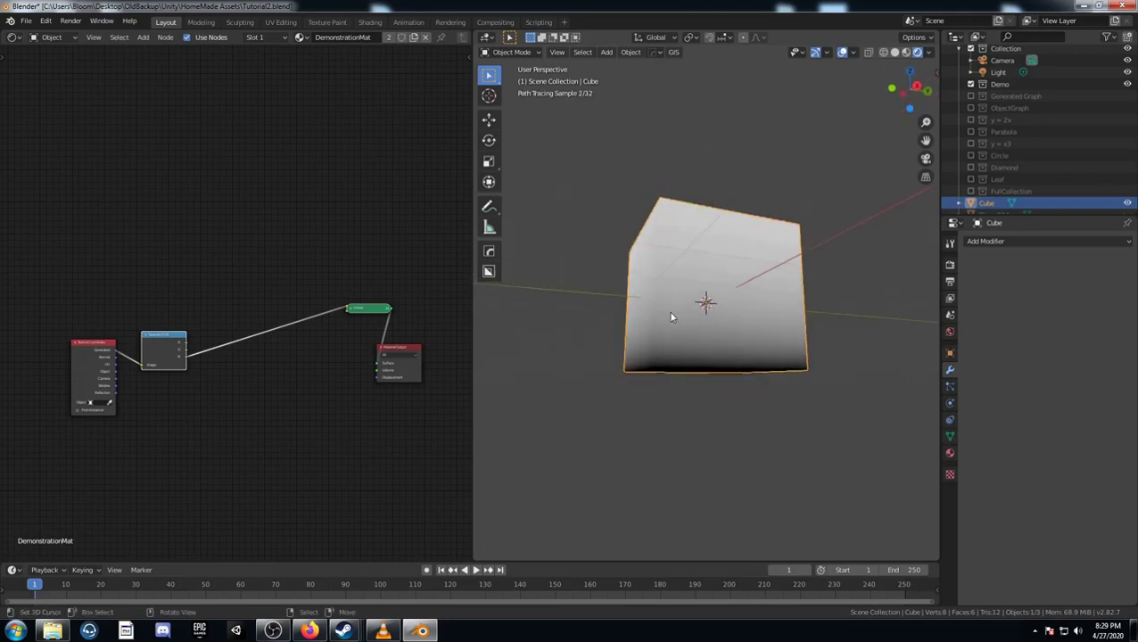
middle_drag(661, 427, 683, 319)
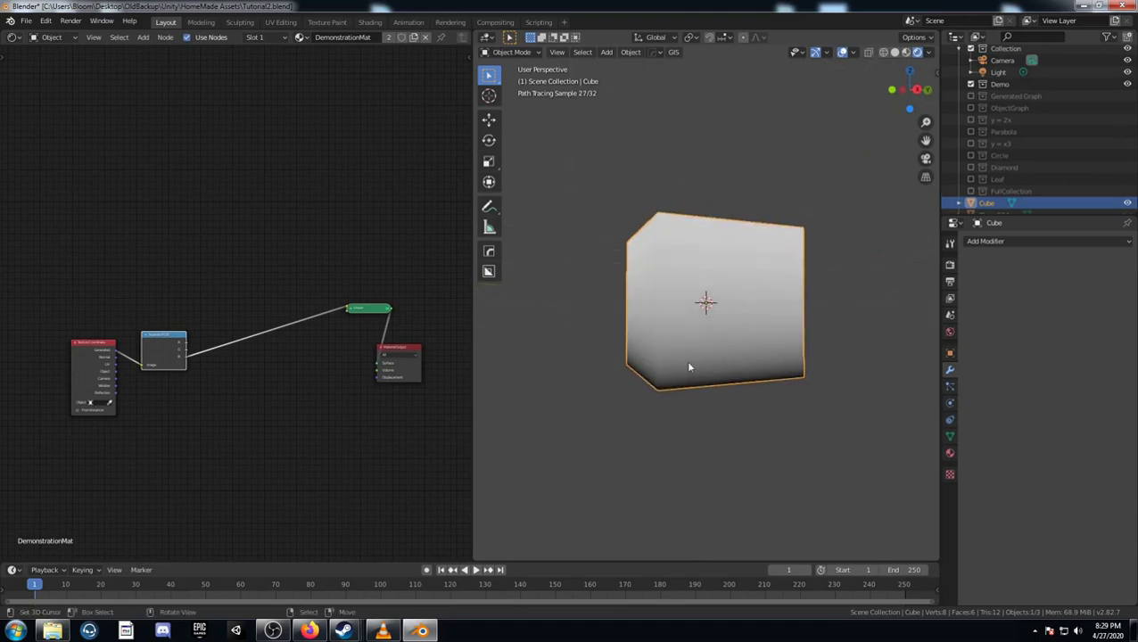
middle_drag(688, 366, 680, 388)
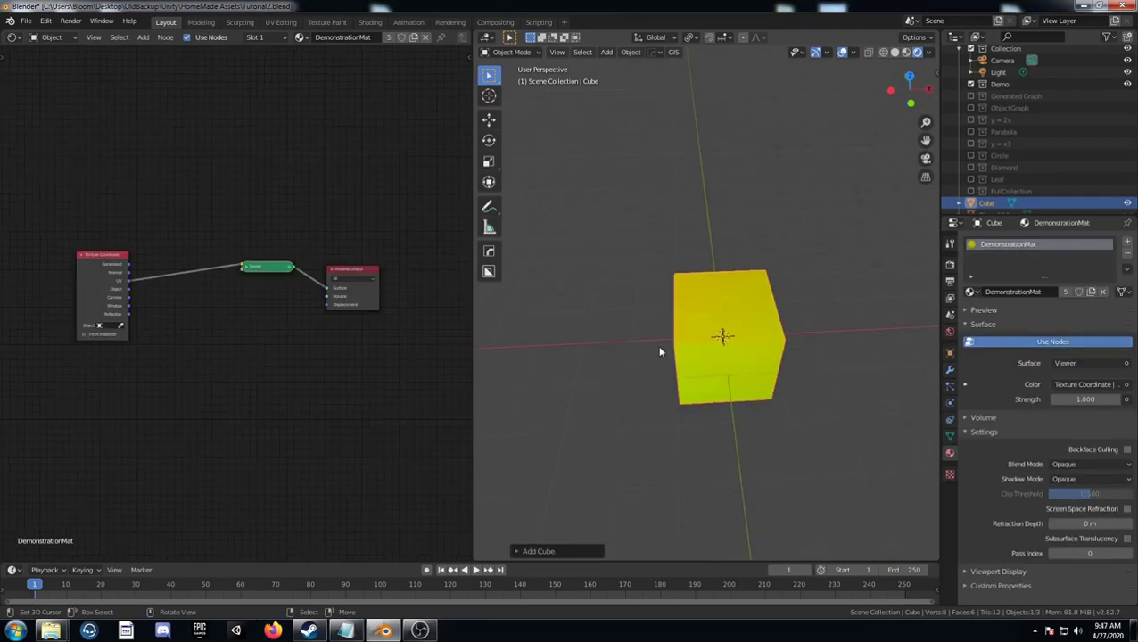
Step: Insert a Separate RGB node on the link between the Texture Coordinate node's UV output and the Viewer node
middle_drag(704, 368, 760, 326)
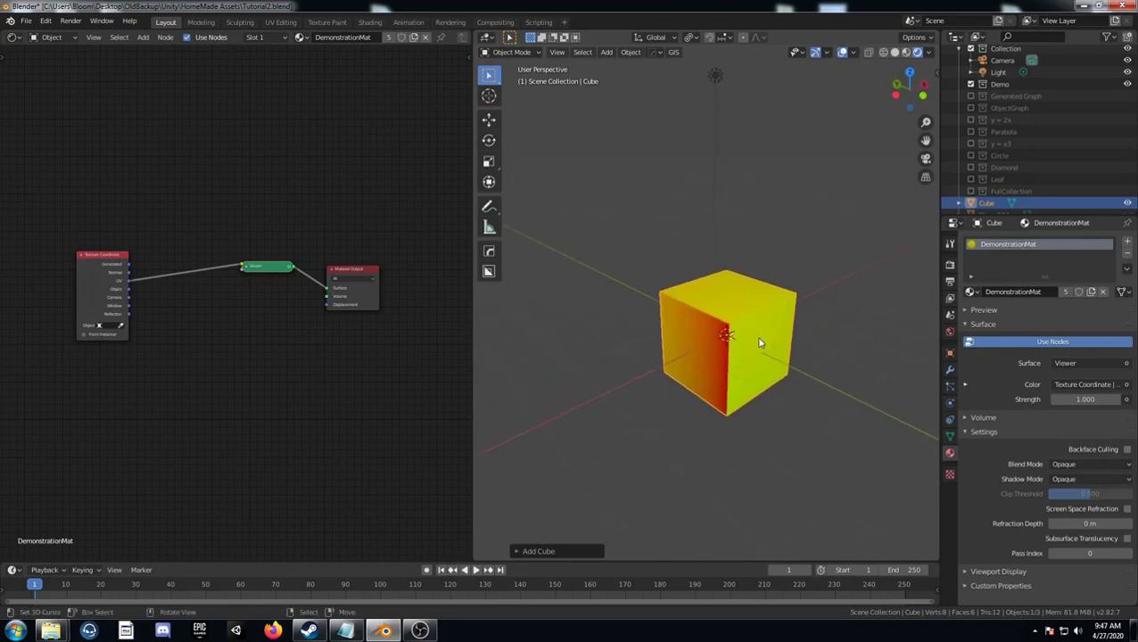
middle_drag(769, 358, 744, 370)
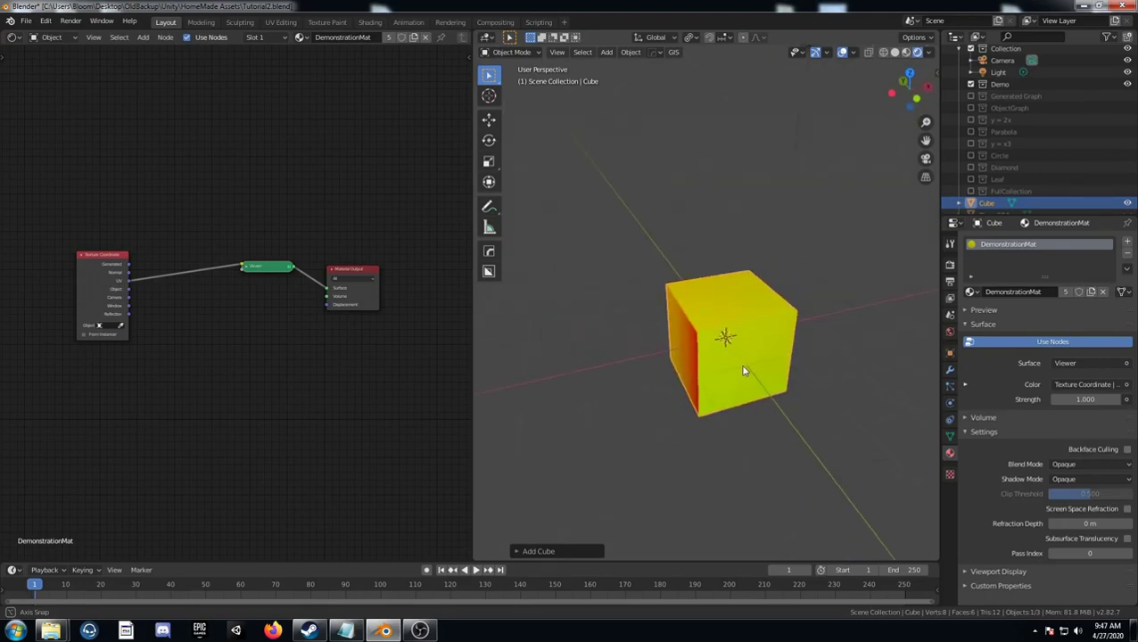
key(shift+a)
click(197, 339)
text(sep)
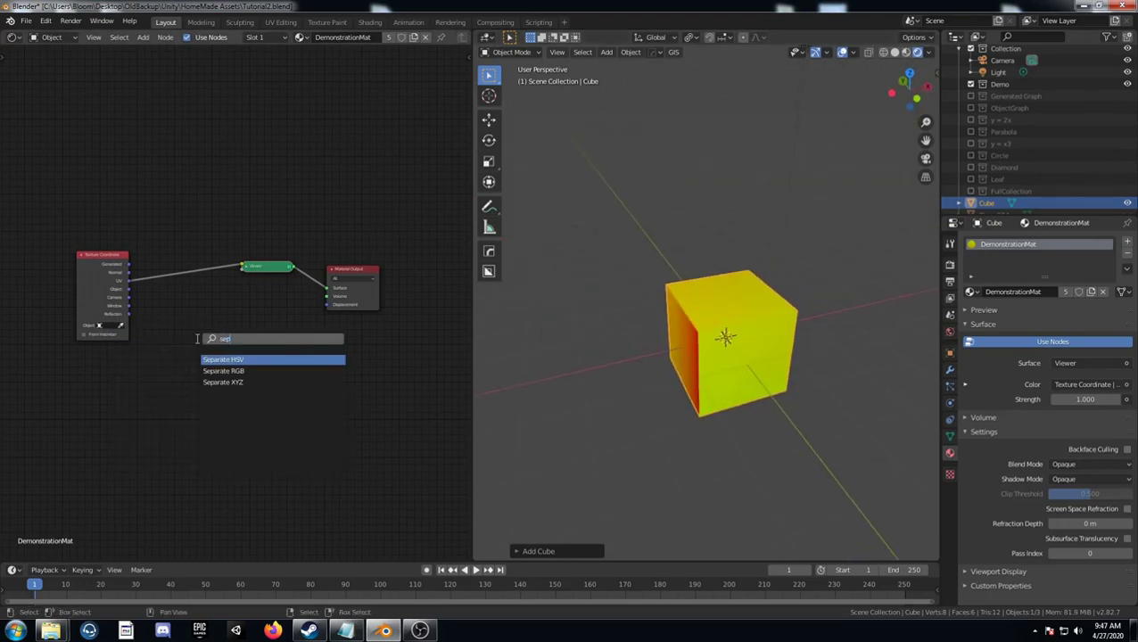
click(222, 370)
click(184, 286)
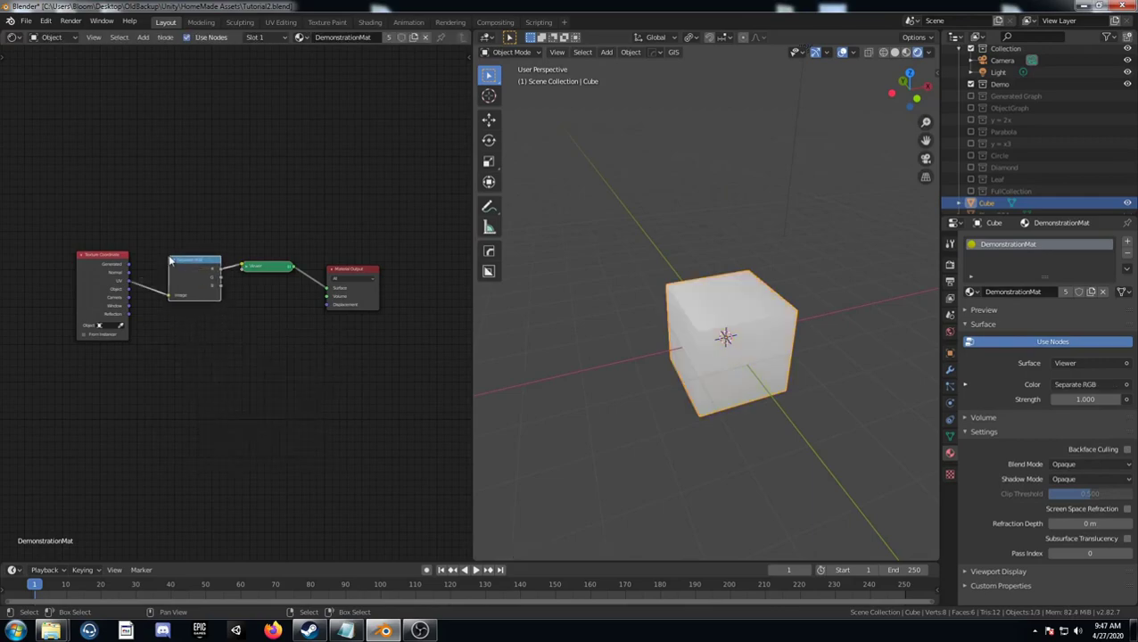
Step: Examine the separated UV gradient around the cube and preview the Separate RGB node's B output
middle_drag(778, 333, 782, 261)
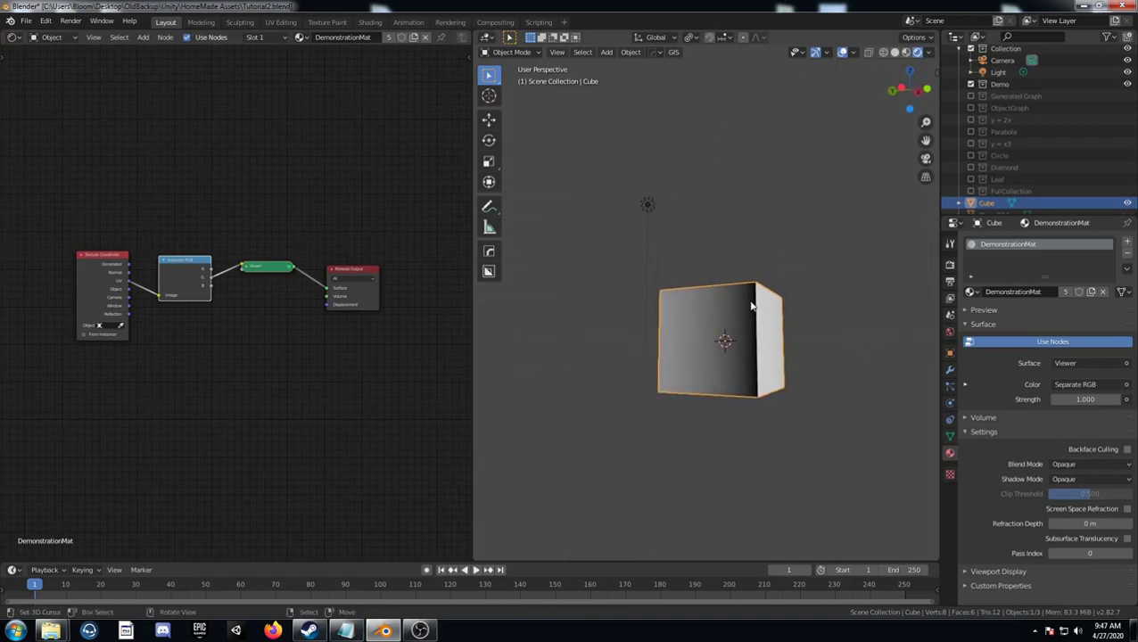
middle_drag(742, 315, 636, 431)
ctrl+shift+click(186, 268)
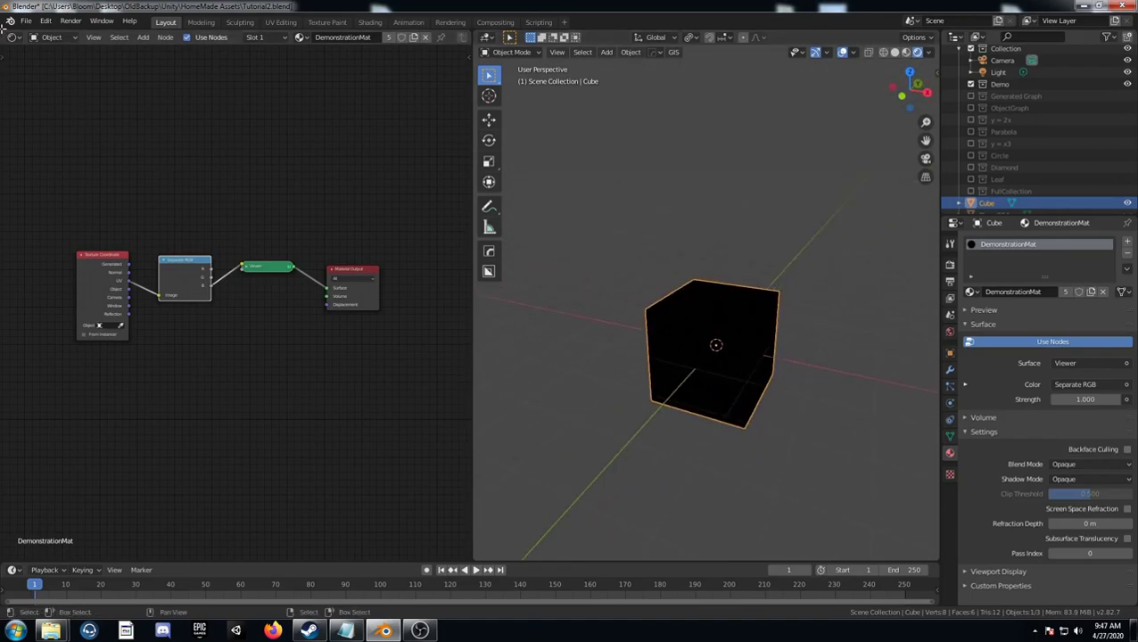
Step: Split the shader editor area horizontally and change the new area above the node graph to a UV Editor
drag(2, 56, 9, 292)
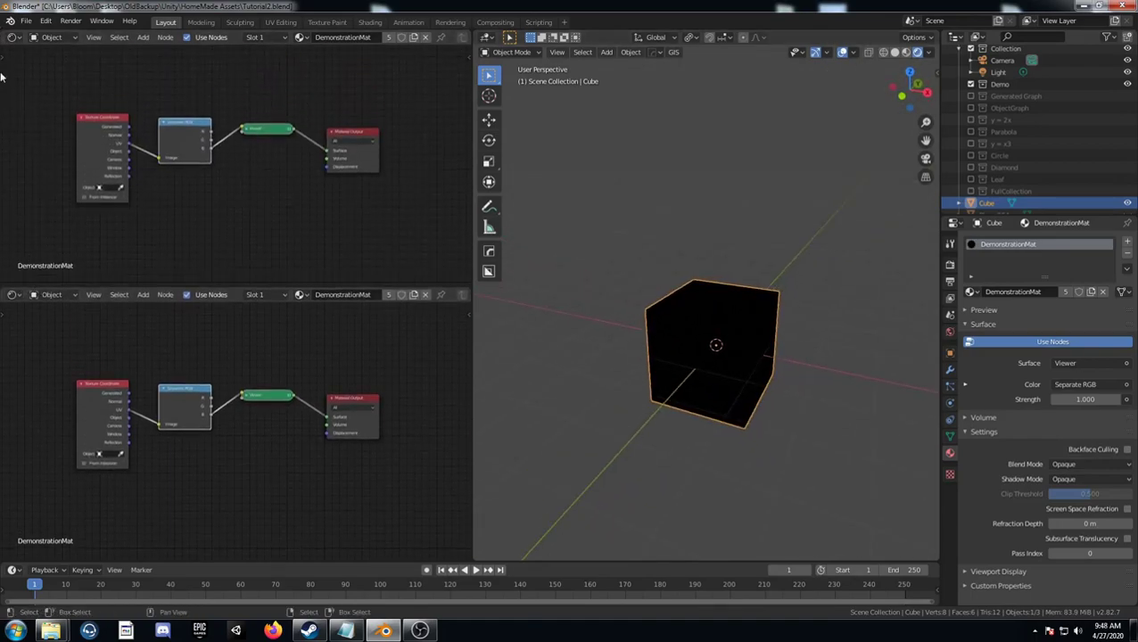
click(14, 36)
click(69, 95)
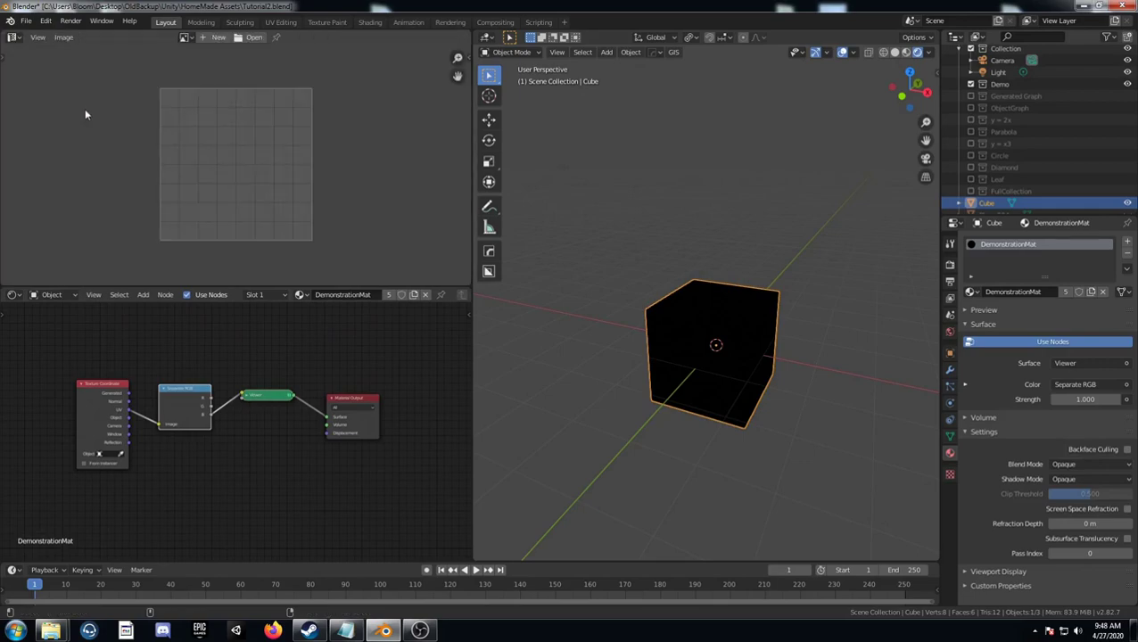
click(14, 37)
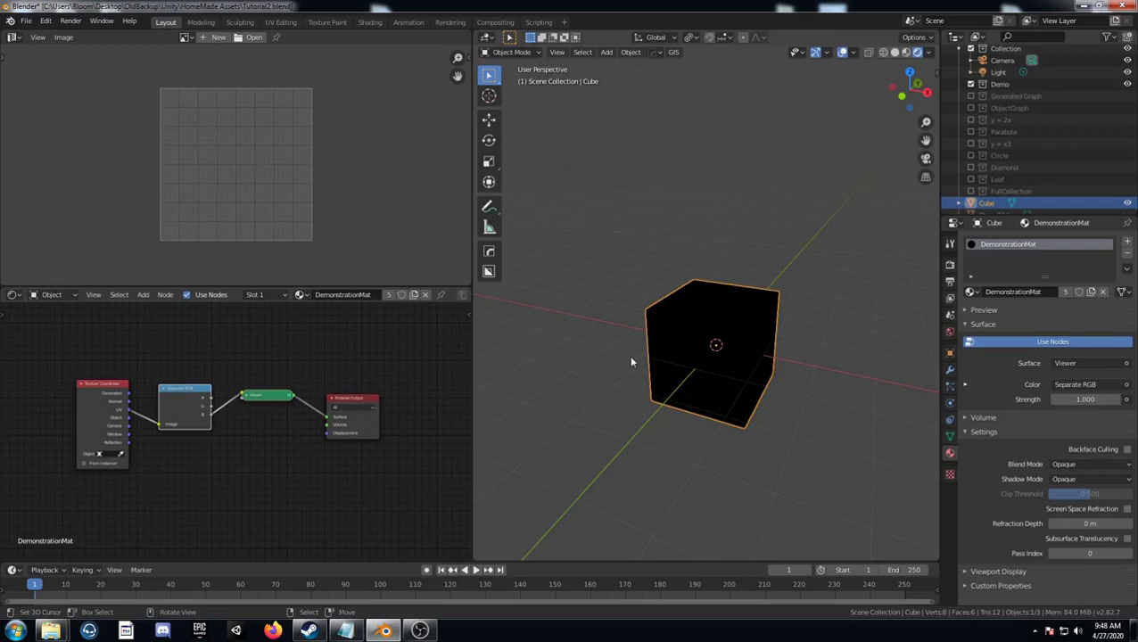
Step: Enter Edit Mode on the cube and select its entire unwrapped layout in the UV Editor
middle_drag(629, 355, 660, 353)
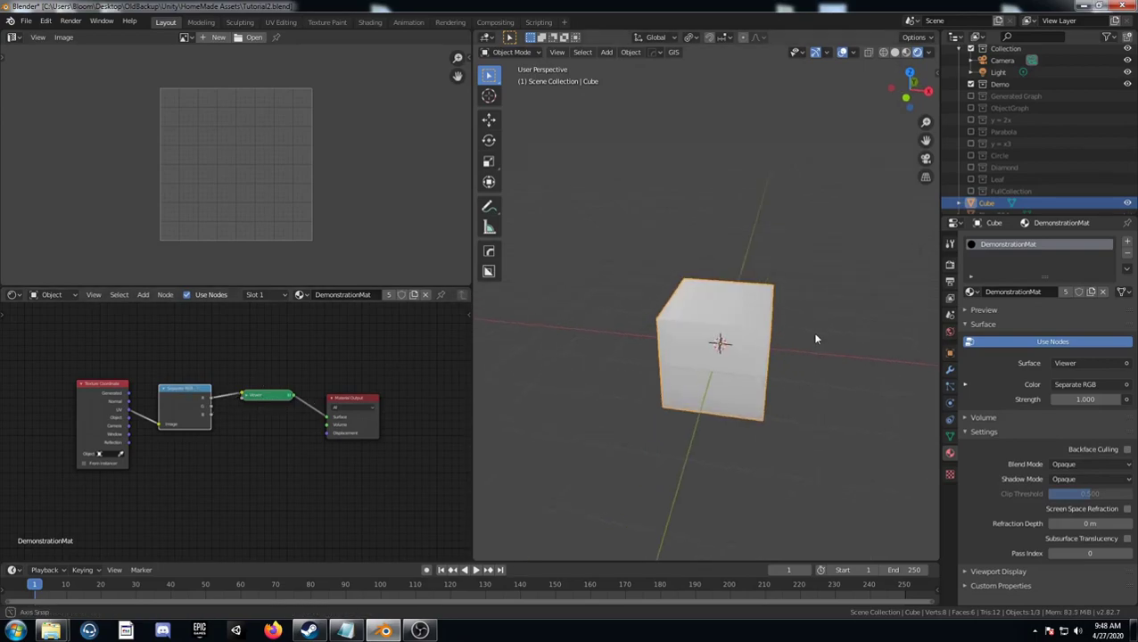
key(Tab)
middle_drag(812, 332, 713, 343)
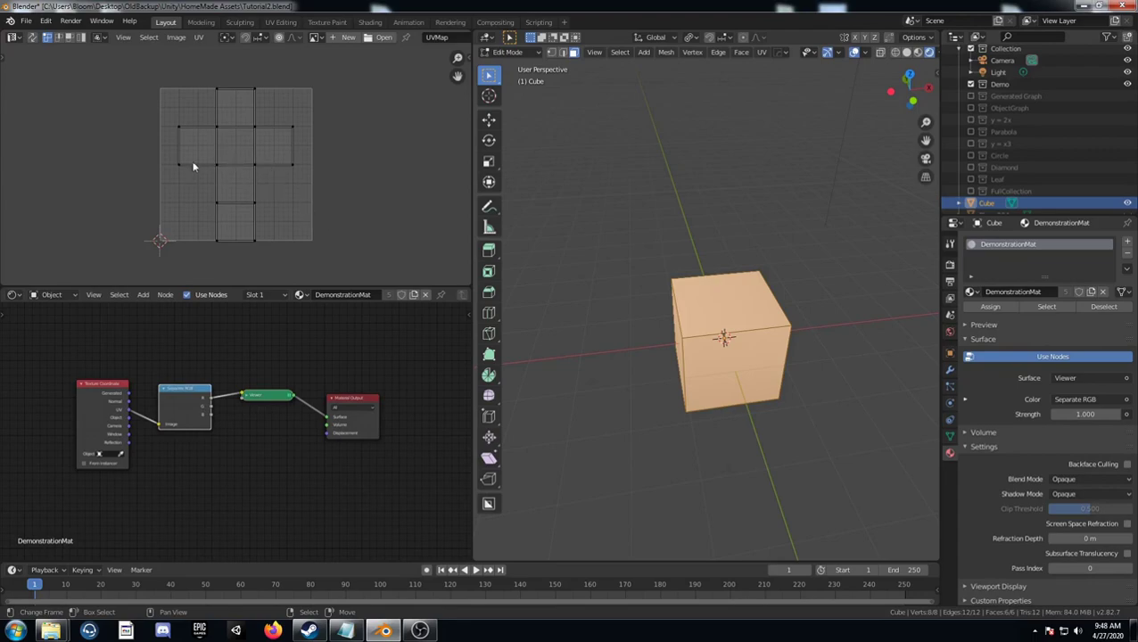
key(a)
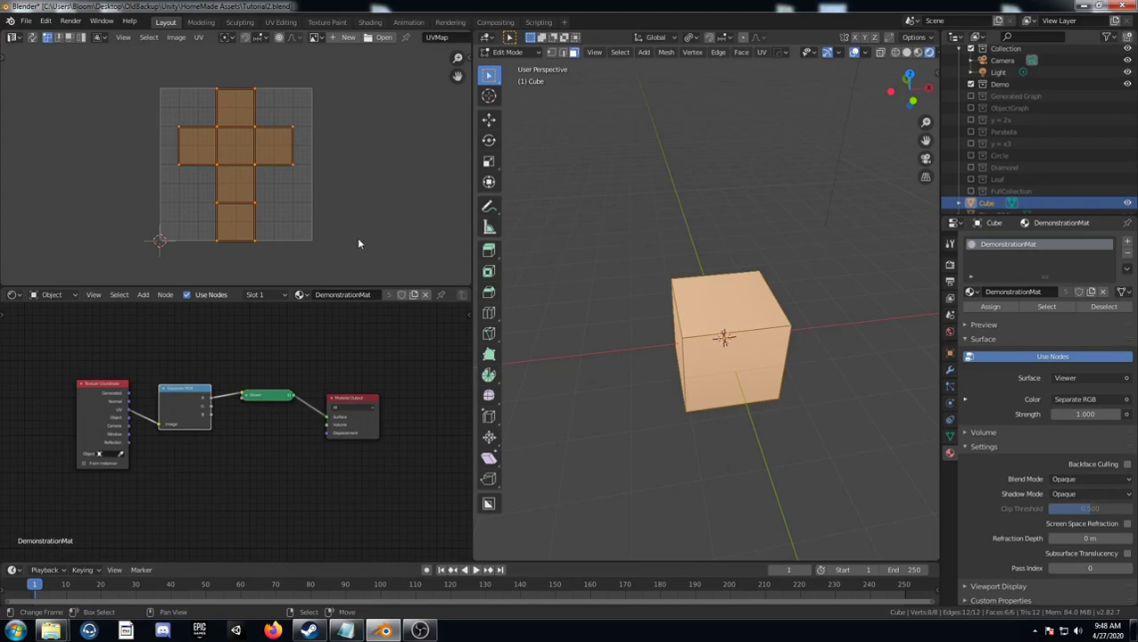
Step: Try moving the cube's whole UV layout sideways to see how the gradient responds
key(g)
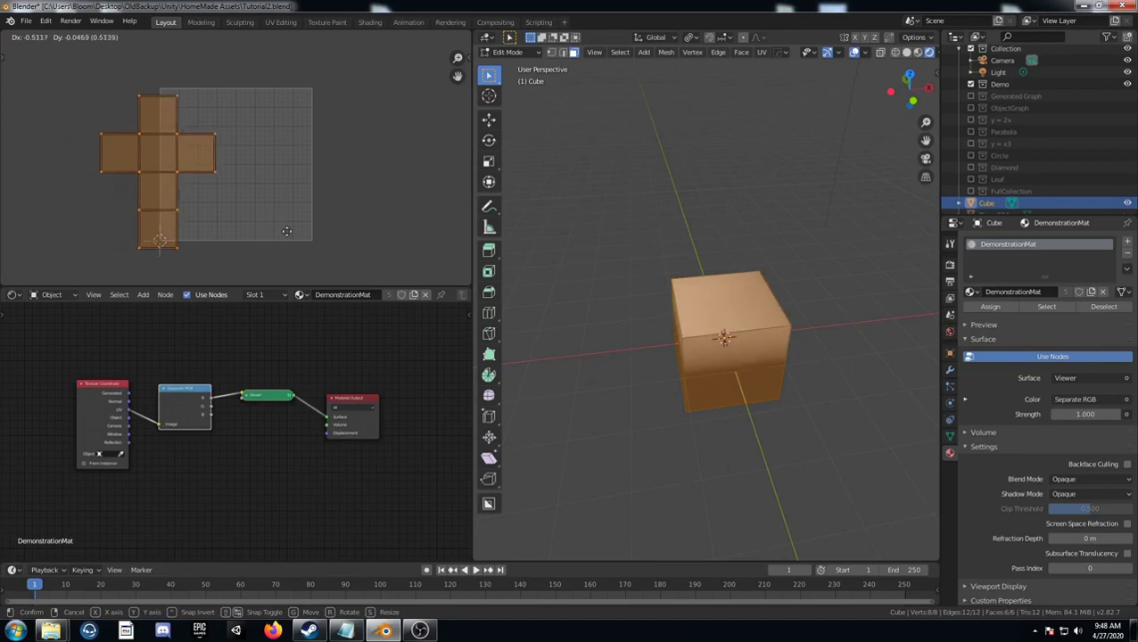
key(Escape)
key(Tab)
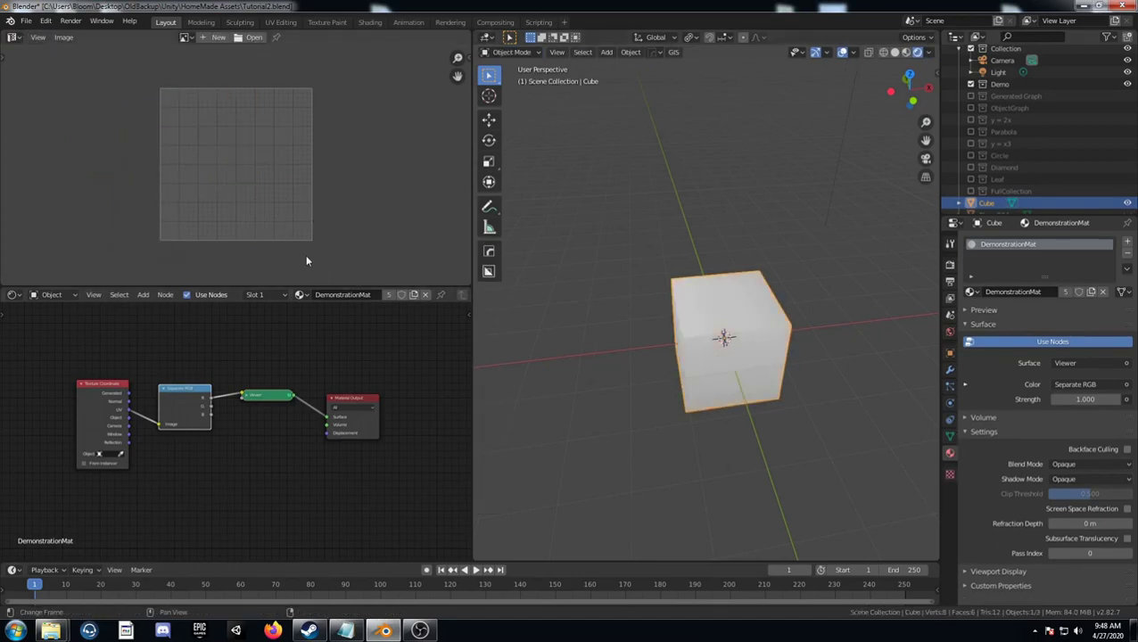
key(Tab)
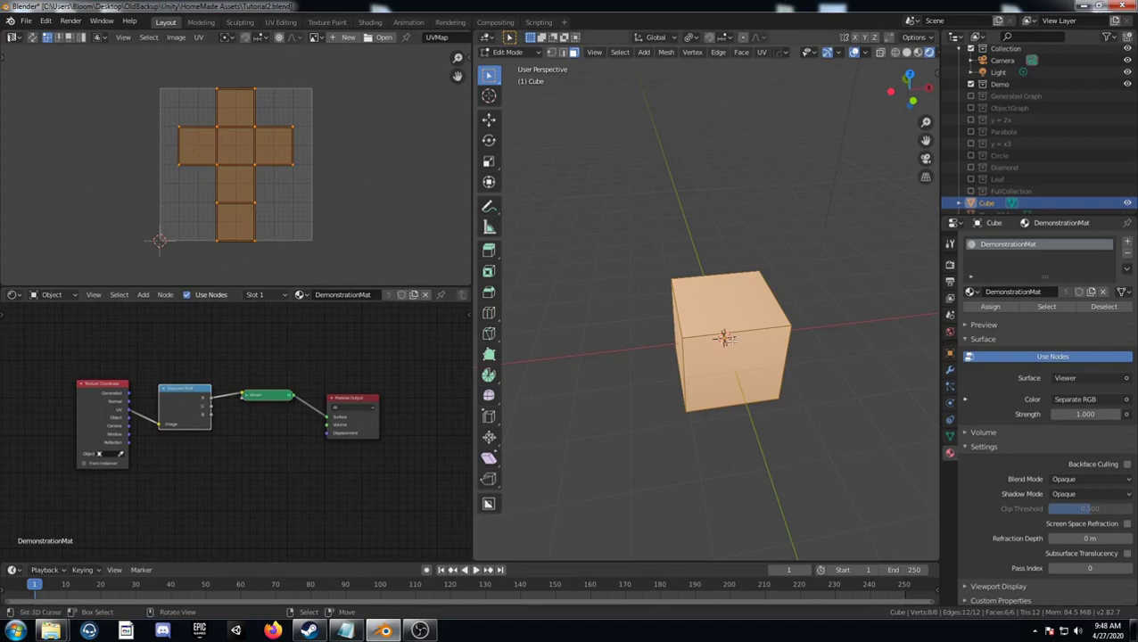
Step: Select the cube's top face, enlarge its UV square and move it within the UV grid
click(724, 313)
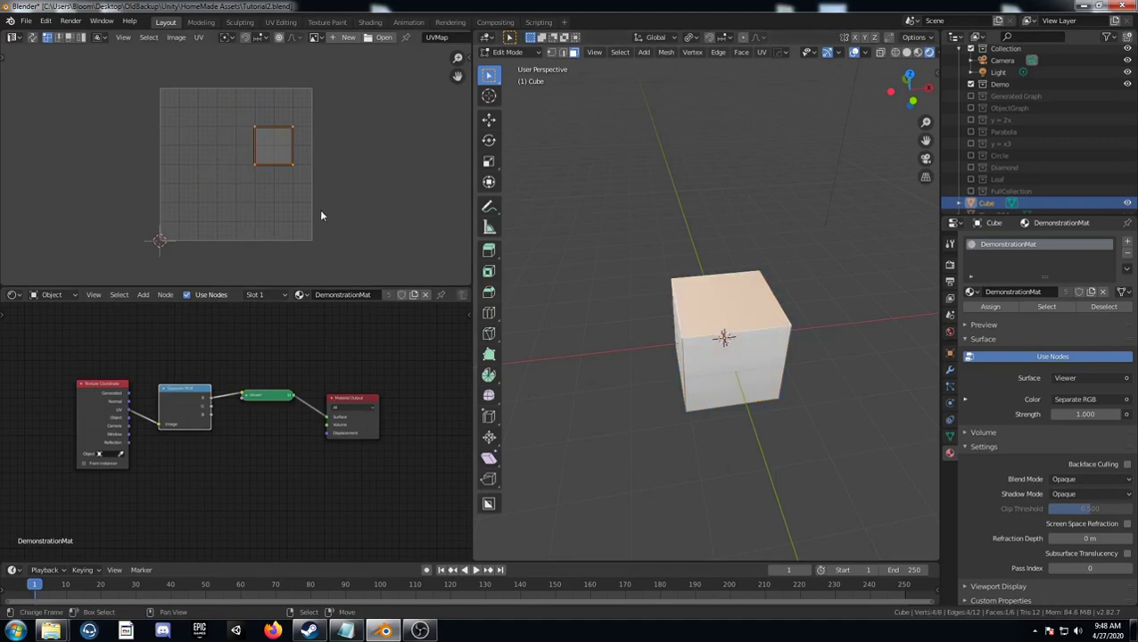
key(s)
click(392, 295)
key(s)
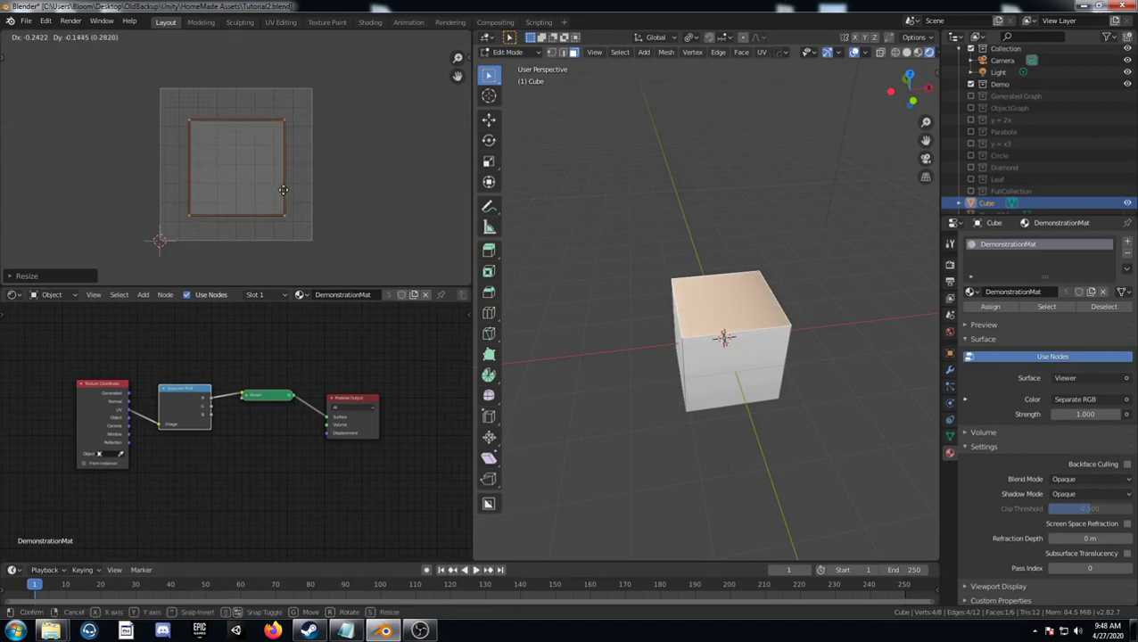
click(362, 222)
middle_drag(769, 317, 638, 305)
Step: Undo the moves and the scaling of the top face's UV square
key(ctrl+z)
key(ctrl+z)
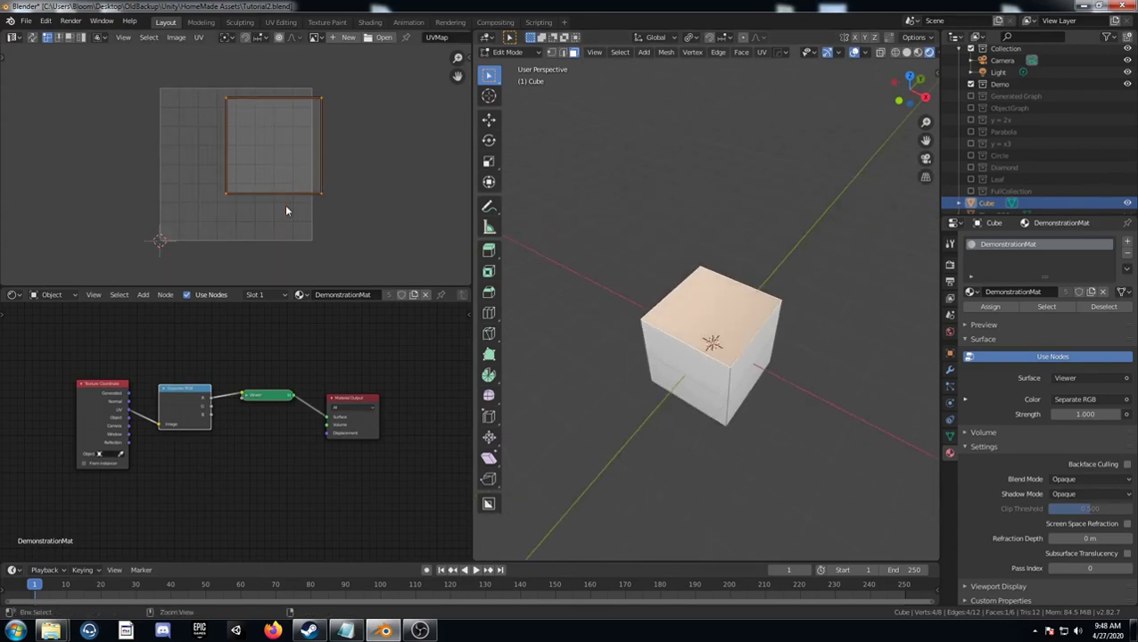
key(ctrl+z)
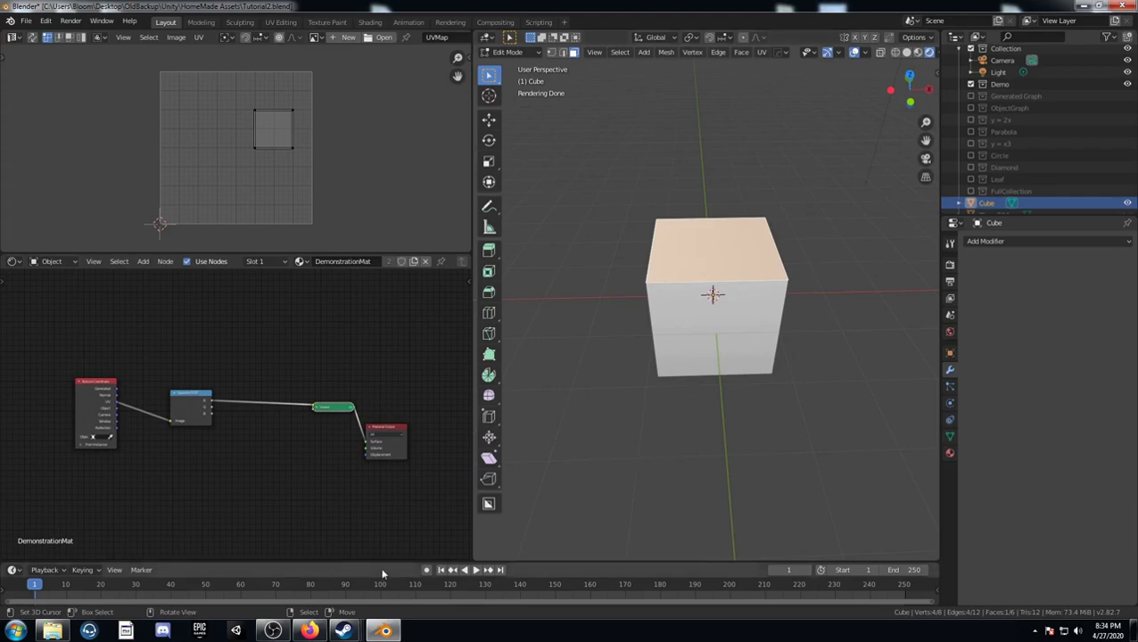
scroll(114, 438, up, 1)
middle_drag(112, 433, 160, 443)
scroll(142, 432, up, 4)
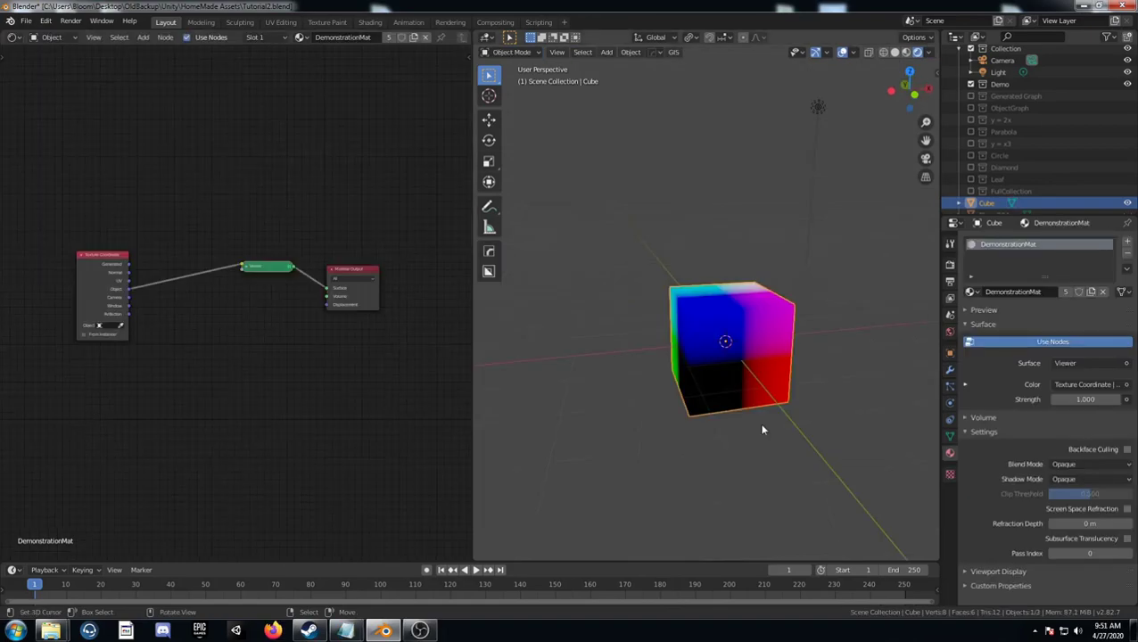
Step: Insert a Separate RGB node between the Texture Coordinate's Object output and the Viewer node
middle_drag(768, 430, 653, 328)
key(KP_Decimal)
scroll(712, 429, down, 7)
middle_drag(695, 376, 656, 405)
key(shift+a)
click(172, 312)
text(sep)
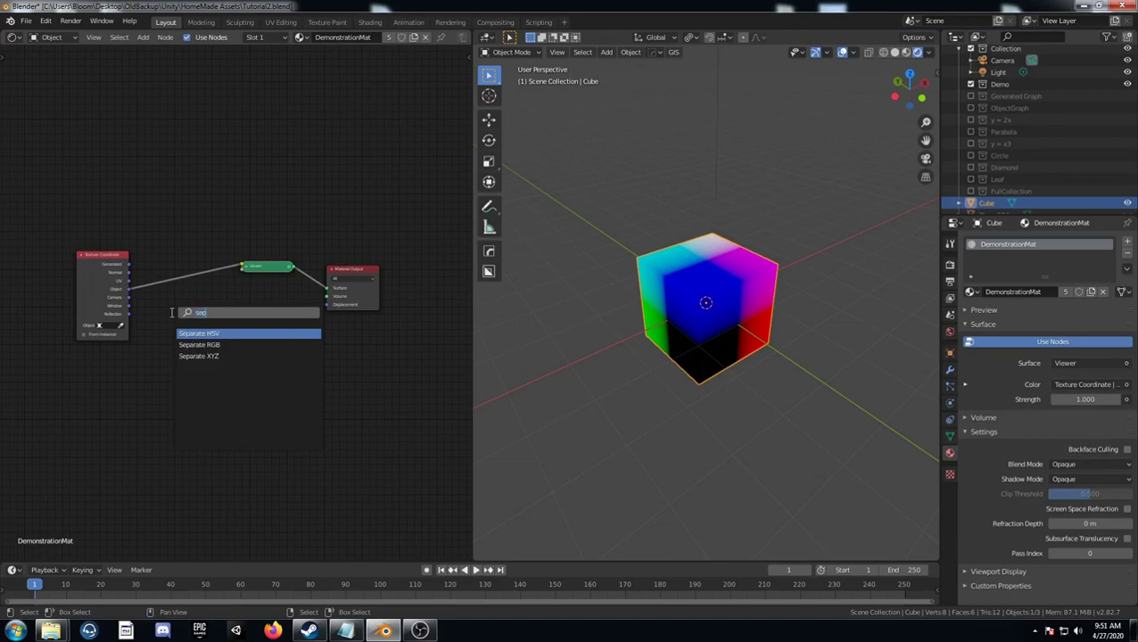
click(199, 344)
click(160, 259)
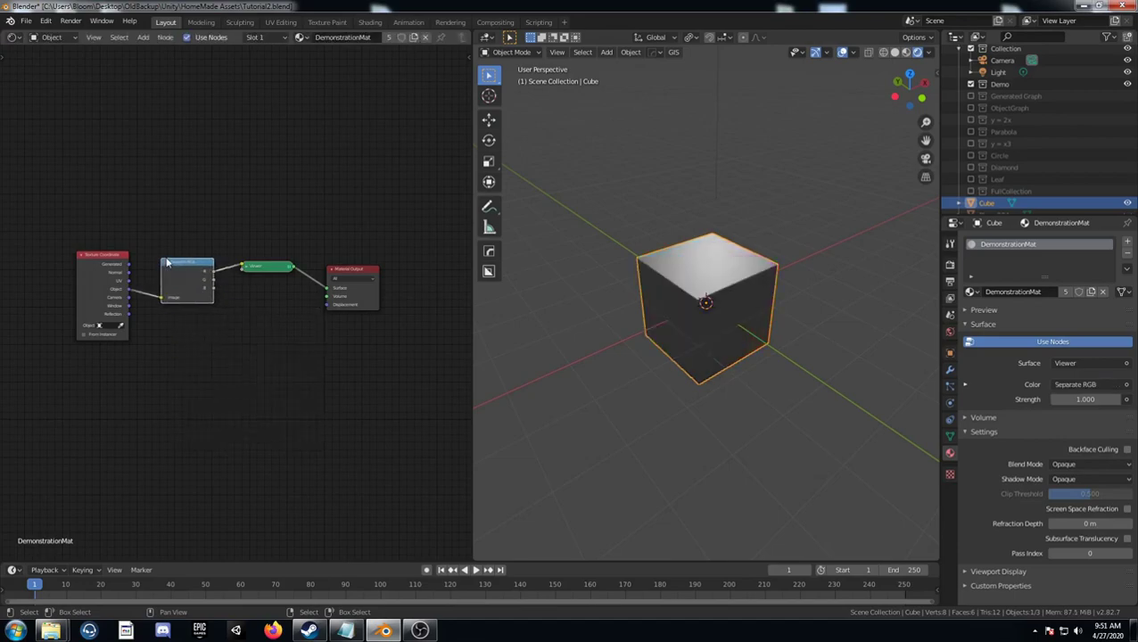
Step: Preview the separated channels of the Object coordinates from red through to blue, examining each gradient around the cube
middle_drag(767, 291, 726, 324)
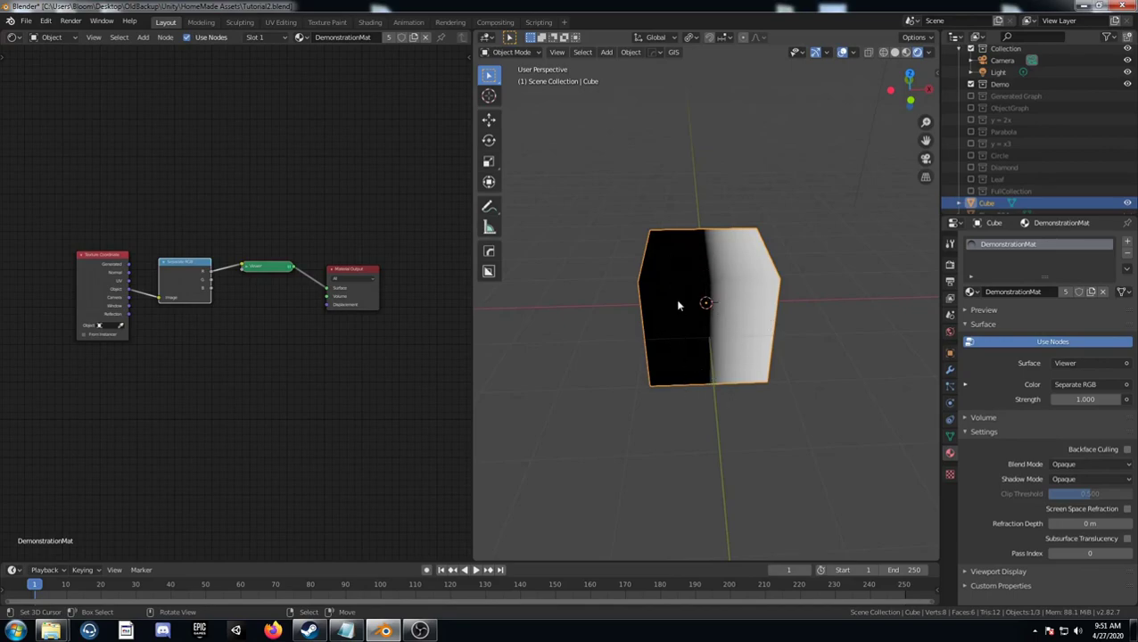
ctrl+shift+click(176, 279)
middle_drag(716, 351, 839, 303)
middle_drag(678, 348, 753, 347)
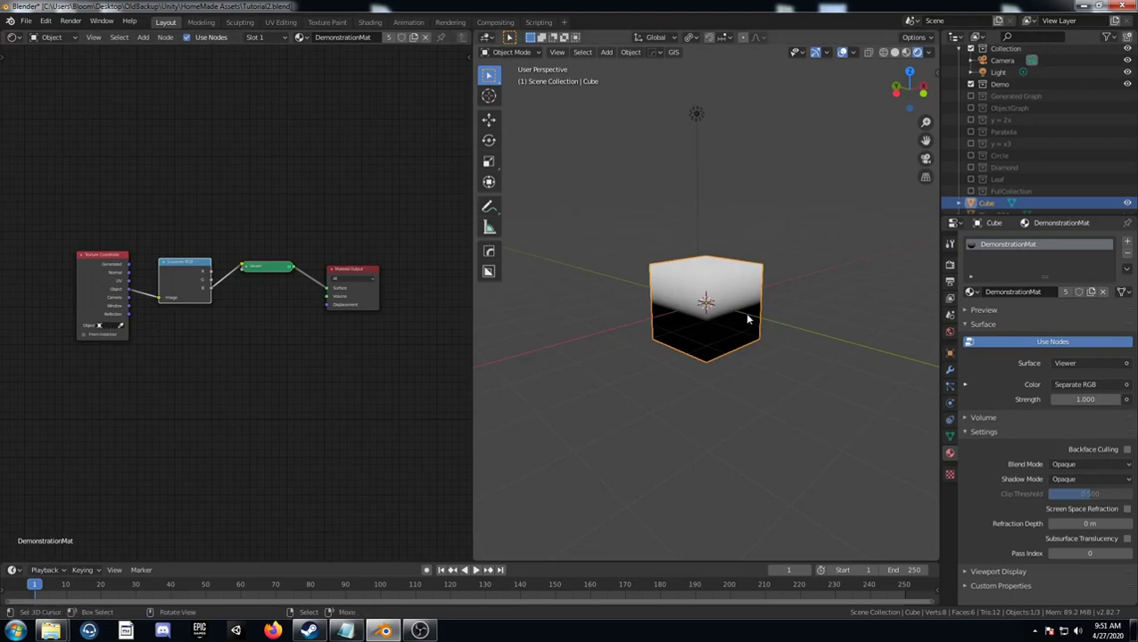
middle_drag(709, 302, 746, 381)
scroll(750, 366, up, 3)
scroll(753, 331, down, 3)
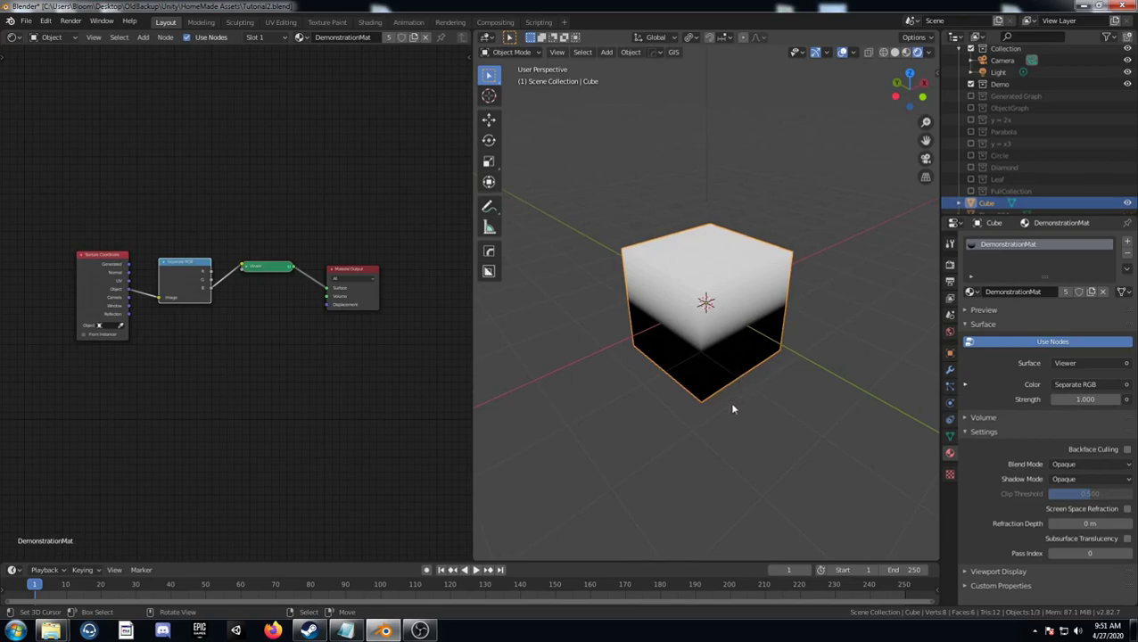
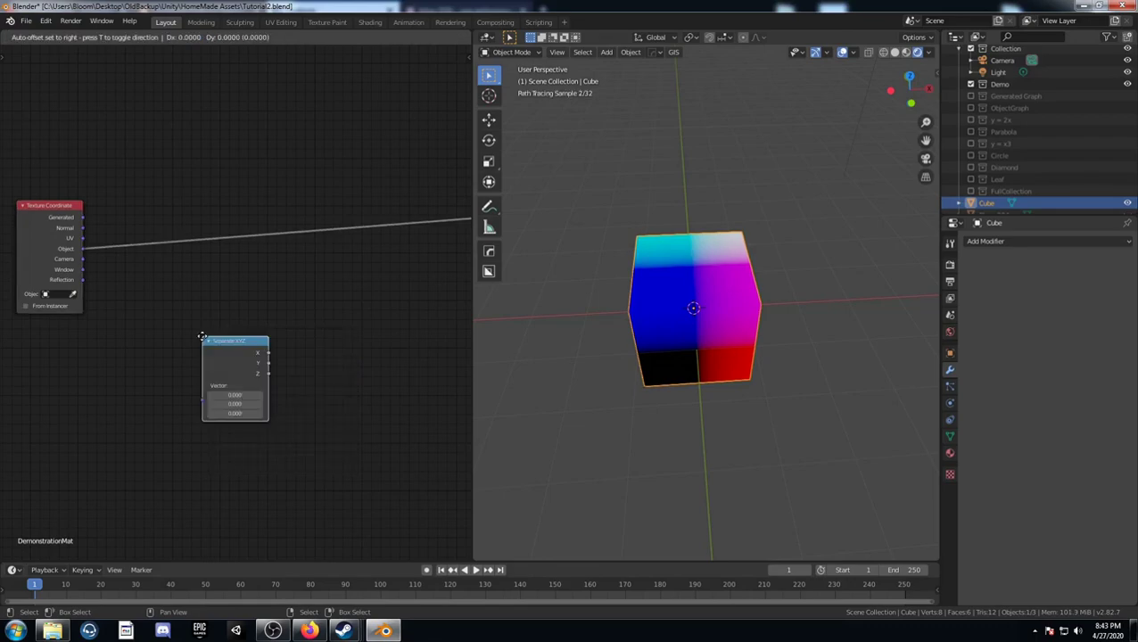
Step: Insert a Separate XYZ node on the Object coordinate link and a Math node set to Absolute on its X output
click(121, 206)
key(shift+a)
click(234, 269)
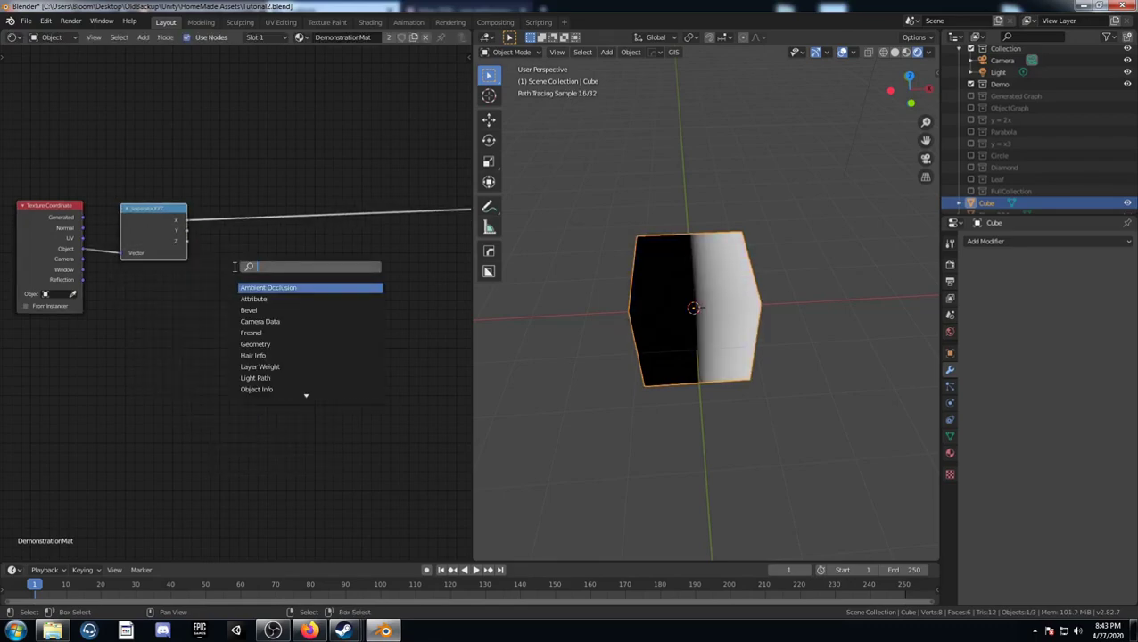
text(add)
key(Return)
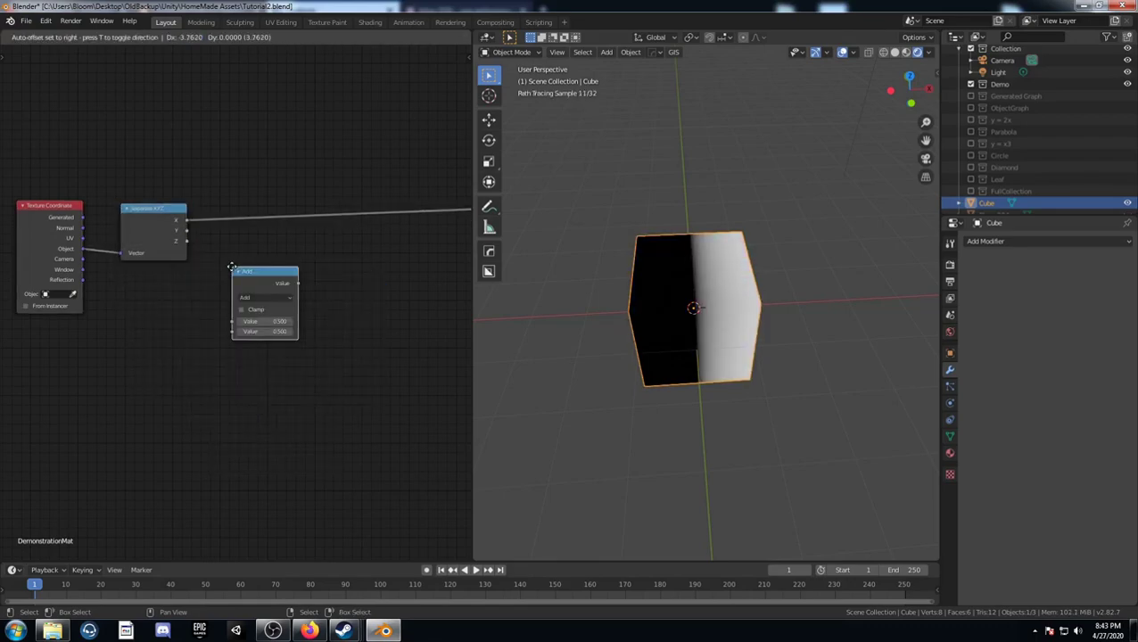
click(225, 207)
click(256, 234)
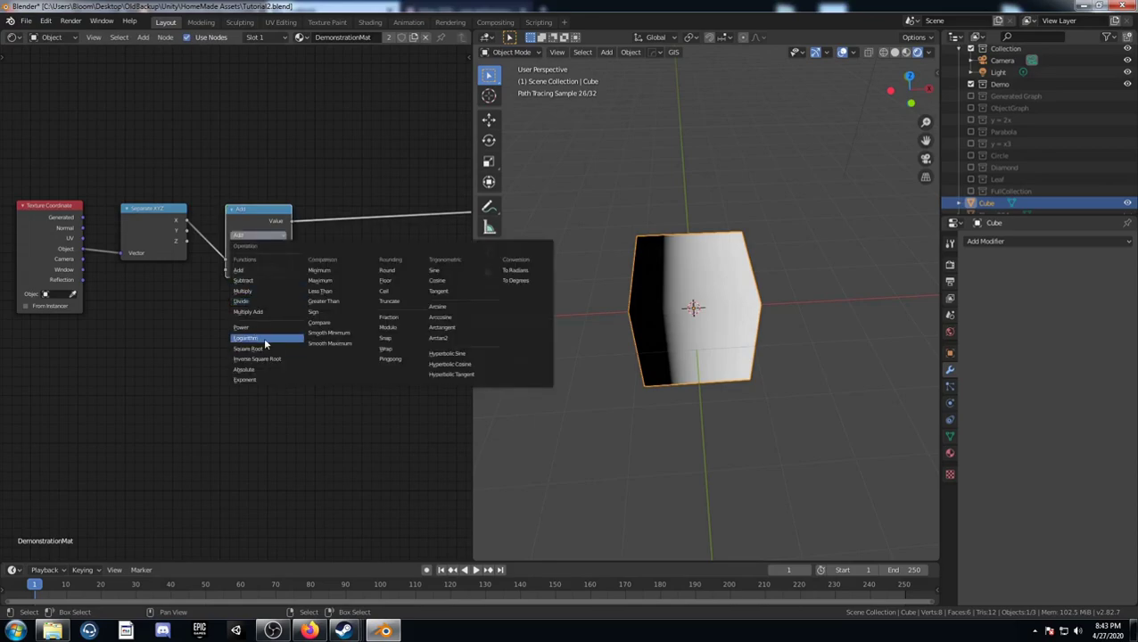
click(256, 369)
Step: Move the Absolute node up, place a duplicate below it and connect the Y output to the duplicate
drag(254, 198, 256, 170)
key(shift+d)
click(258, 254)
drag(187, 230, 228, 302)
middle_drag(352, 311, 297, 340)
Step: Insert a duplicated Math node set to Add after the upper Absolute node and feed the lower Absolute into its second value
click(205, 202)
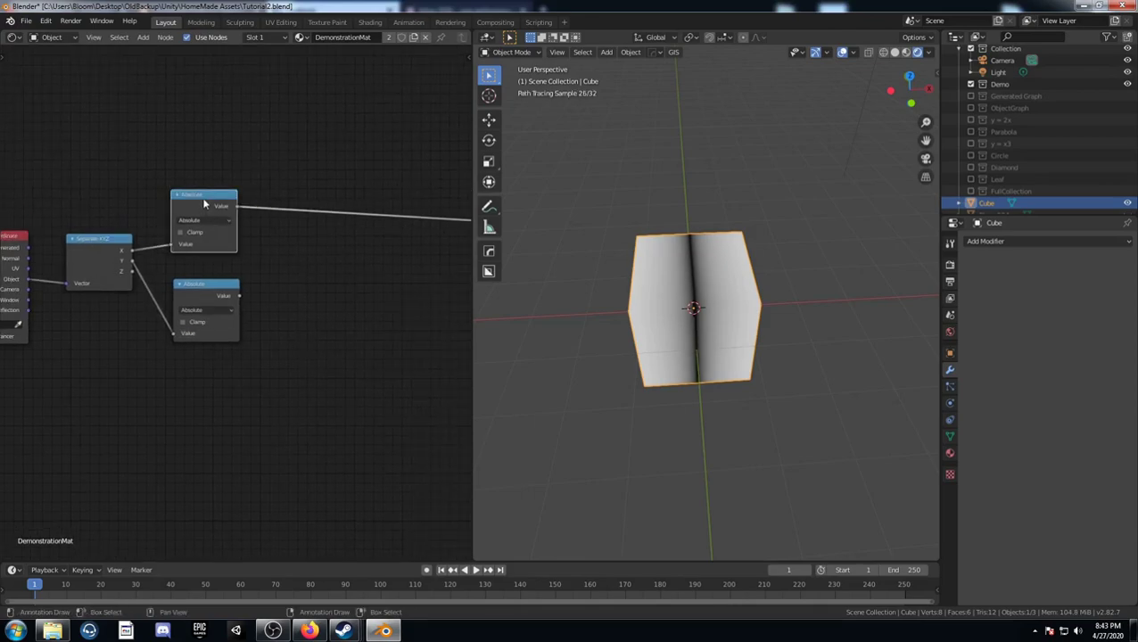
key(shift+d)
click(350, 214)
middle_drag(317, 293, 300, 292)
click(335, 232)
click(341, 265)
drag(222, 295, 299, 265)
middle_drag(323, 295, 216, 335)
Step: Duplicate the Add node onto its output link and change the copy to Greater Than
click(206, 248)
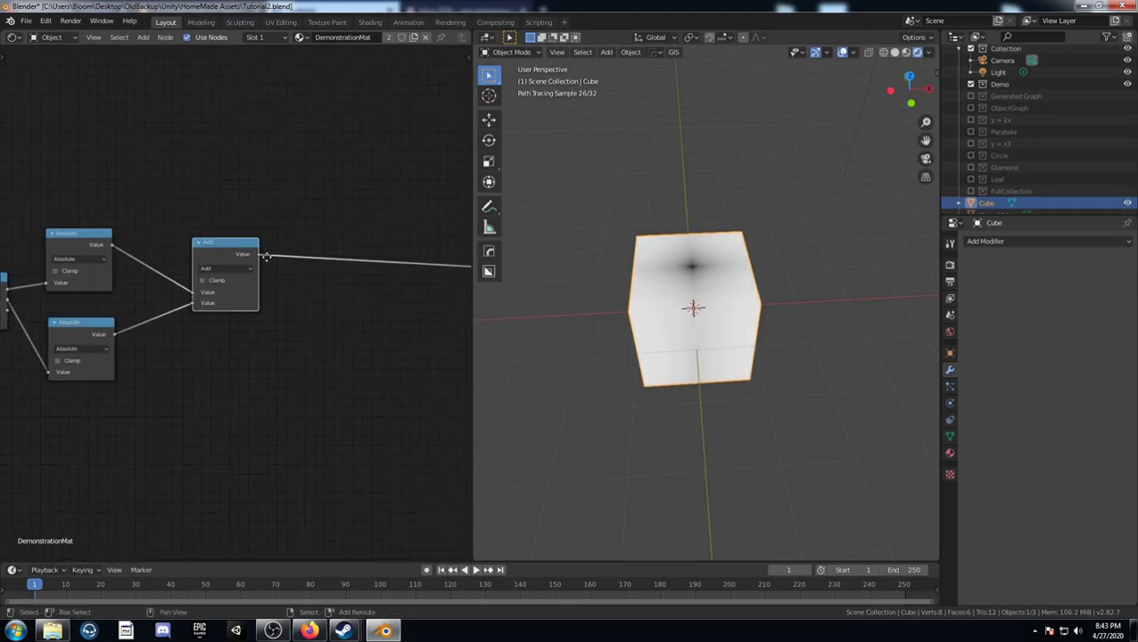
key(shift+d)
click(337, 250)
click(321, 258)
click(399, 328)
middle_drag(308, 374, 315, 310)
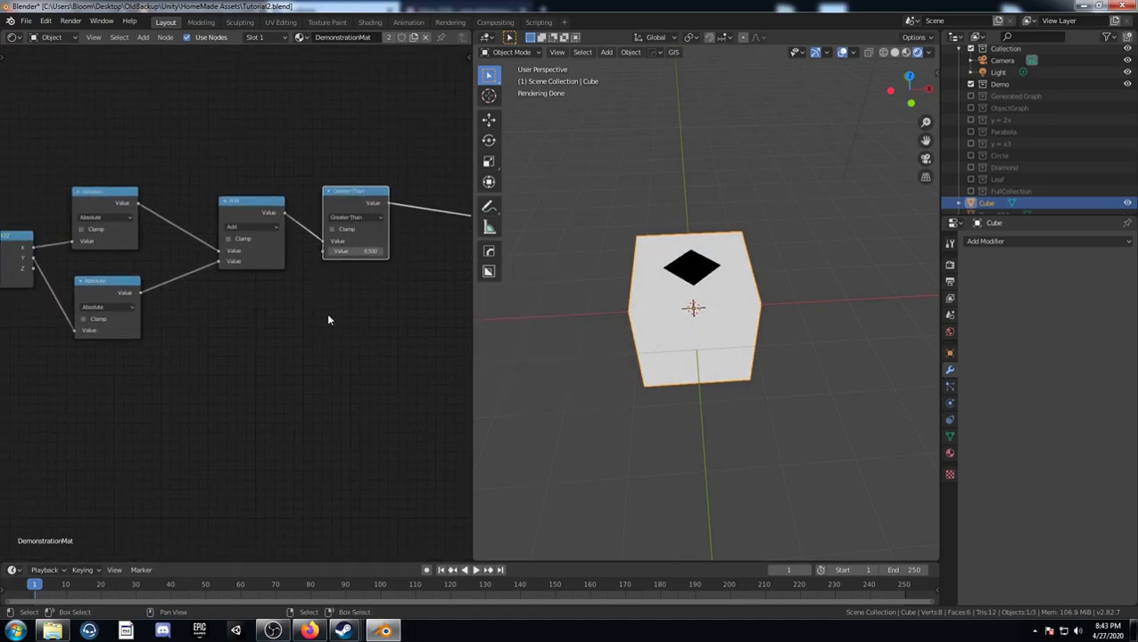
Step: Move the Separate XYZ node closer to the Texture Coordinate node and view the diamond pattern around the cube
mouse_move(749, 312)
middle_down()
mouse_move(769, 281)
mouse_move(767, 187)
mouse_move(729, 323)
mouse_move(677, 294)
mouse_move(595, 276)
mouse_move(796, 340)
mouse_move(784, 312)
mouse_move(776, 339)
mouse_move(780, 325)
mouse_move(731, 279)
middle_up()
middle_drag(727, 326, 709, 205)
middle_drag(678, 323, 691, 446)
middle_drag(70, 333, 209, 322)
drag(131, 227, 119, 251)
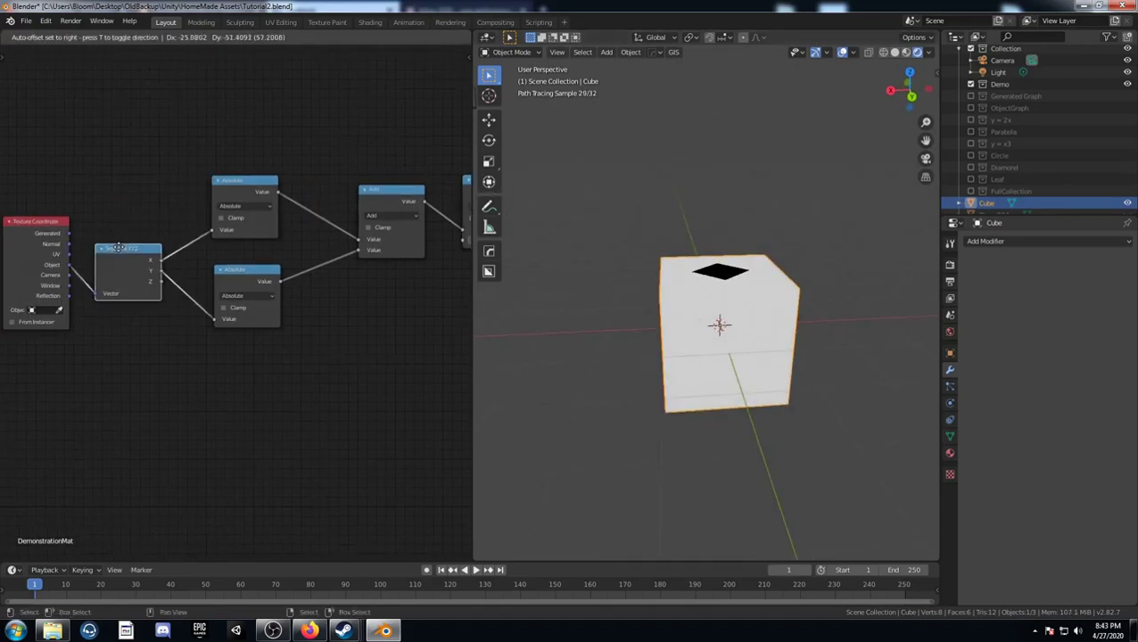
middle_drag(727, 339, 754, 341)
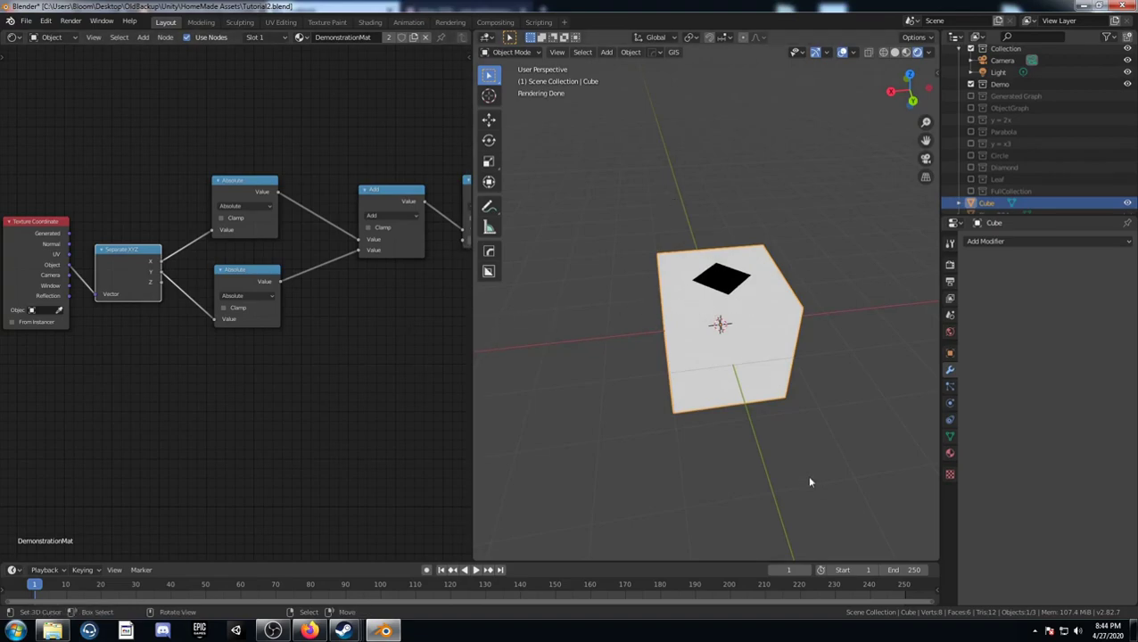
Step: Move the Absolute, Add and Greater Than nodes up and place a duplicate of the whole group below
scroll(370, 352, down, 4)
middle_drag(366, 353, 293, 365)
drag(143, 423, 408, 140)
key(g)
click(352, 218)
key(shift+d)
click(312, 353)
Step: Connect the Separate XYZ node's X and Z outputs to the two Absolute nodes of the duplicated group
scroll(99, 303, up, 2)
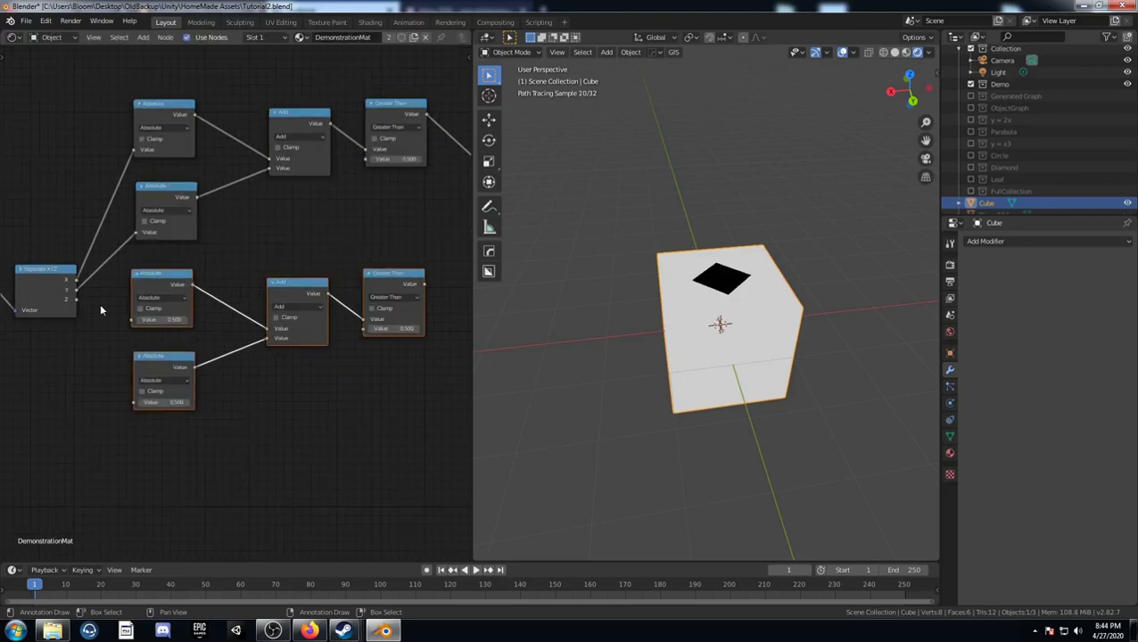
drag(103, 277, 170, 417)
drag(105, 296, 162, 395)
Step: Combine the two Greater Than nodes with a Mix node set to Multiply at factor 1
scroll(265, 423, down, 2)
middle_drag(301, 422, 198, 452)
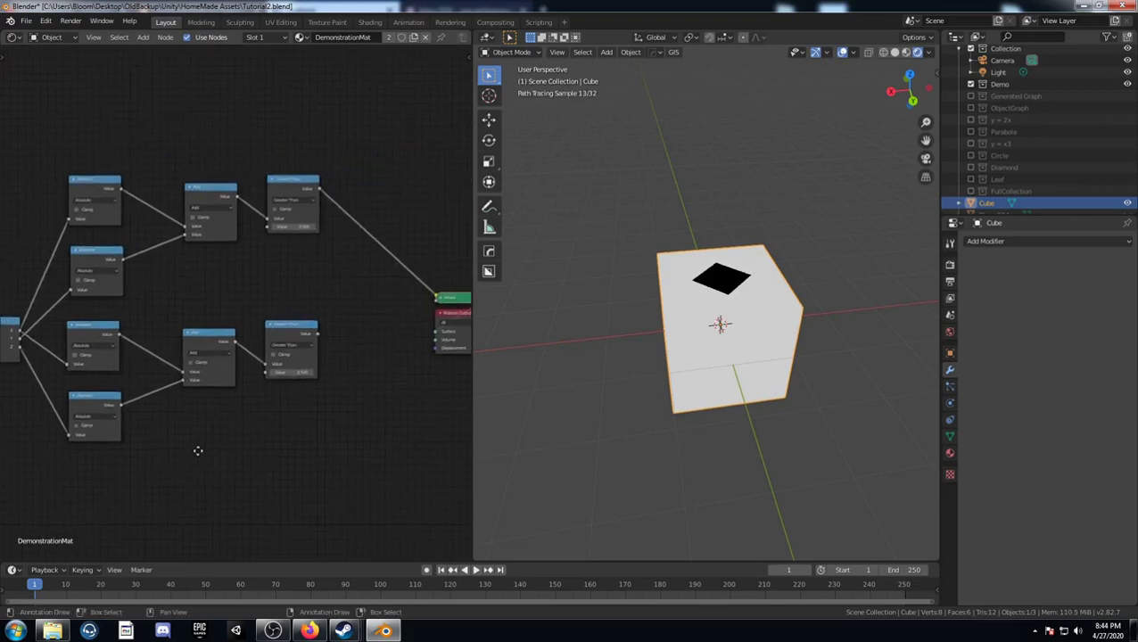
ctrl+shift+right_drag(293, 181, 301, 340)
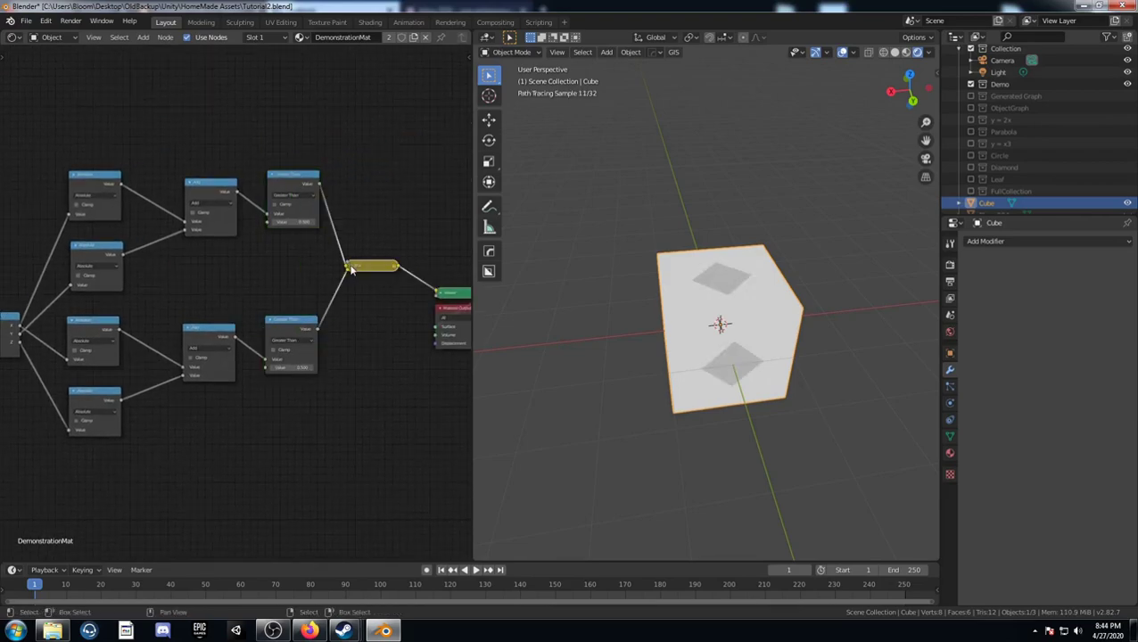
click(382, 291)
click(382, 317)
middle_drag(346, 345, 312, 351)
middle_drag(242, 426, 250, 352)
middle_drag(640, 405, 892, 258)
Step: Duplicate the lower group of Absolute, Add and Greater Than nodes to make a third group beneath it
scroll(253, 311, down, 4)
middle_drag(253, 311, 318, 259)
drag(160, 348, 337, 203)
key(shift+d)
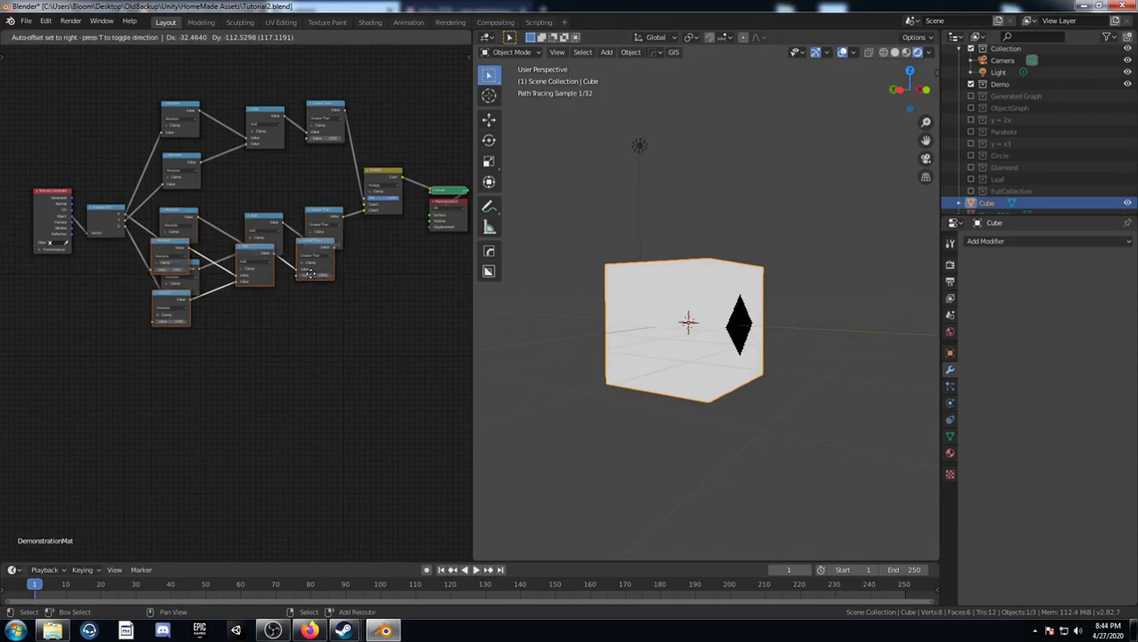
click(321, 347)
Step: Connect the Separate XYZ node's Y and Z outputs to the third group's two Absolute nodes
scroll(157, 276, up, 4)
middle_drag(158, 276, 262, 222)
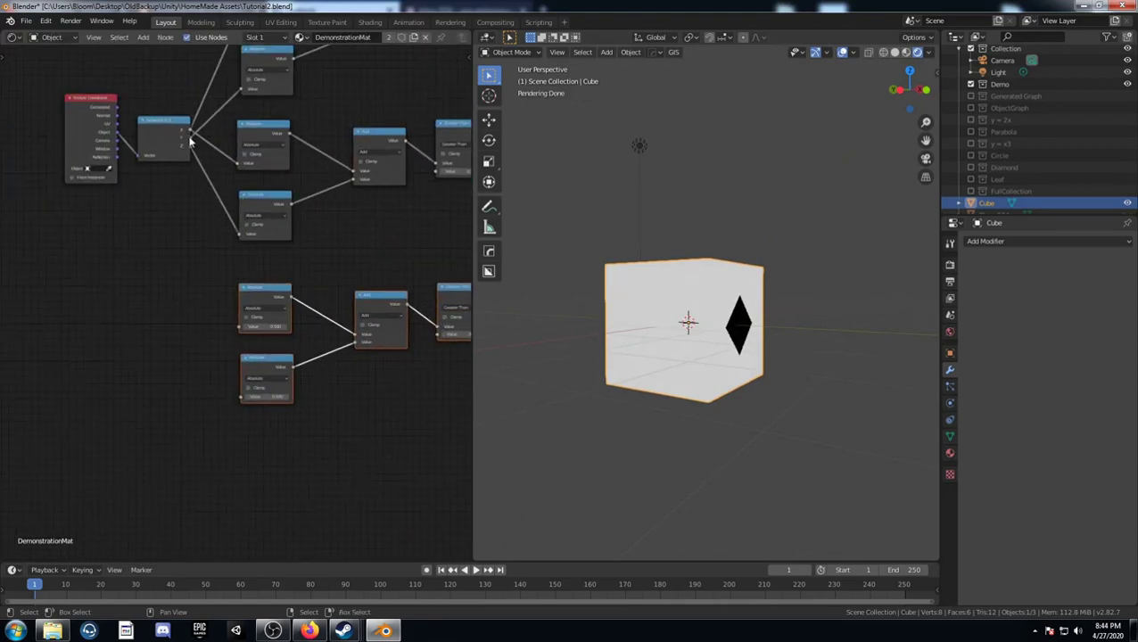
drag(191, 135, 241, 327)
drag(191, 136, 242, 397)
Step: Combine the existing Multiply result with the third Greater Than node using another Mix node set to Multiply at factor 1
middle_drag(399, 375, 160, 381)
scroll(278, 150, down, 4)
ctrl+shift+click(282, 153)
ctrl+shift+right_drag(282, 152, 237, 316)
click(332, 235)
scroll(340, 267, up, 2)
click(386, 230)
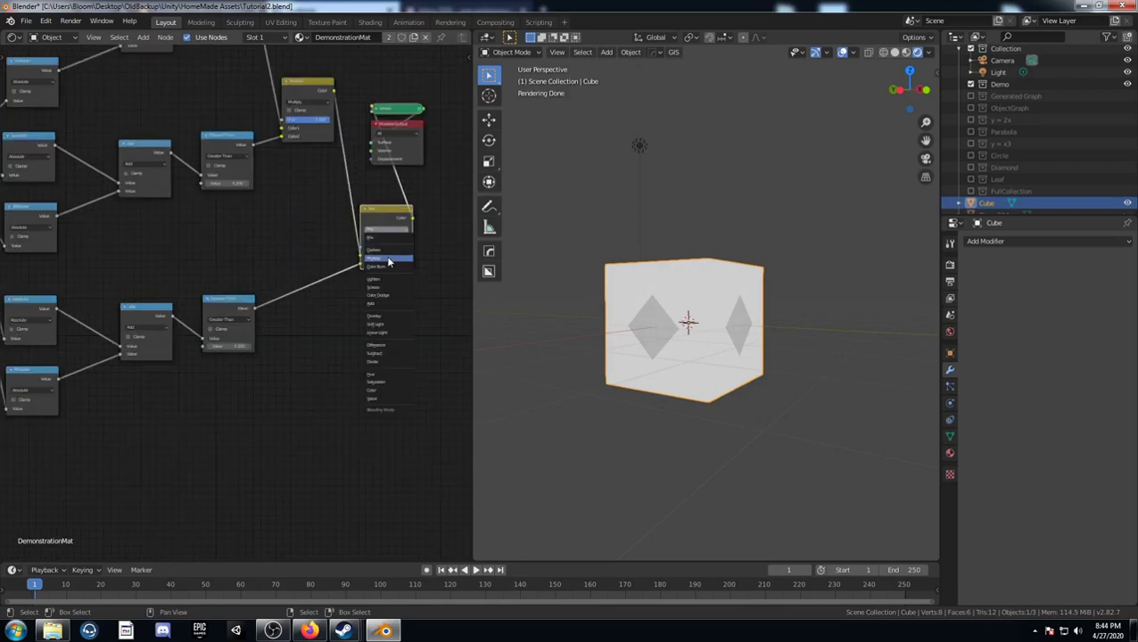
click(389, 261)
middle_drag(731, 428, 661, 217)
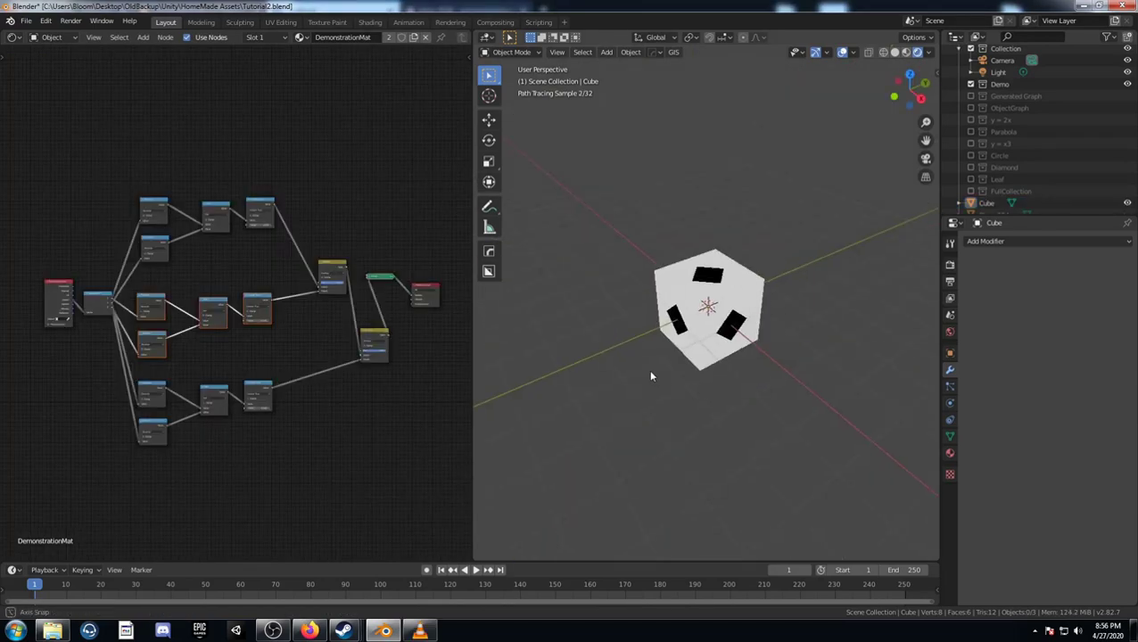
Step: Change the top group's two Absolute nodes to Power and set both exponents to 2
scroll(175, 268, up, 4)
click(114, 183)
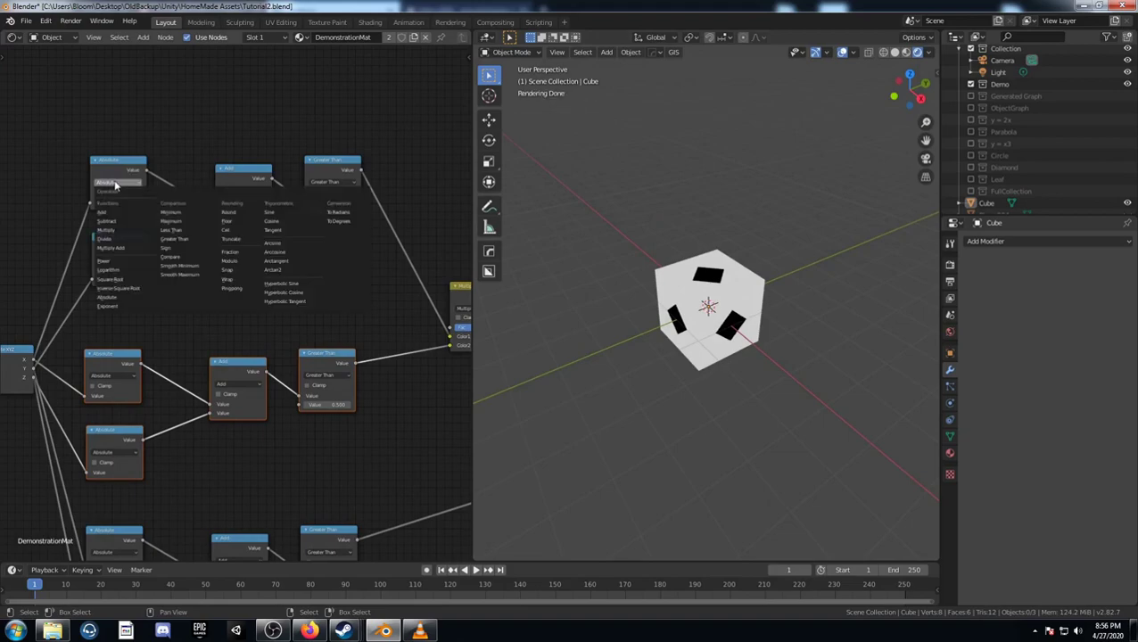
click(116, 262)
click(121, 260)
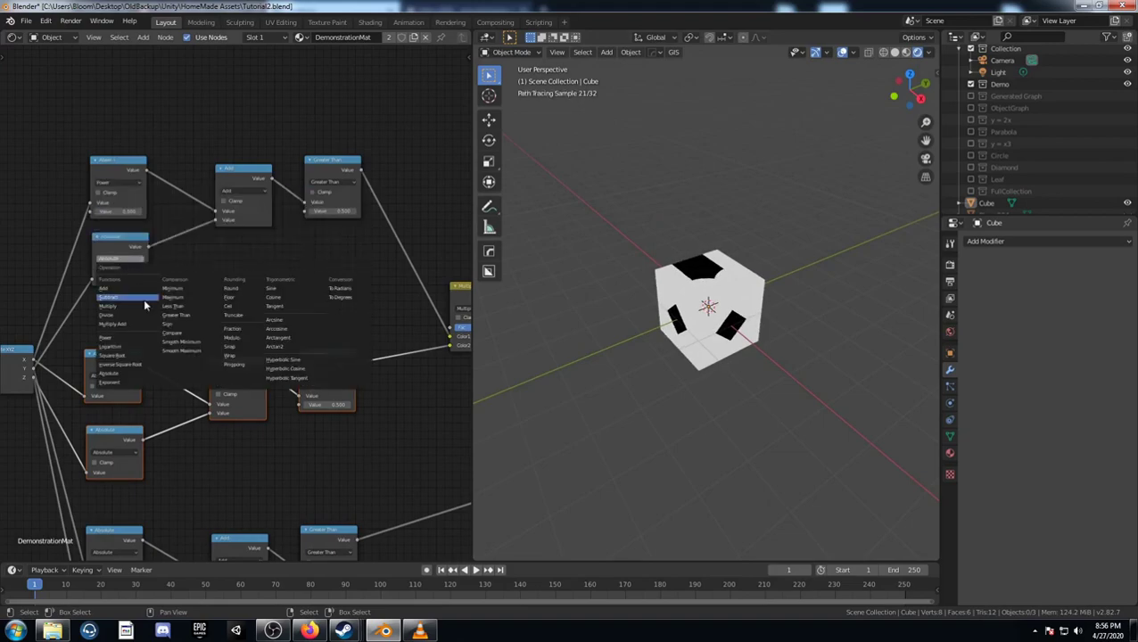
click(126, 338)
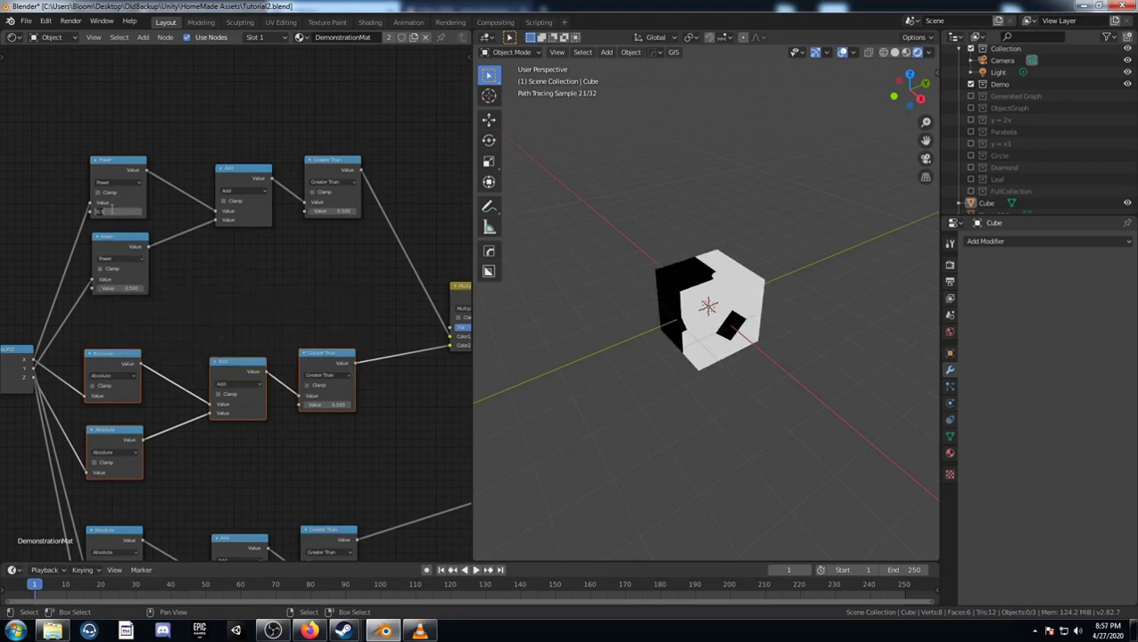
key(Return)
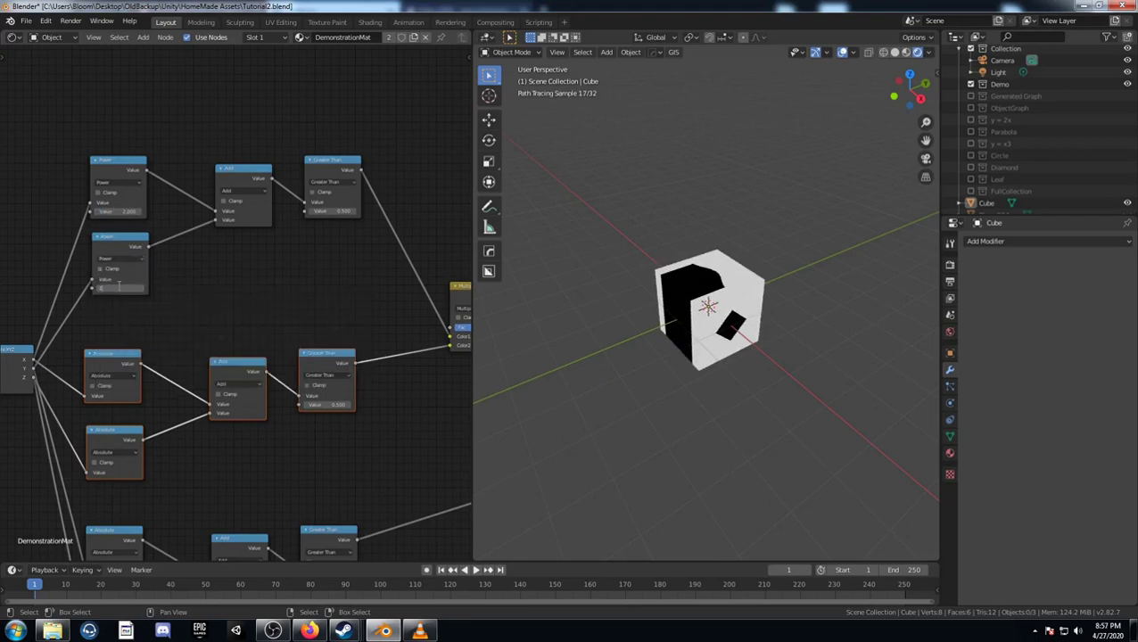
key(Return)
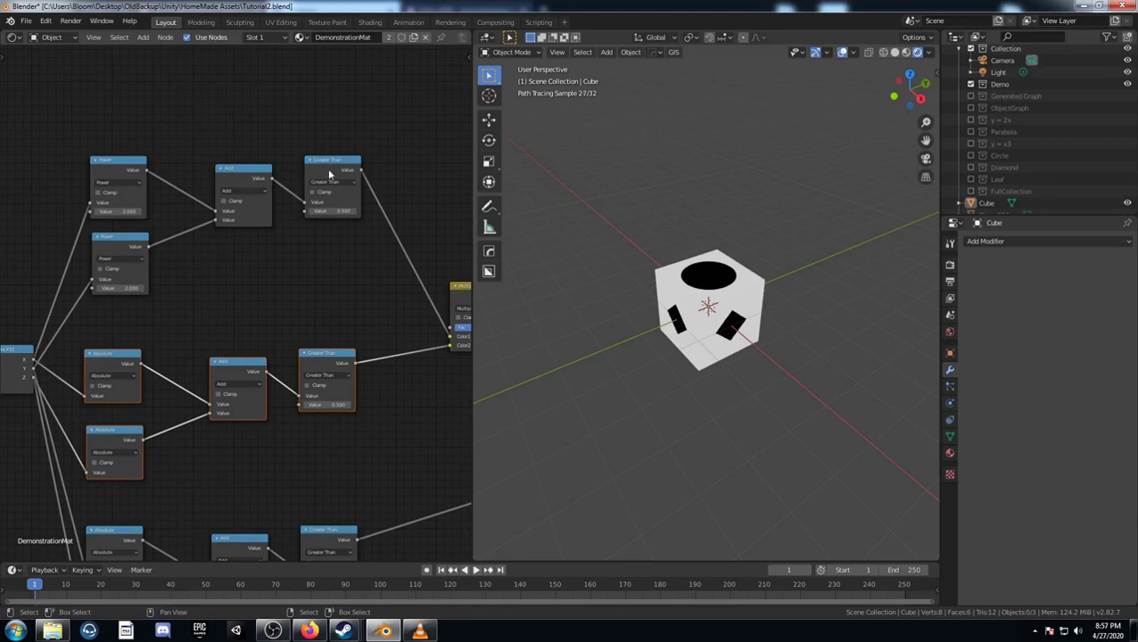
Step: Insert a duplicate of the top group's Add node before its Greater Than node and set the copy to Square Root
click(239, 178)
key(shift+d)
click(328, 186)
click(323, 200)
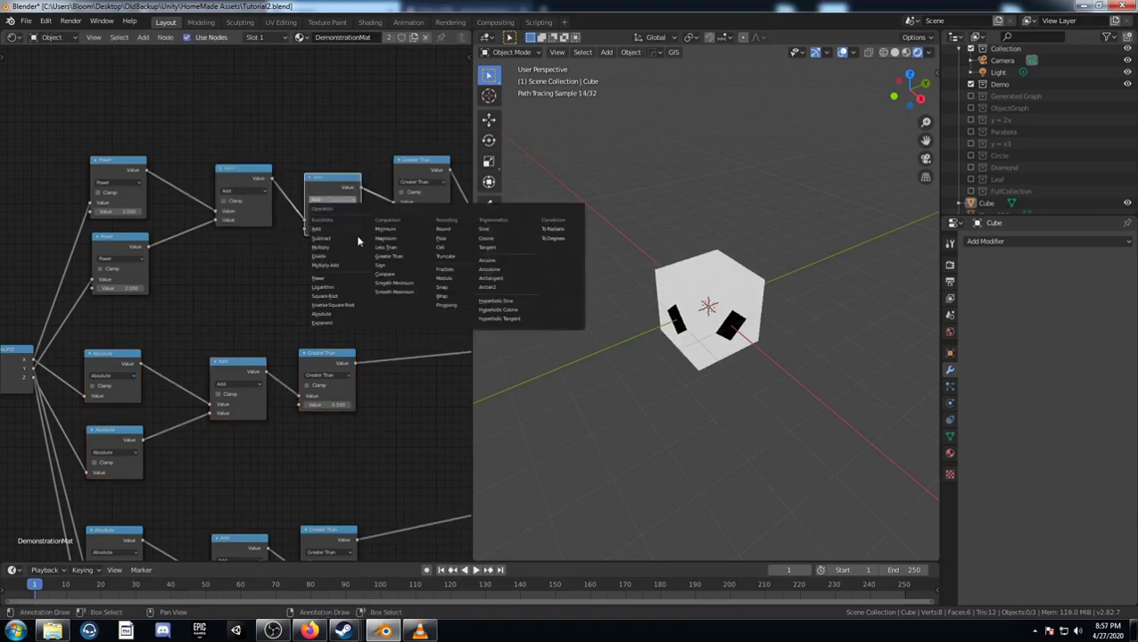
click(329, 298)
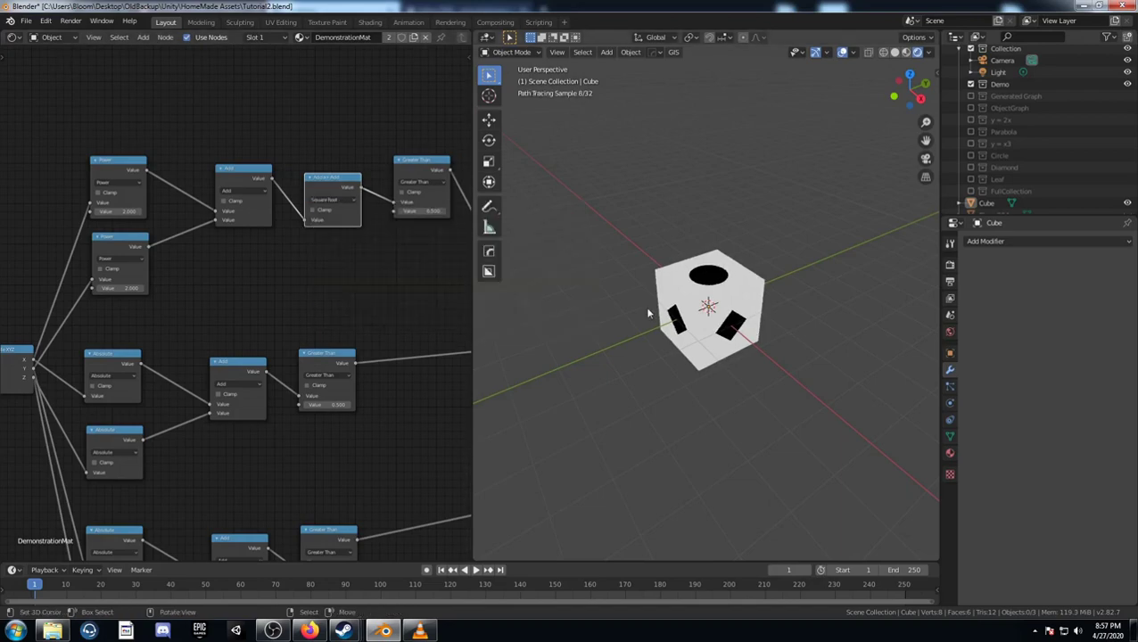
Step: Delete the Add and Greater Than nodes of the bottom group
middle_drag(676, 315, 701, 384)
scroll(348, 353, down, 3)
middle_drag(348, 354, 276, 268)
middle_drag(288, 341, 258, 308)
scroll(283, 341, down, 3)
scroll(119, 386, up, 4)
drag(108, 424, 195, 351)
key(x)
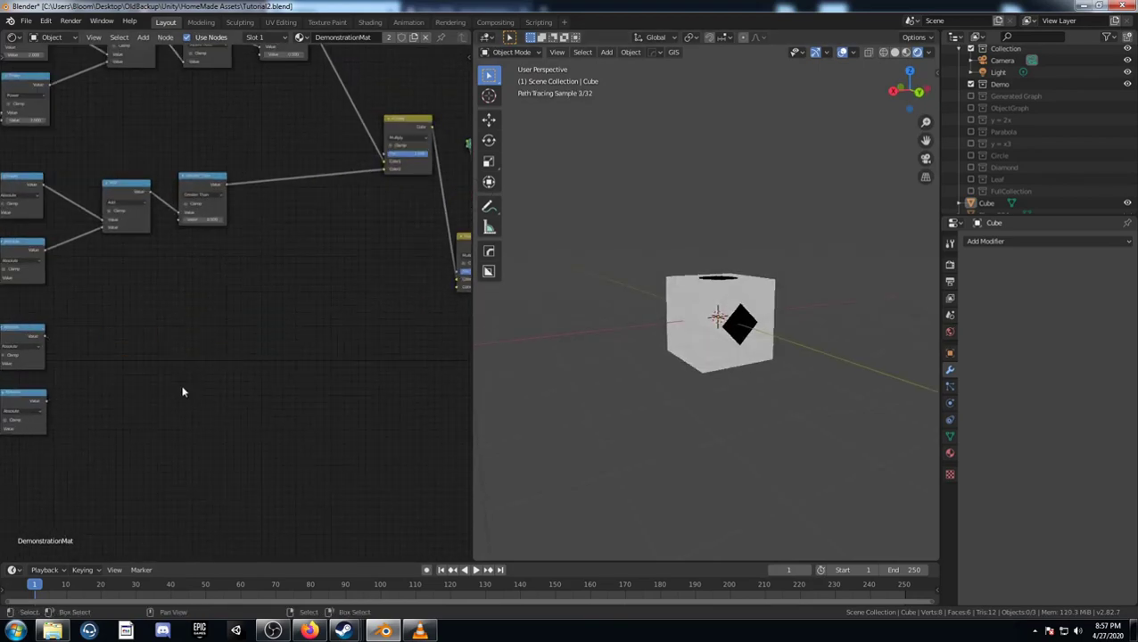
Step: Move the bottom group's lower Absolute node out beyond the other one and change it to Greater Than
middle_drag(176, 391, 228, 342)
drag(89, 344, 248, 287)
click(227, 307)
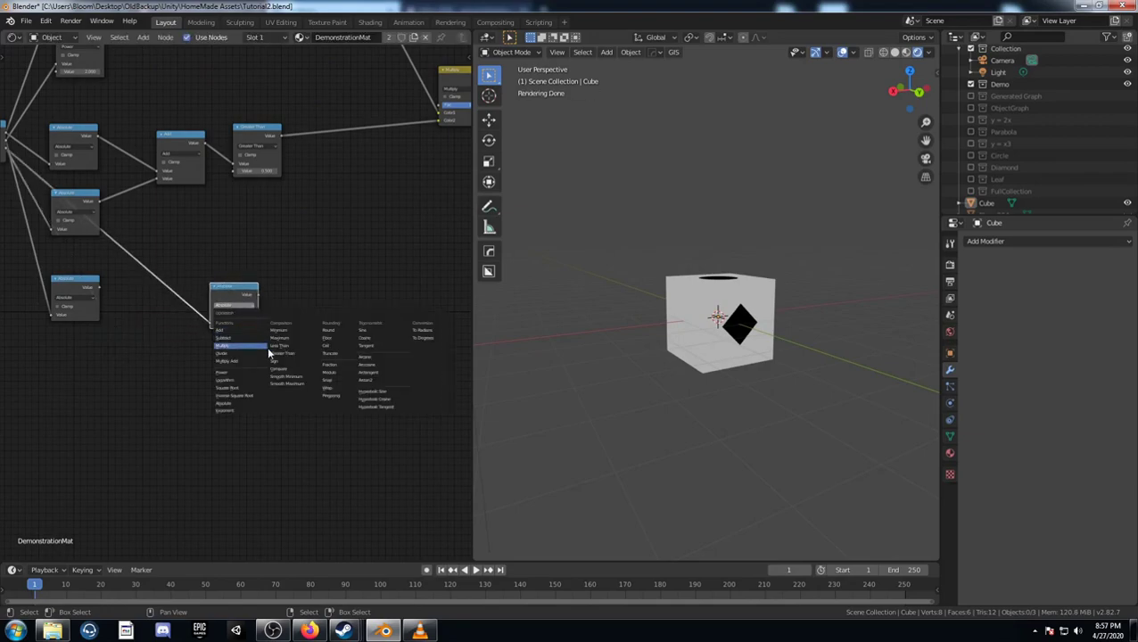
click(289, 355)
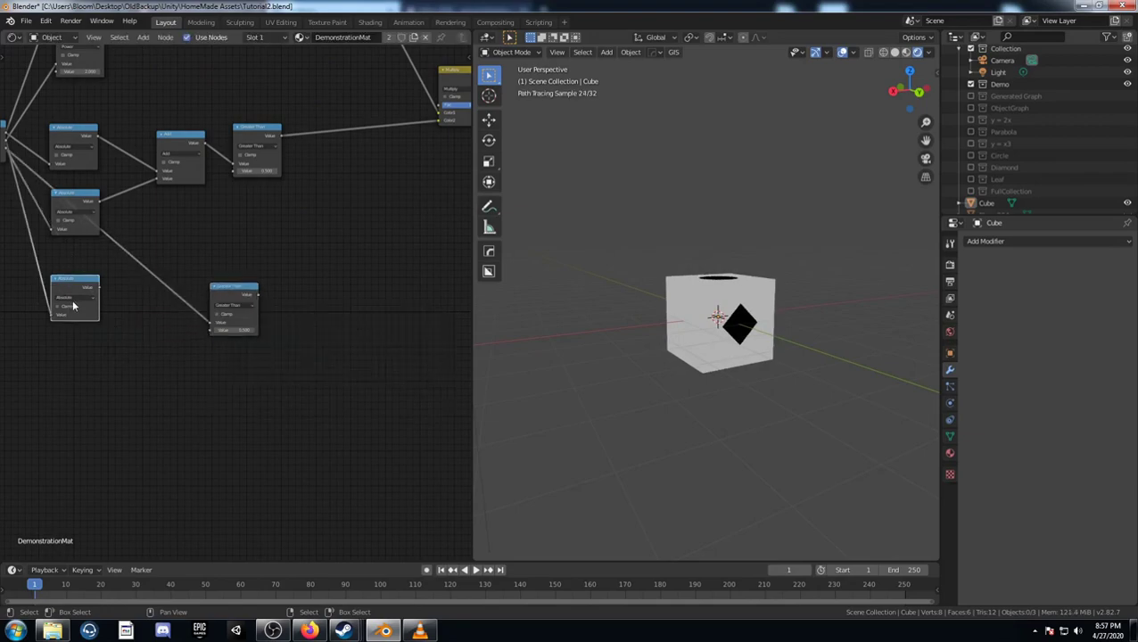
Step: Change the bottom Absolute node to Power with exponent 2, feed it into Greater Than's second value and link that result to the final Multiply
click(69, 297)
click(77, 368)
scroll(206, 328, down, 2)
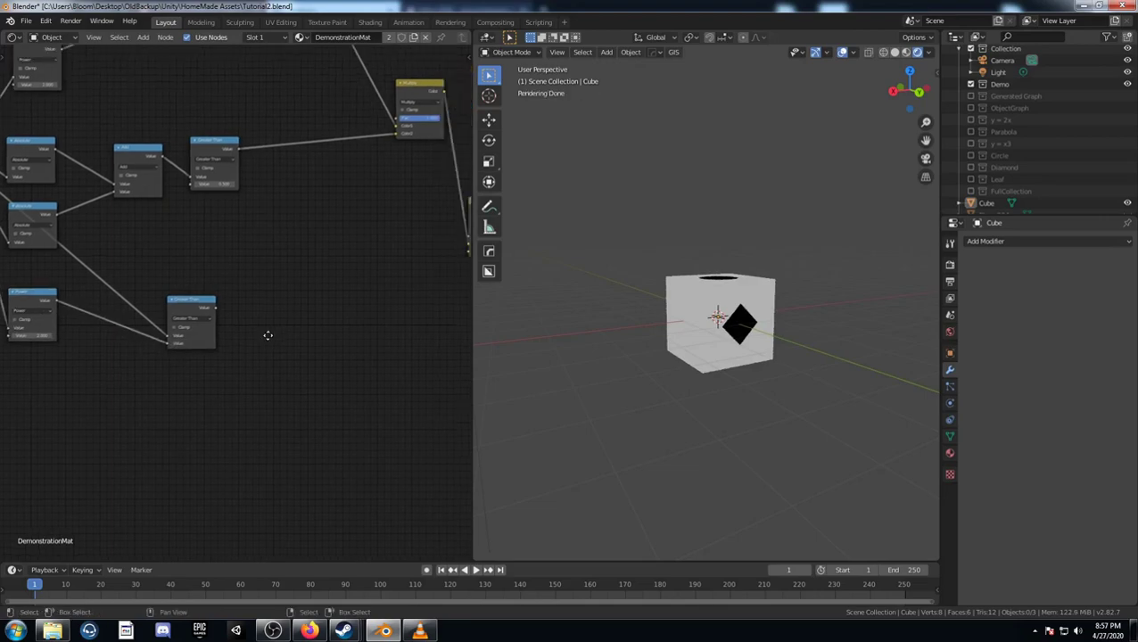
drag(198, 317, 402, 268)
Step: Switch the bottom Greater Than node to Less Than and view the parabola on the cube's side face
middle_drag(797, 313, 660, 312)
middle_drag(360, 291, 307, 304)
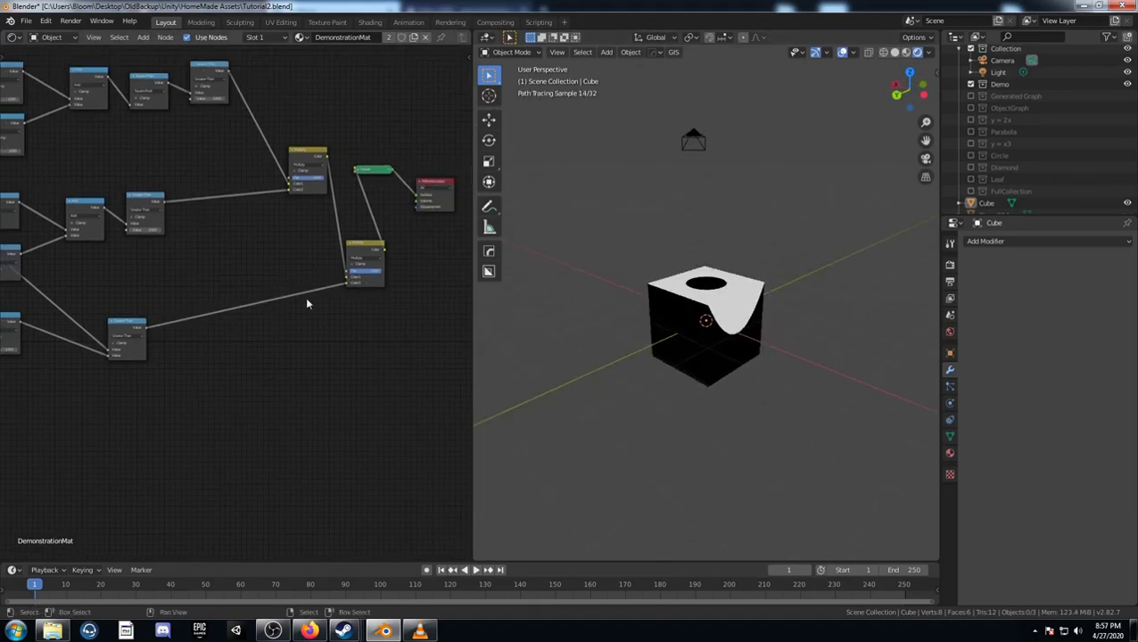
middle_drag(177, 349, 254, 317)
click(204, 305)
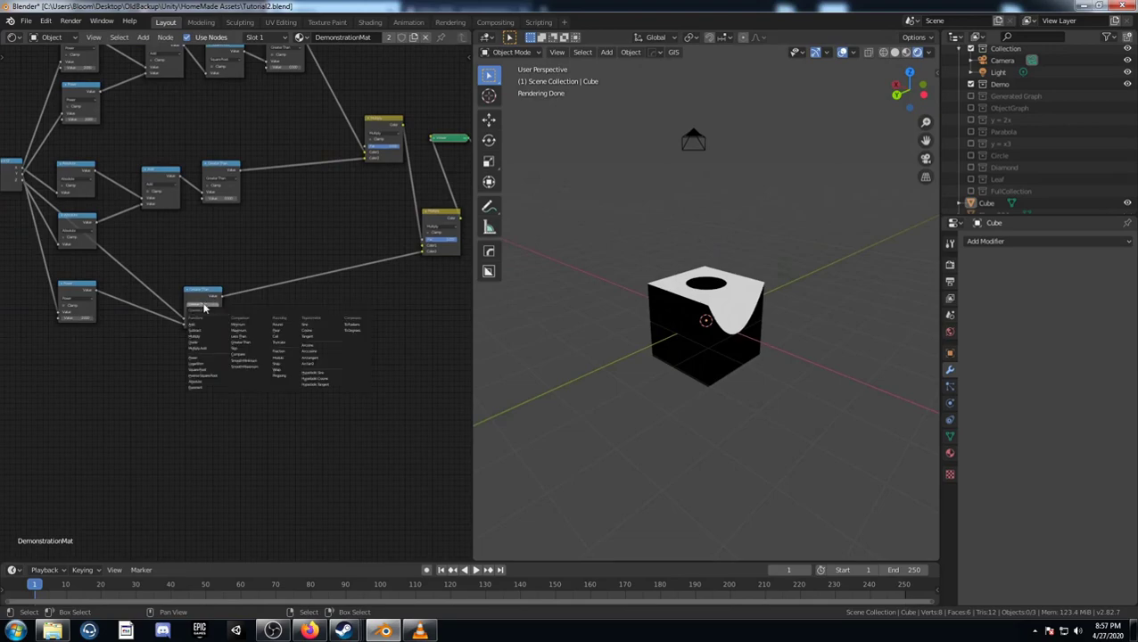
click(250, 335)
middle_drag(586, 324, 586, 365)
middle_drag(731, 271, 710, 297)
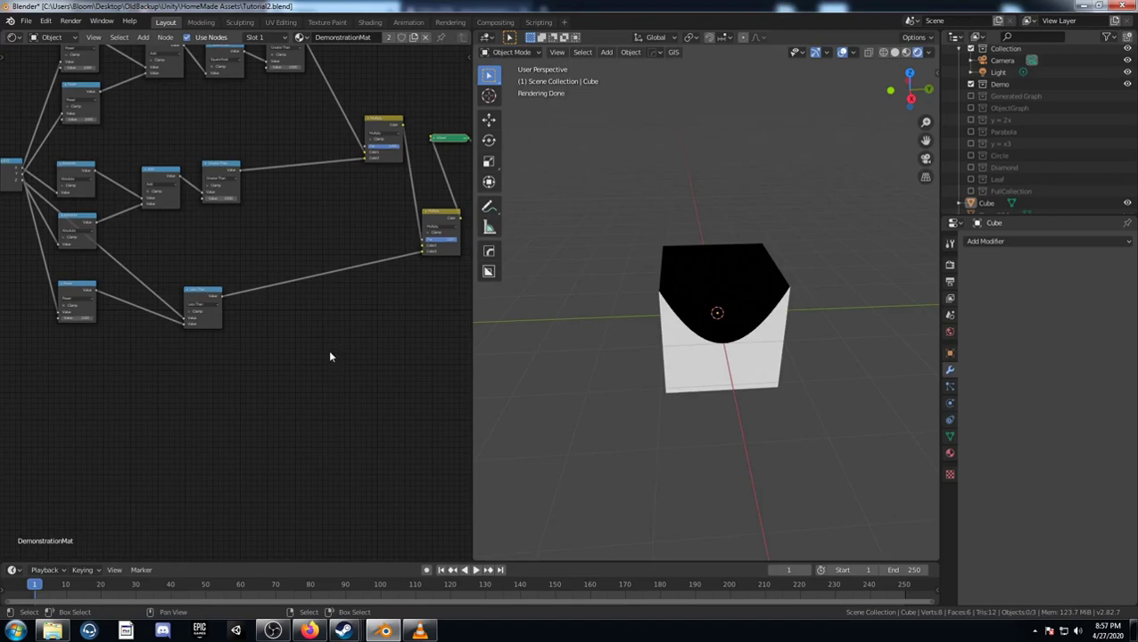
Step: Inspect the parabola and diamond on the cube's side faces alongside the complete node graph
middle_drag(330, 355, 204, 396)
middle_drag(682, 337, 678, 366)
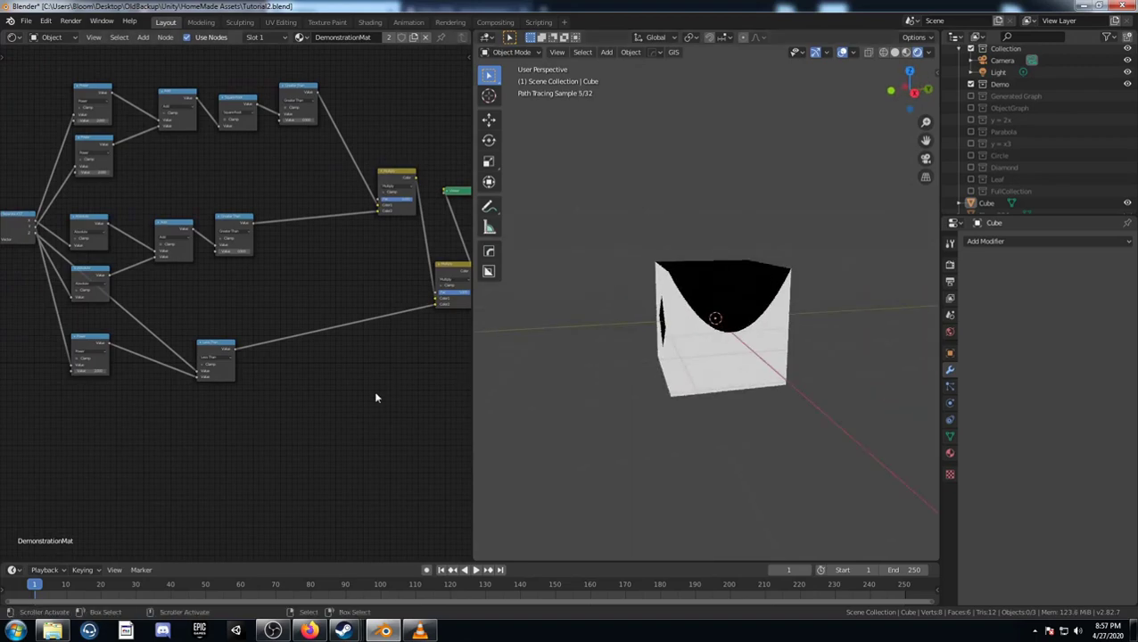
scroll(373, 391, down, 4)
middle_drag(353, 402, 301, 414)
scroll(292, 418, up, 1)
scroll(301, 414, down, 1)
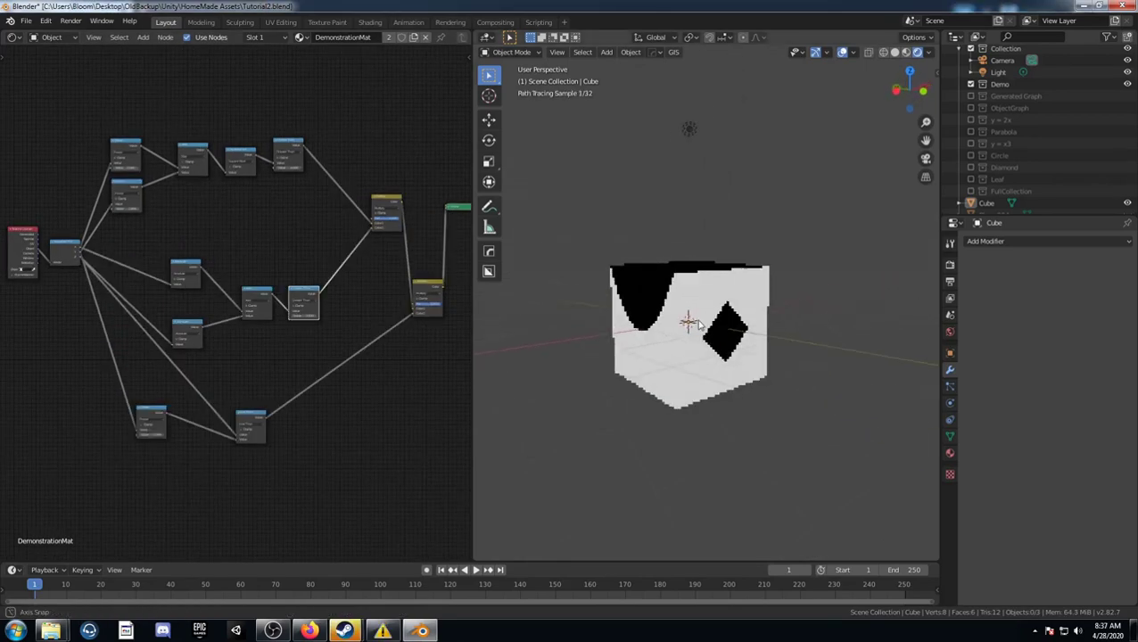
mouse_move(686, 334)
middle_down()
mouse_move(673, 340)
mouse_move(713, 344)
mouse_move(676, 355)
mouse_move(724, 358)
mouse_move(737, 342)
middle_up()
Step: Move the parabola nodes and the diamond nodes further down to free space beneath the circle group
drag(112, 386, 414, 473)
key(g)
click(344, 504)
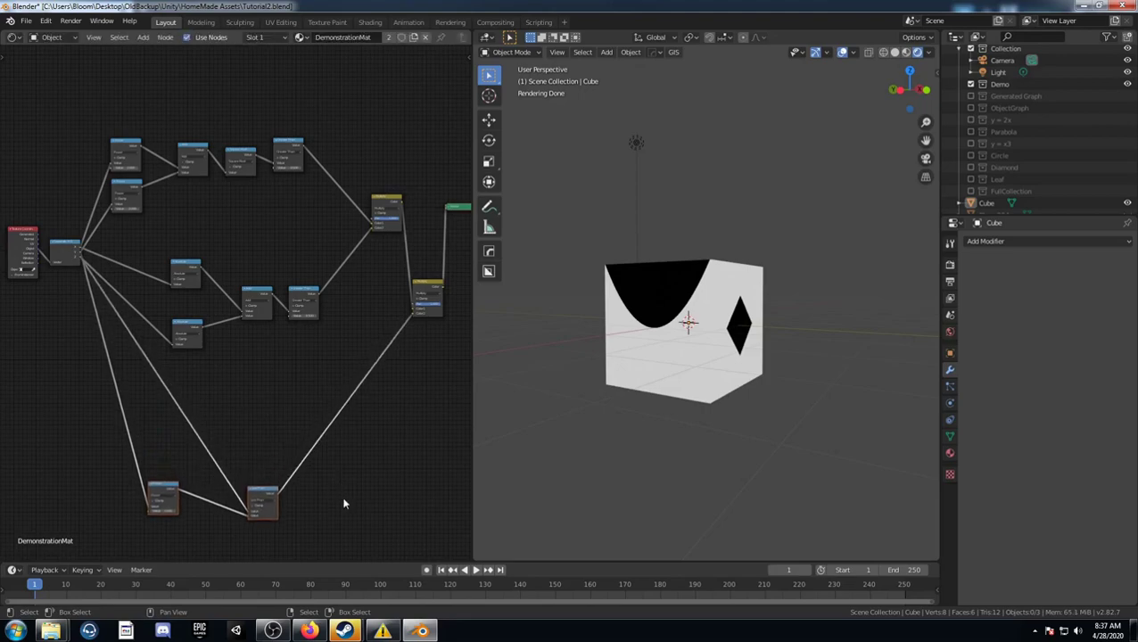
middle_drag(250, 422, 278, 412)
drag(288, 489, 224, 479)
drag(185, 399, 374, 225)
key(g)
click(347, 333)
Step: Duplicate the four diamond nodes into the space above and connect Separate XYZ's X and Z outputs to the copied Absolute nodes
middle_drag(239, 330, 255, 308)
scroll(221, 361, up, 2)
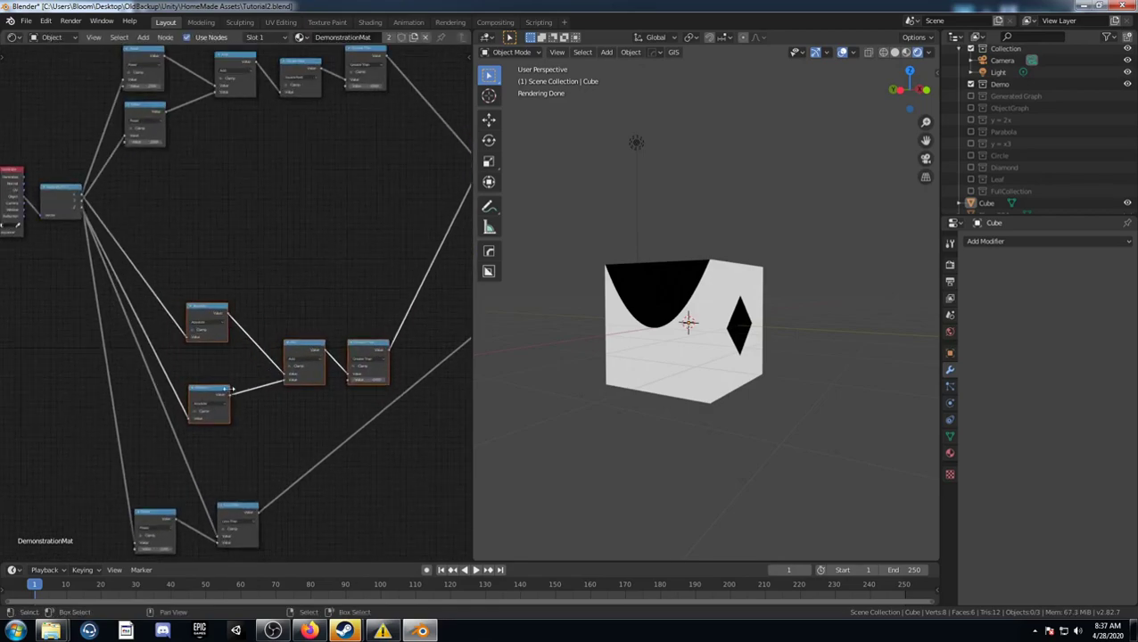
key(shift+d)
click(234, 224)
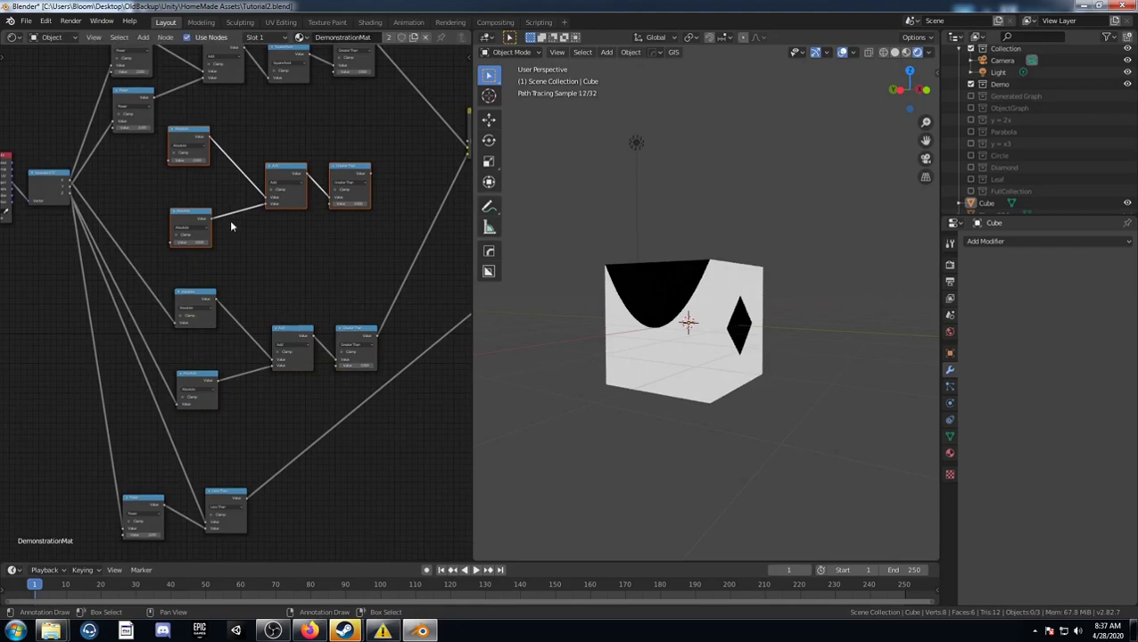
middle_drag(234, 224, 239, 238)
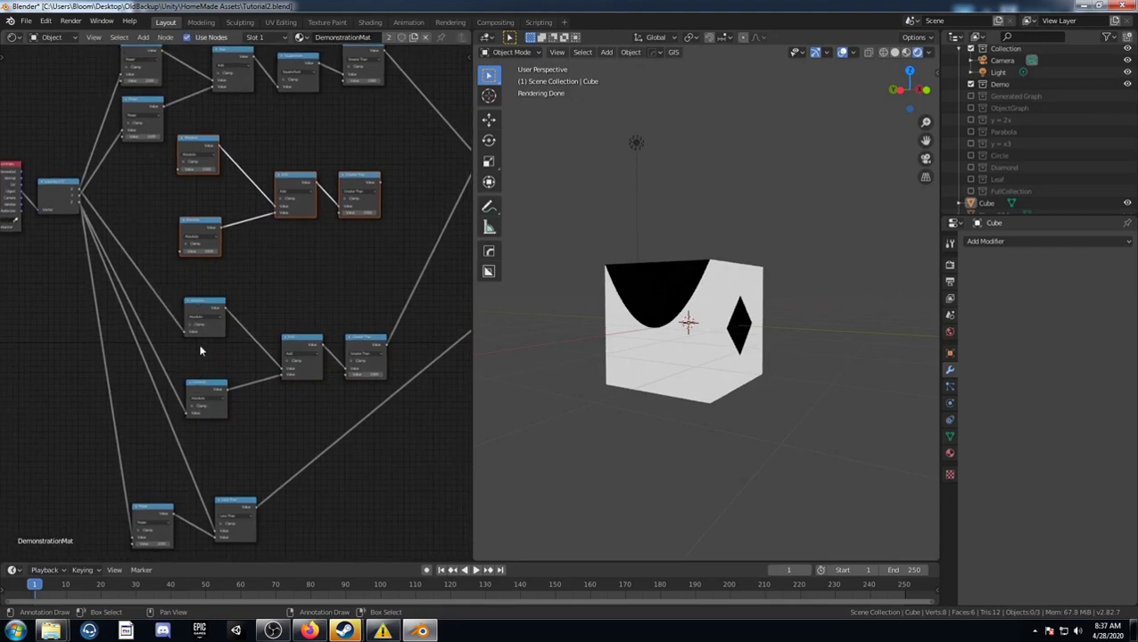
drag(79, 192, 178, 170)
drag(80, 206, 181, 250)
Step: Preview the Greater Than nodes of the copied and original diamond groups on the cube for comparison
middle_drag(308, 219, 237, 234)
ctrl+shift+click(285, 197)
middle_drag(789, 281, 907, 290)
click(287, 360)
middle_drag(711, 285, 565, 329)
middle_drag(312, 313, 261, 335)
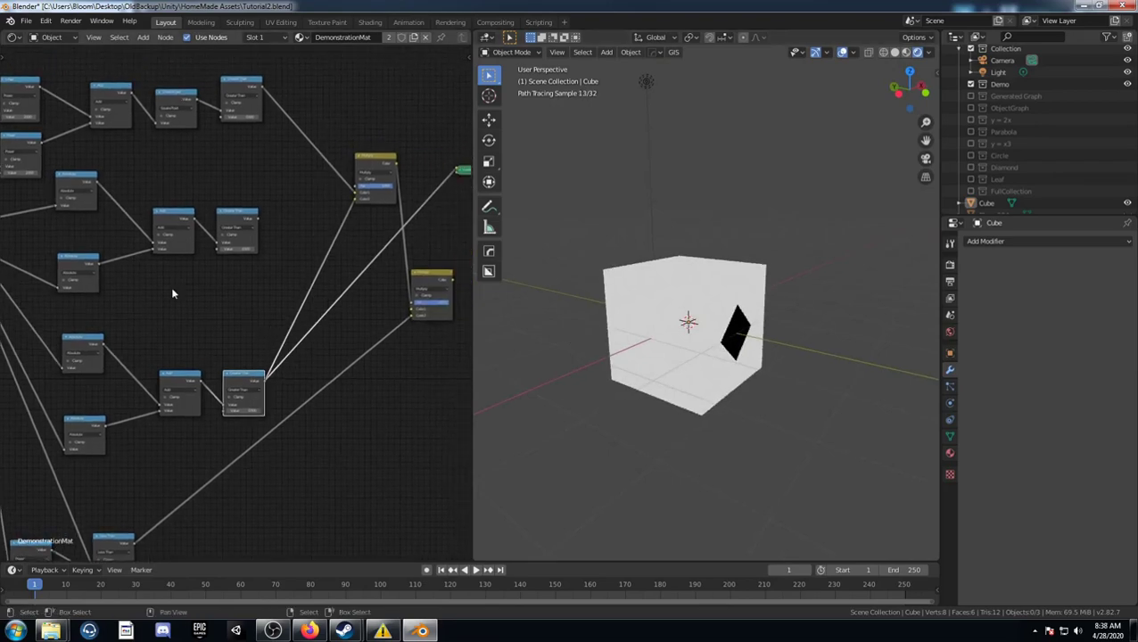
Step: Change the copied group's lower Absolute node to Power with exponent 2, move its upper Absolute closer, and preview the group's Greater Than
middle_drag(172, 292, 193, 294)
scroll(182, 302, up, 2)
click(130, 265)
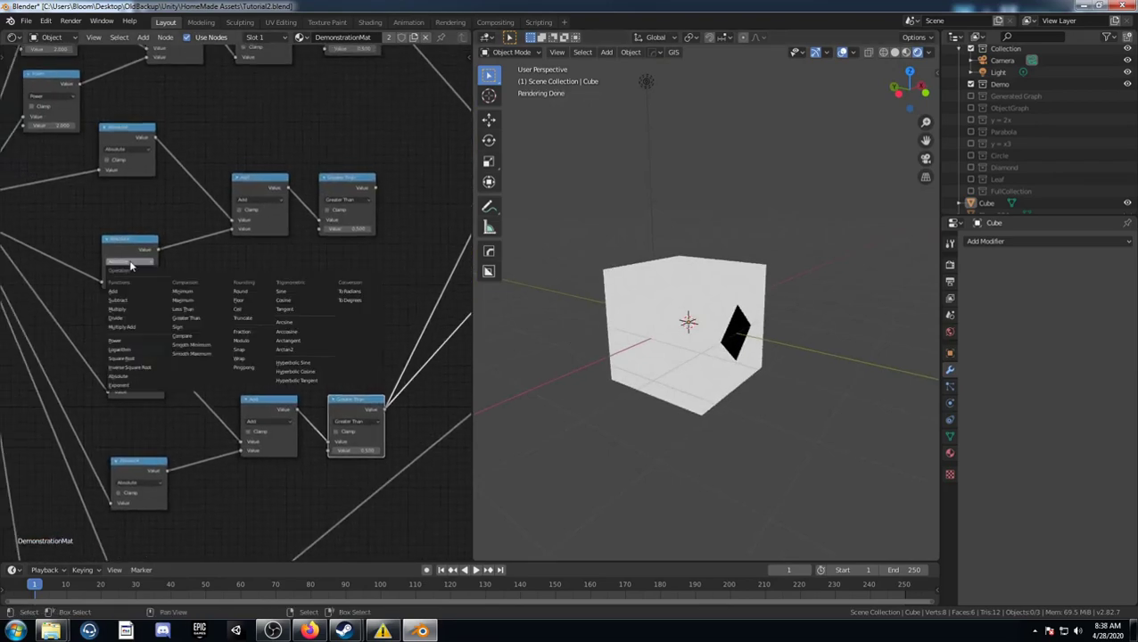
click(143, 339)
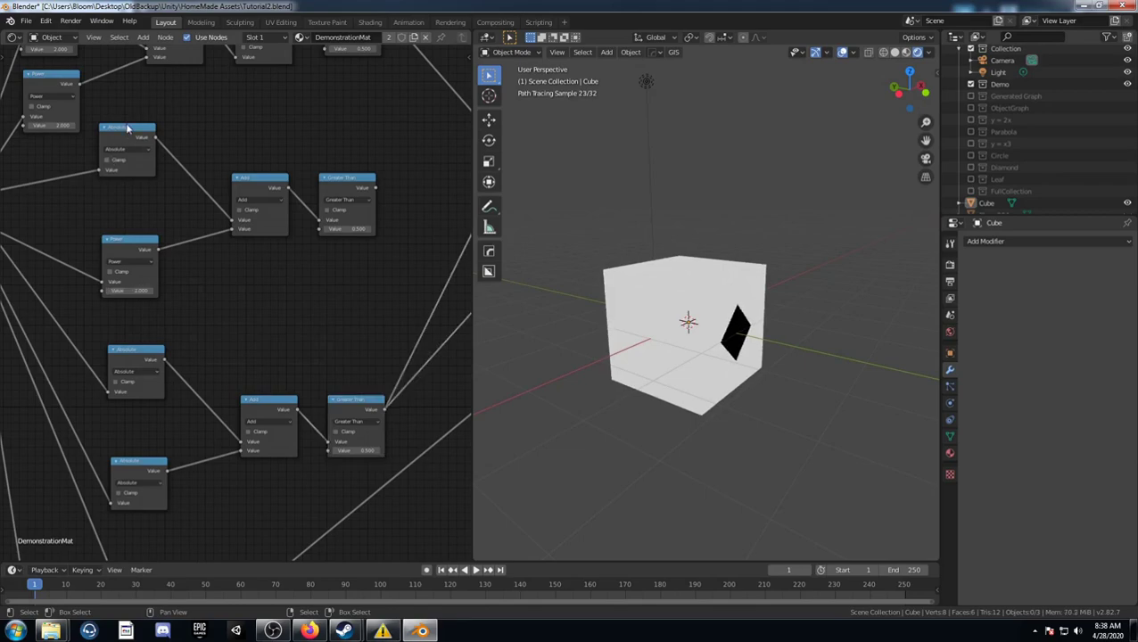
drag(132, 128, 133, 169)
ctrl+shift+click(348, 180)
middle_drag(711, 456, 872, 407)
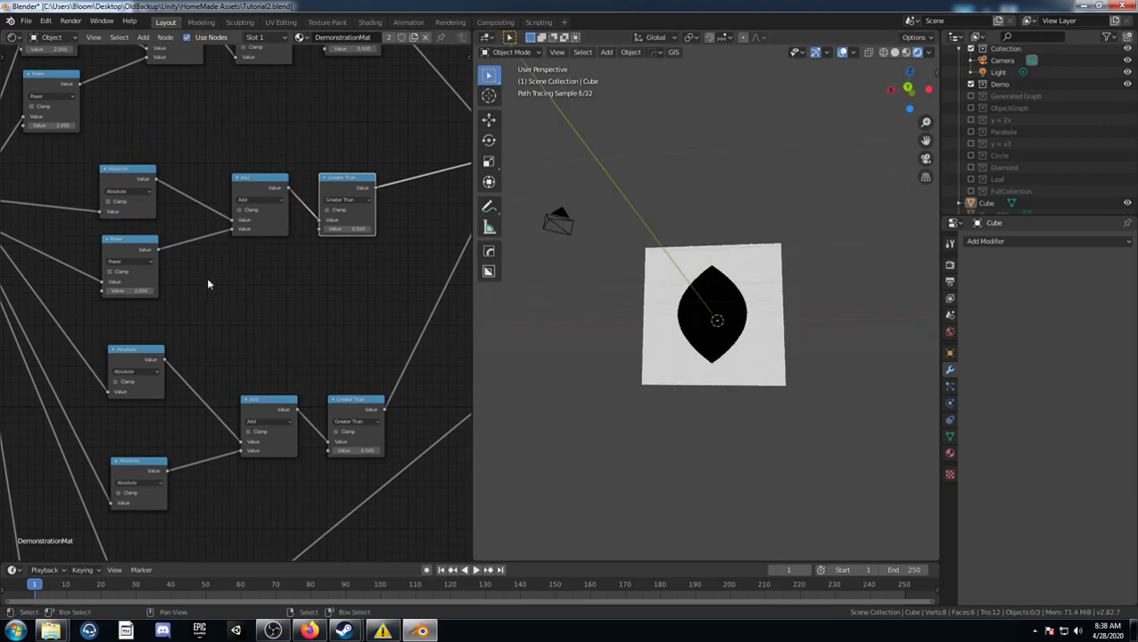
Step: Move the leaf group down close to the diamond group and shift both groups lower in the graph
scroll(208, 282, down, 3)
drag(111, 234, 342, 322)
key(g)
click(351, 342)
drag(170, 379, 173, 400)
drag(116, 235, 368, 356)
key(g)
click(361, 385)
Step: Duplicate the leaf group's Absolute node and place the copy in the space above that group
click(154, 285)
key(shift+d)
click(253, 236)
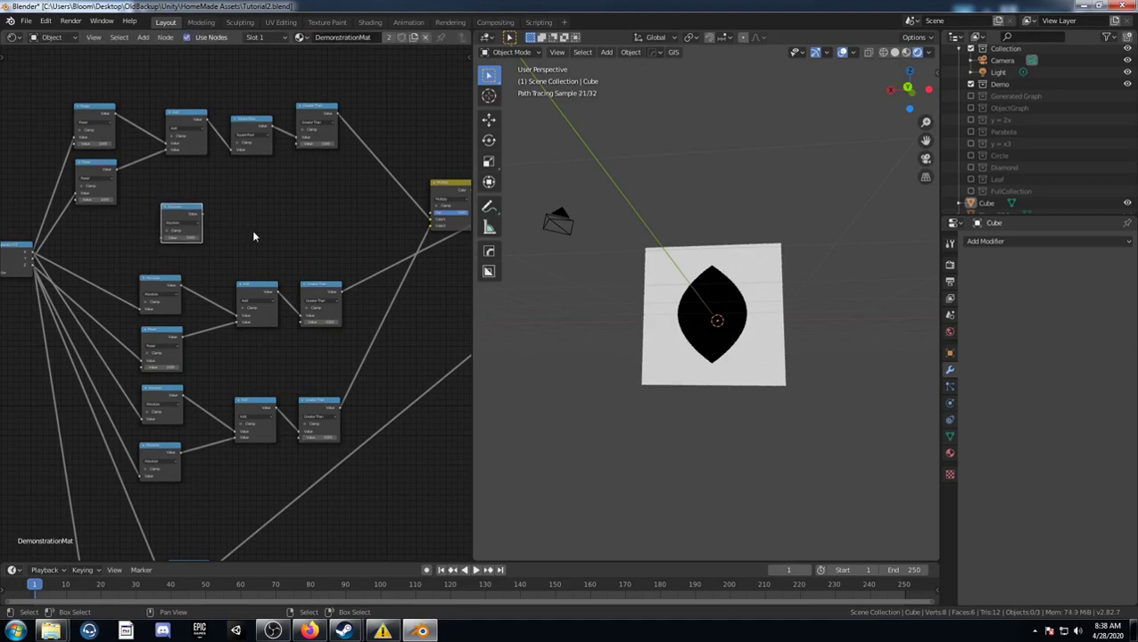
scroll(226, 275, up, 4)
mouse_move(225, 275)
middle_down()
mouse_move(239, 281)
mouse_move(237, 264)
middle_up()
scroll(299, 276, down, 3)
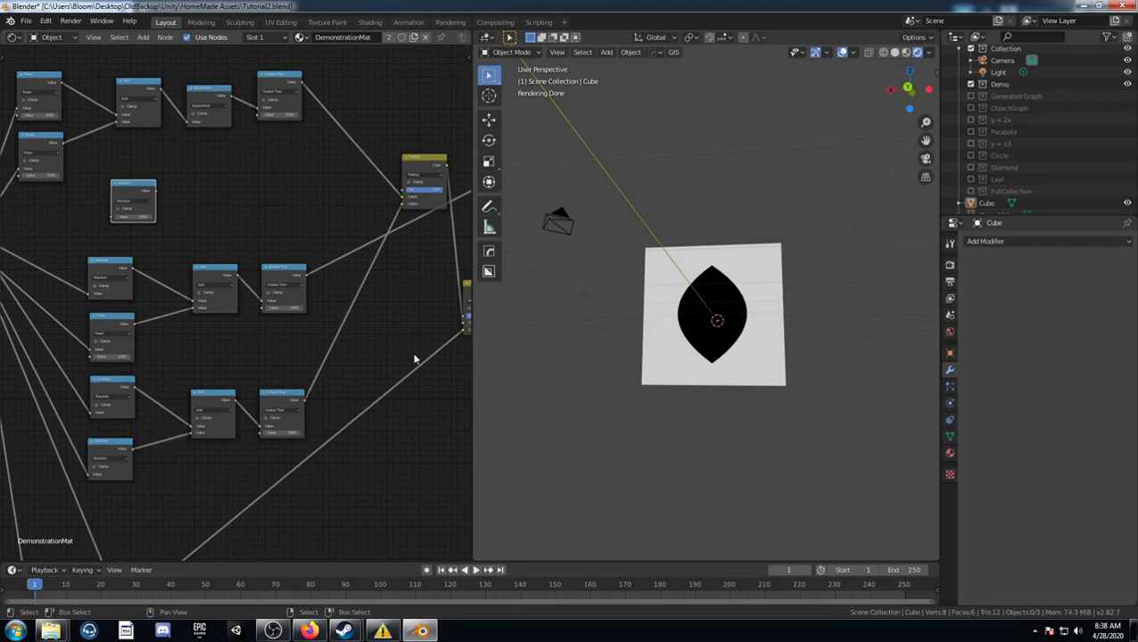
Step: Insert a copy of the Multiply color node after the leaf's Greater Than and connect the diamond's Greater Than to its Color2
middle_drag(594, 296, 637, 311)
middle_drag(408, 287, 374, 268)
click(395, 141)
key(shift+d)
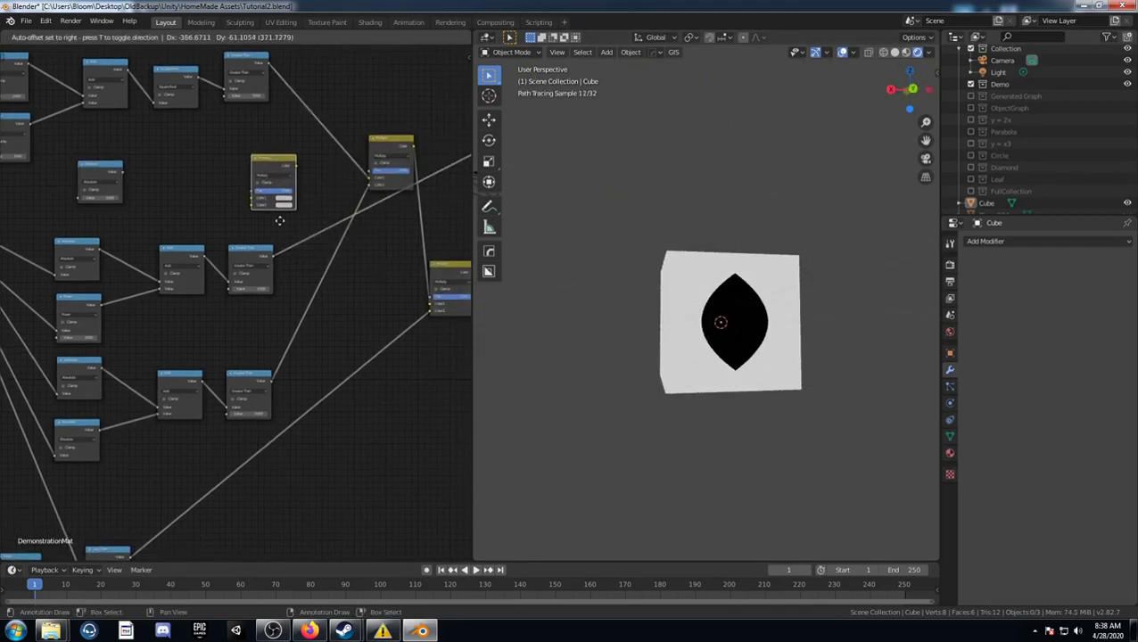
click(314, 272)
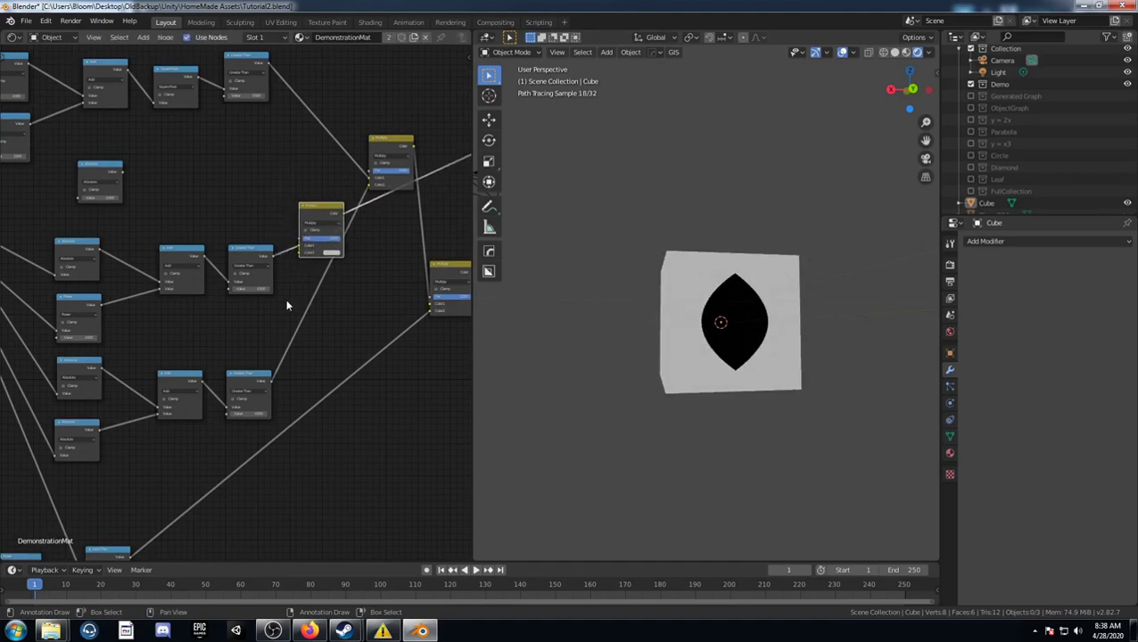
drag(272, 381, 299, 251)
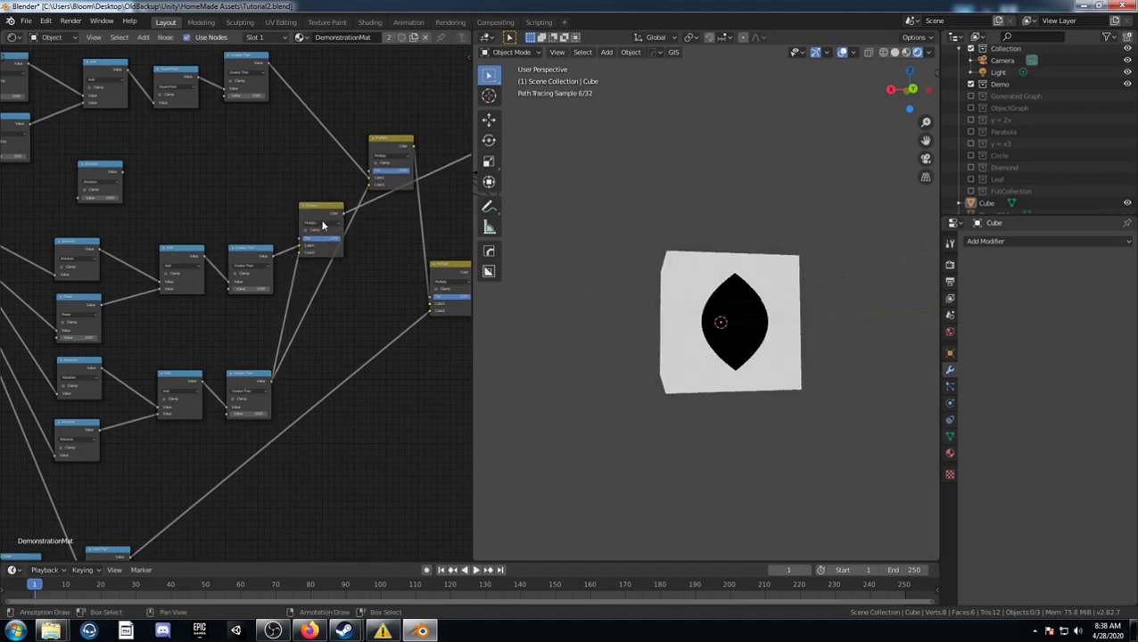
Step: Disconnect the diamond from the upper Multiply's Color2, reposition the new Multiply node, and feed its result into that input instead
drag(368, 186, 361, 256)
drag(321, 207, 322, 233)
middle_drag(364, 254, 285, 277)
click(284, 276)
drag(267, 259, 295, 207)
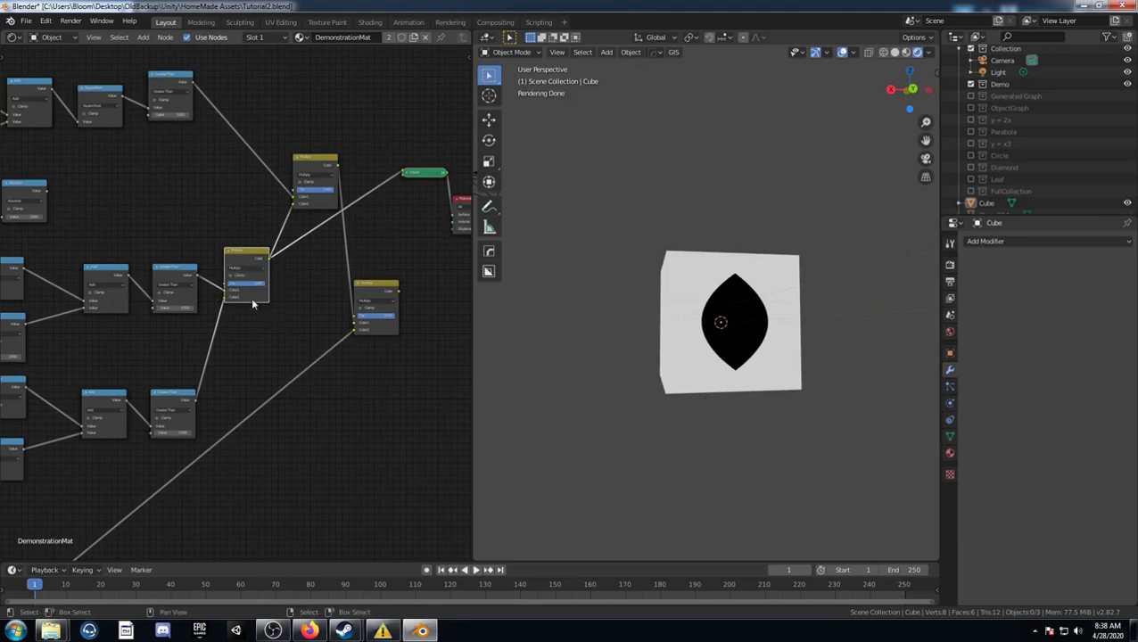
Step: Switch the new Multiply node's blend mode to Mix and set its factor to 0.5
scroll(267, 294, up, 2)
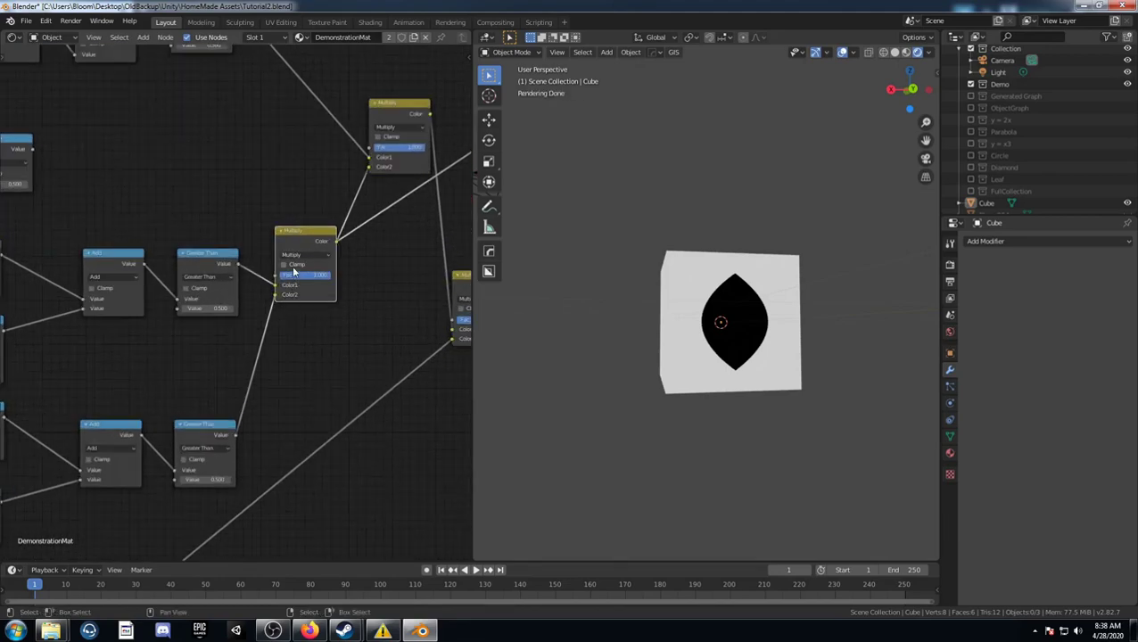
click(312, 257)
click(312, 271)
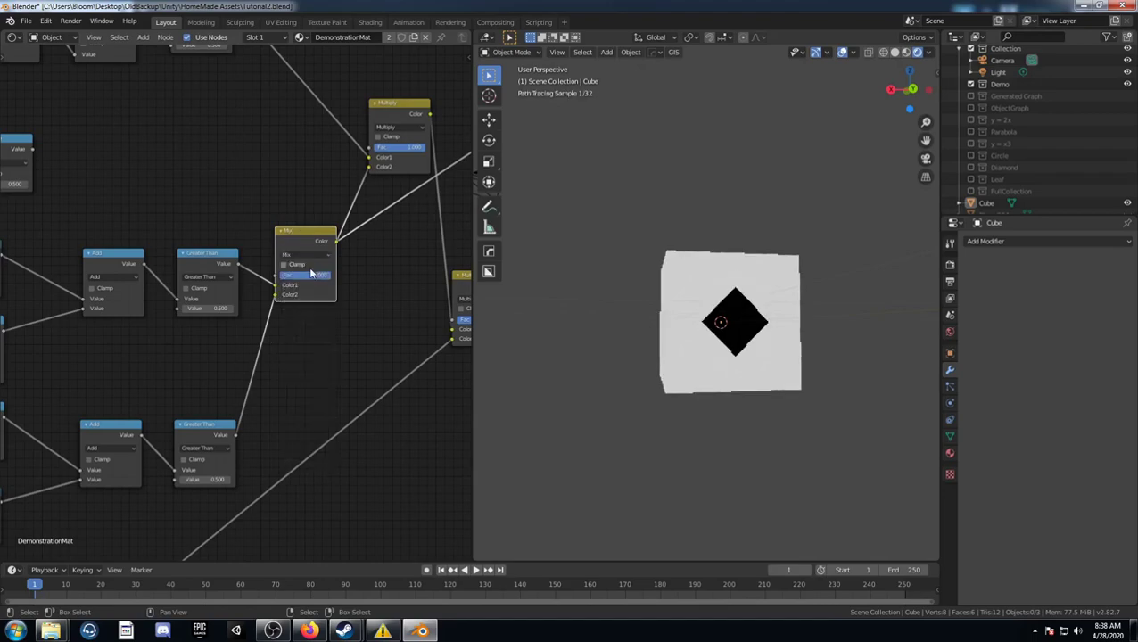
click(311, 274)
text(.5)
key(Return)
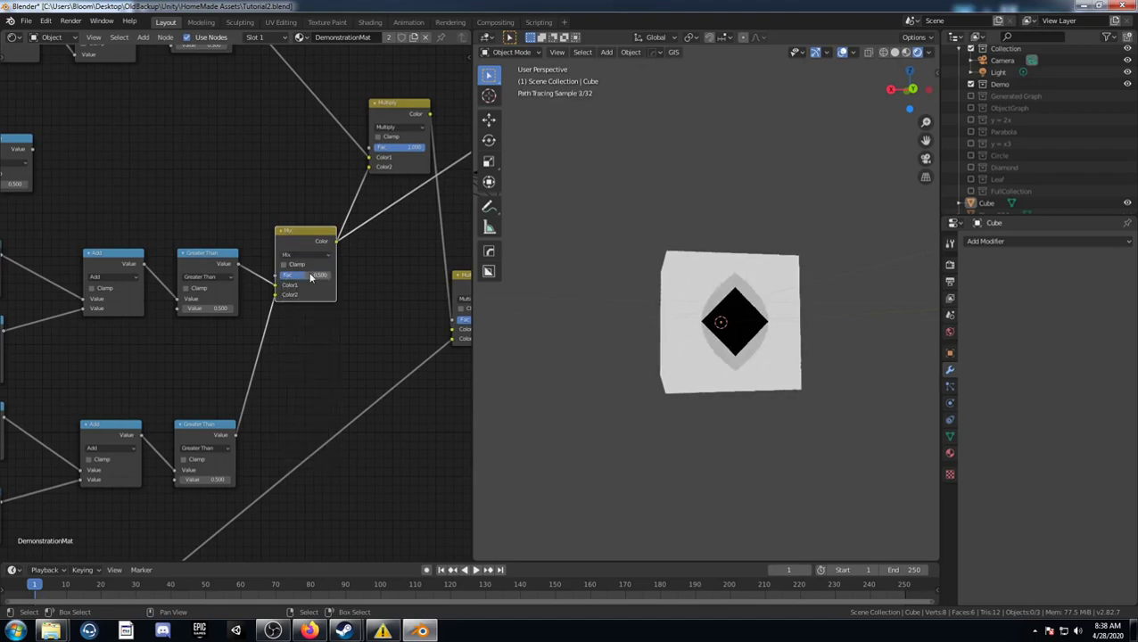
Step: Change the spare Absolute node above the leaf group to Greater Than and set its second value to 0
middle_drag(157, 235, 198, 241)
scroll(201, 285, down, 3)
middle_drag(200, 284, 234, 280)
scroll(202, 297, down, 2)
drag(210, 155, 218, 168)
scroll(218, 197, up, 3)
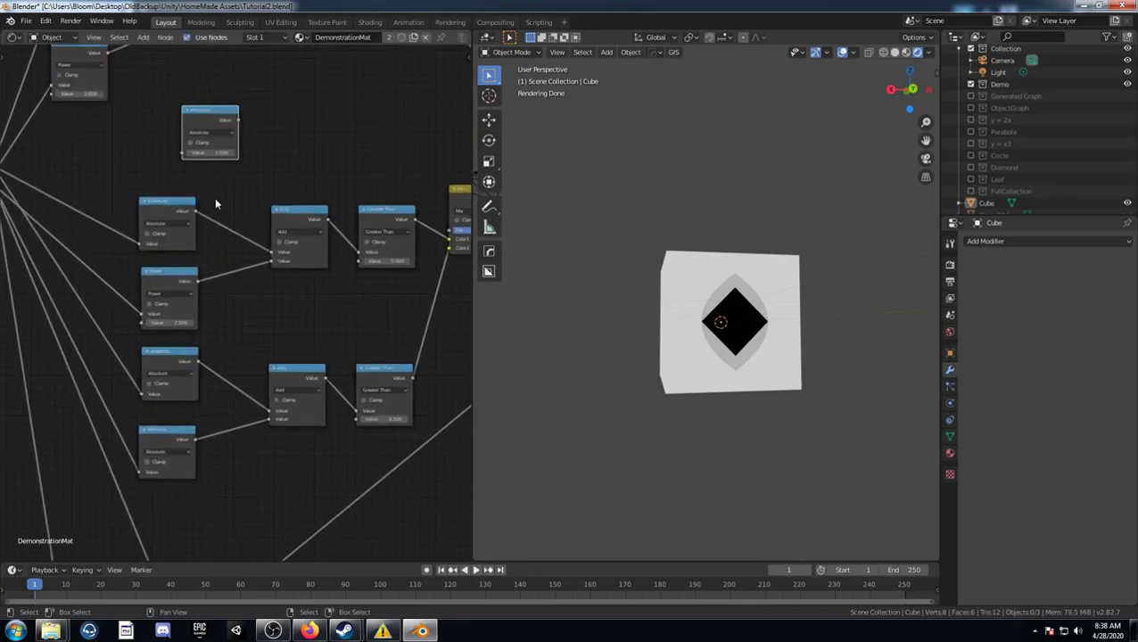
click(205, 141)
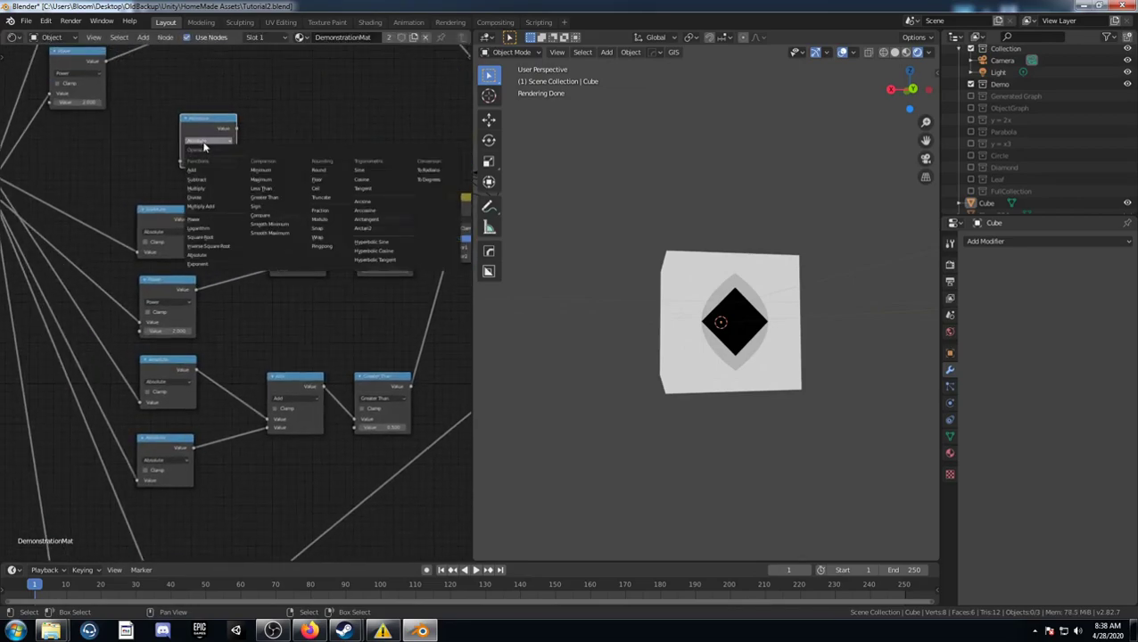
click(275, 196)
scroll(275, 196, down, 2)
middle_drag(327, 284, 301, 306)
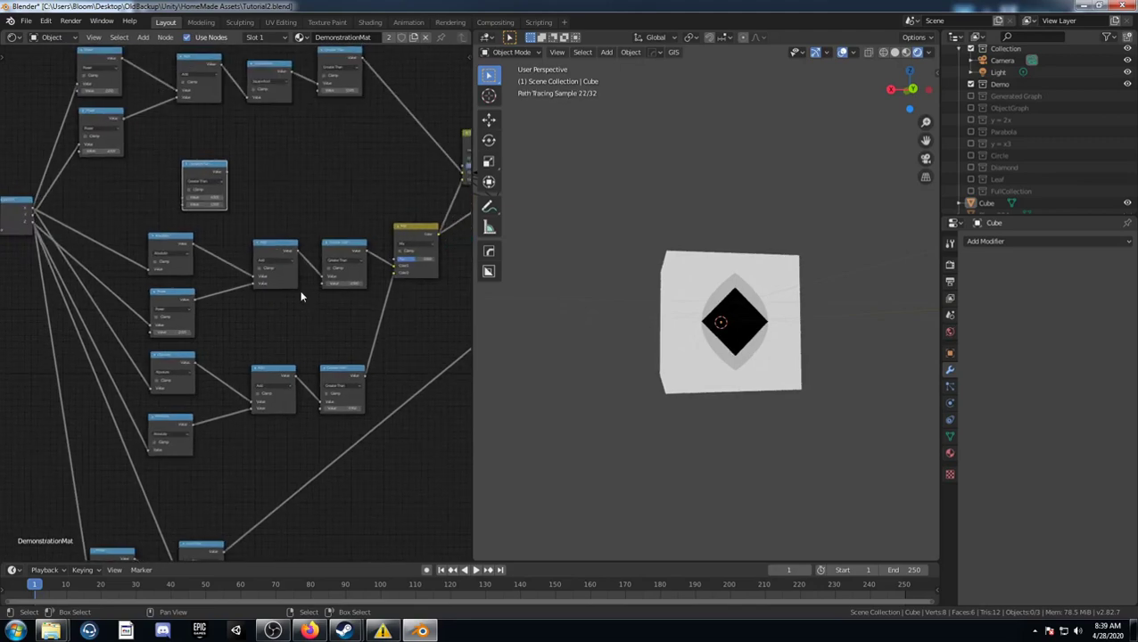
scroll(221, 221, up, 2)
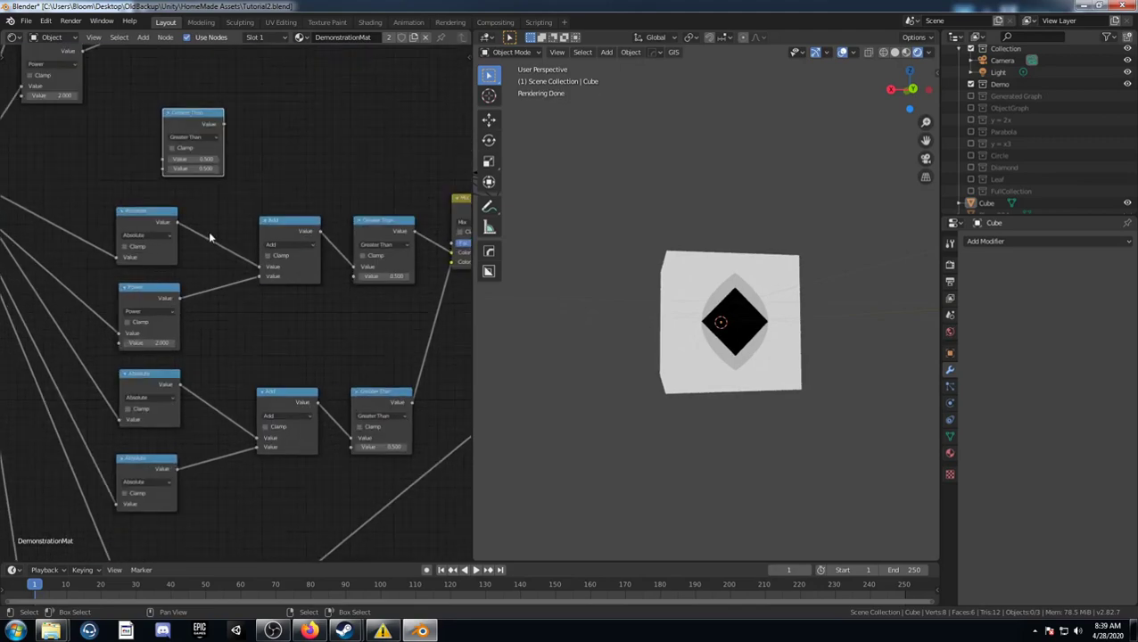
click(195, 181)
key(Return)
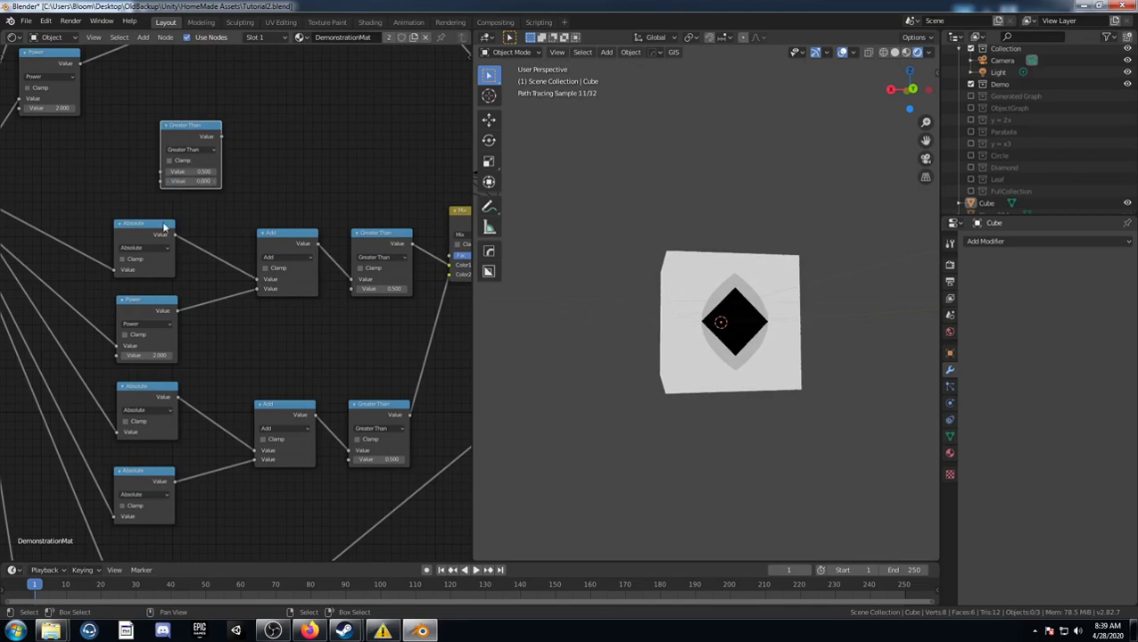
Step: Connect Separate XYZ's Y output to the new Greater Than's first value and its result to the Mix node's Fac
scroll(169, 259, down, 3)
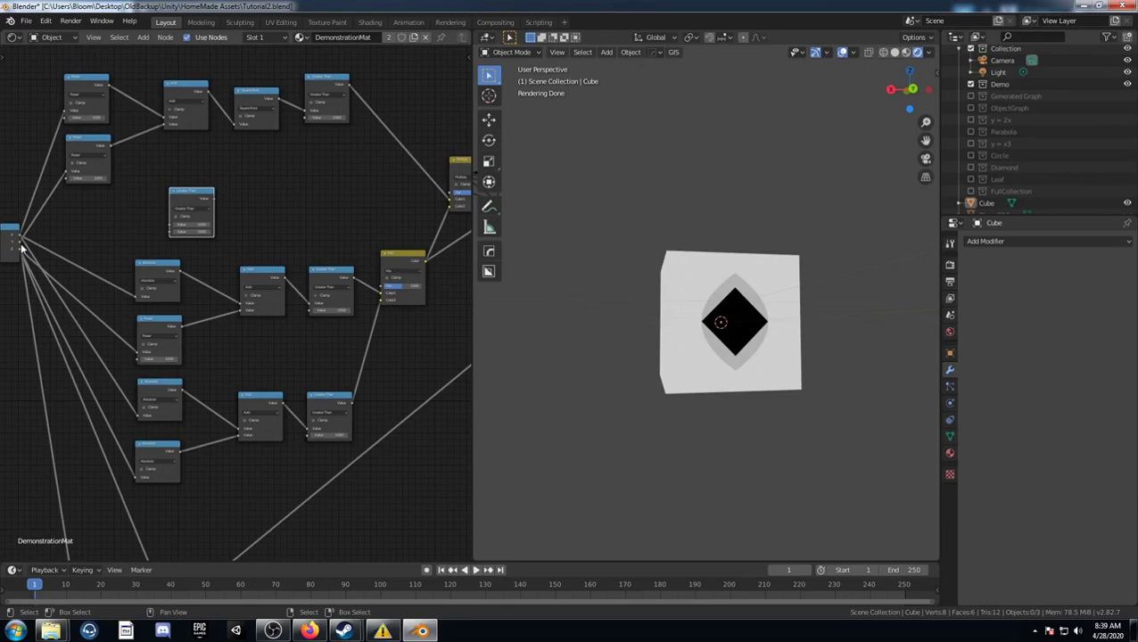
drag(21, 242, 171, 229)
middle_drag(370, 267, 307, 272)
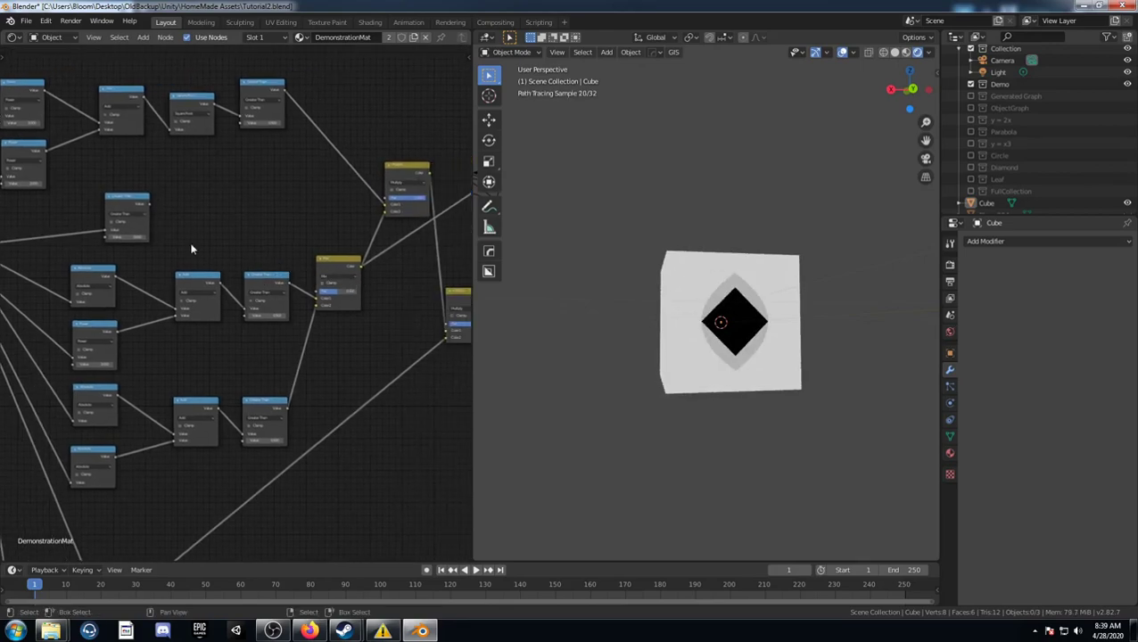
drag(149, 206, 318, 284)
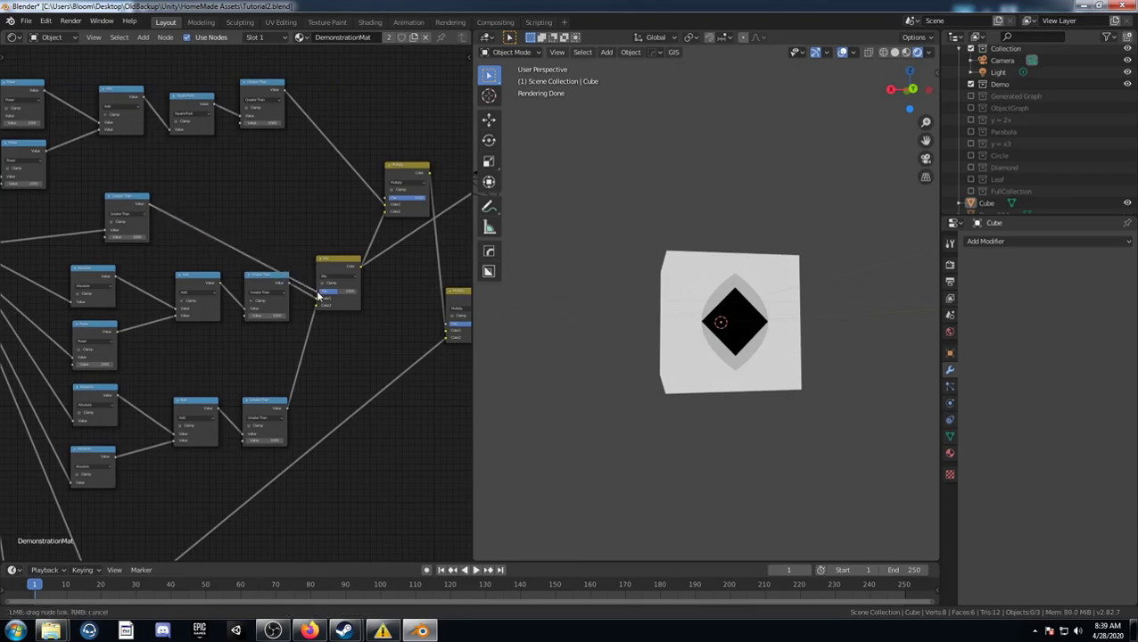
middle_drag(626, 317, 816, 326)
Step: Shift the new Greater Than node nearer the Mix node and preview its black and white split on the cube
middle_drag(122, 353, 131, 331)
drag(136, 178, 180, 166)
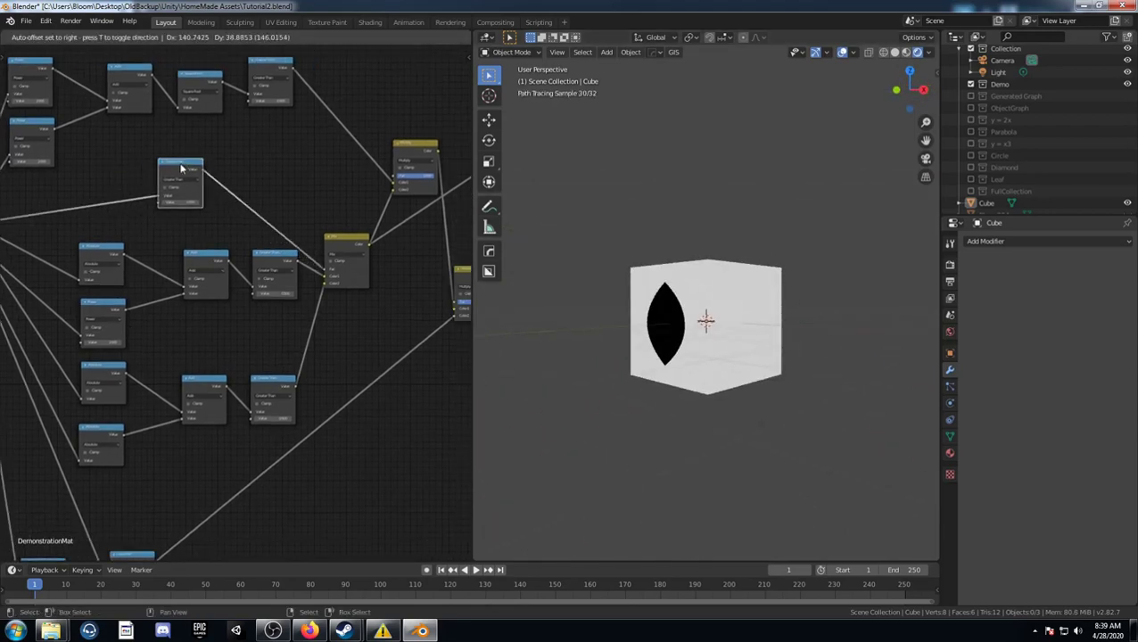
ctrl+shift+click(175, 167)
middle_drag(704, 306, 732, 329)
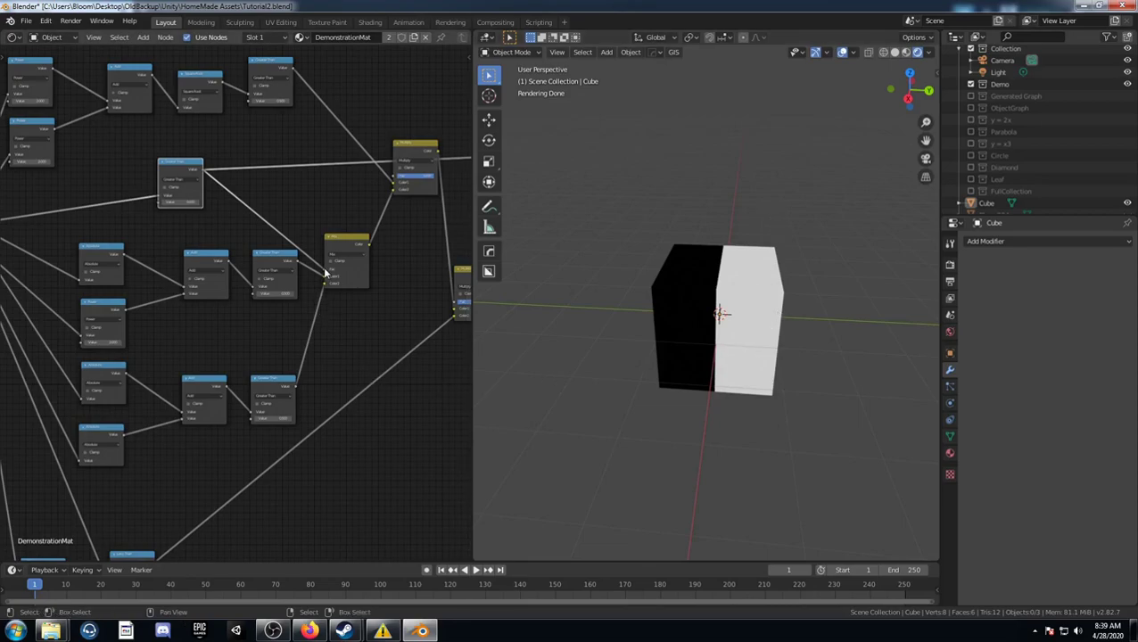
drag(179, 161, 206, 164)
scroll(323, 293, up, 1)
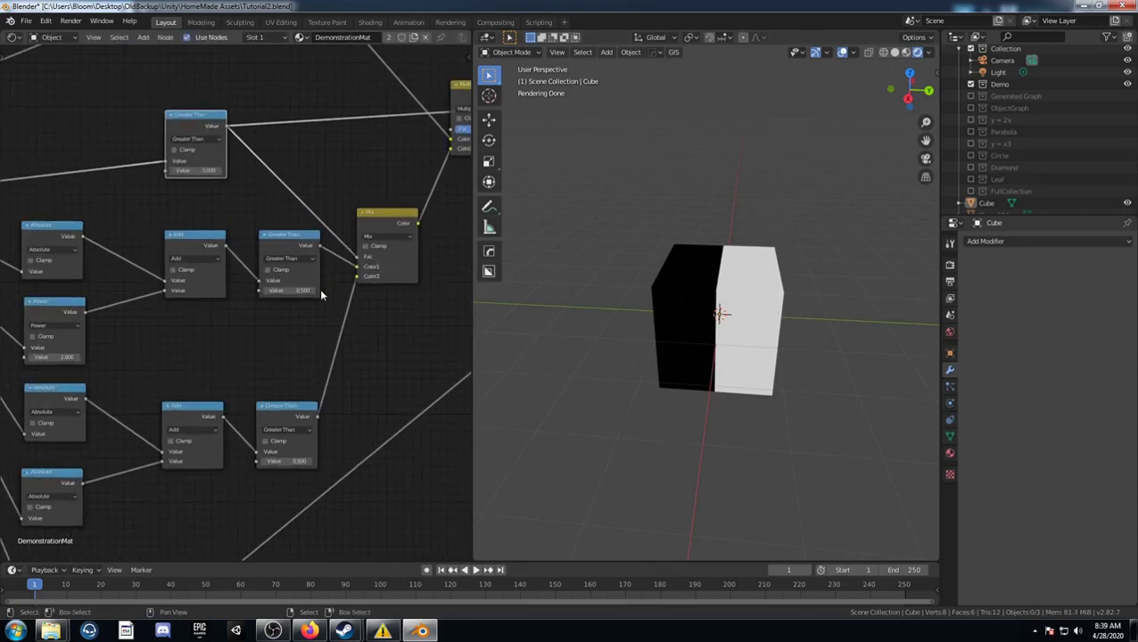
middle_drag(321, 290, 291, 293)
middle_drag(199, 320, 229, 290)
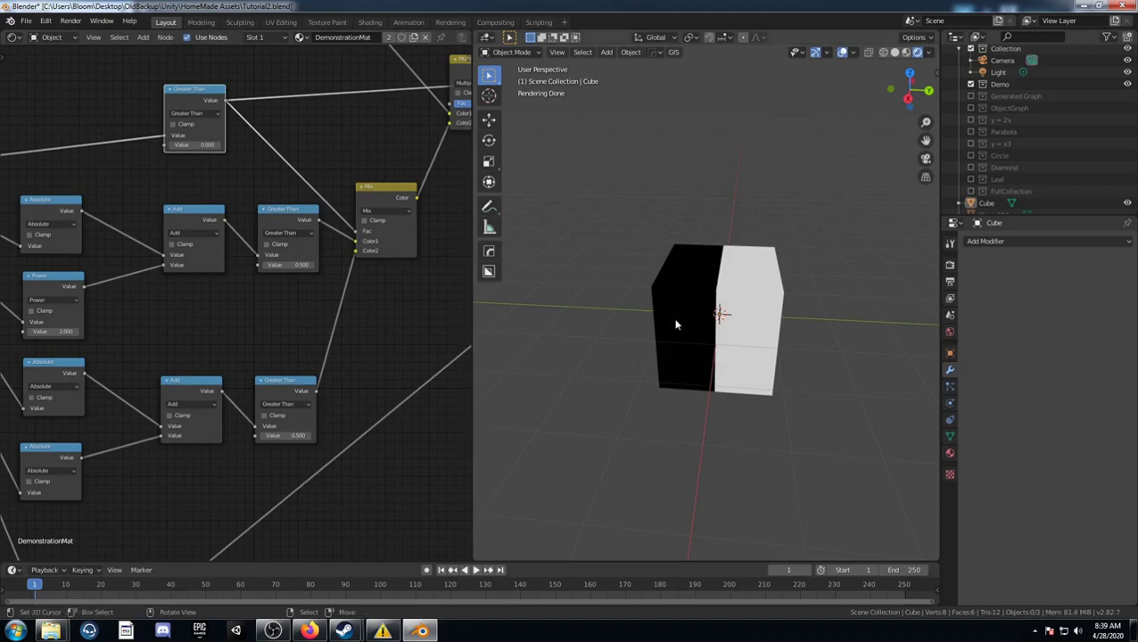
Step: Preview the Mix node's result on the cube and inspect its opposite faces
middle_drag(691, 318, 484, 303)
ctrl+shift+click(383, 205)
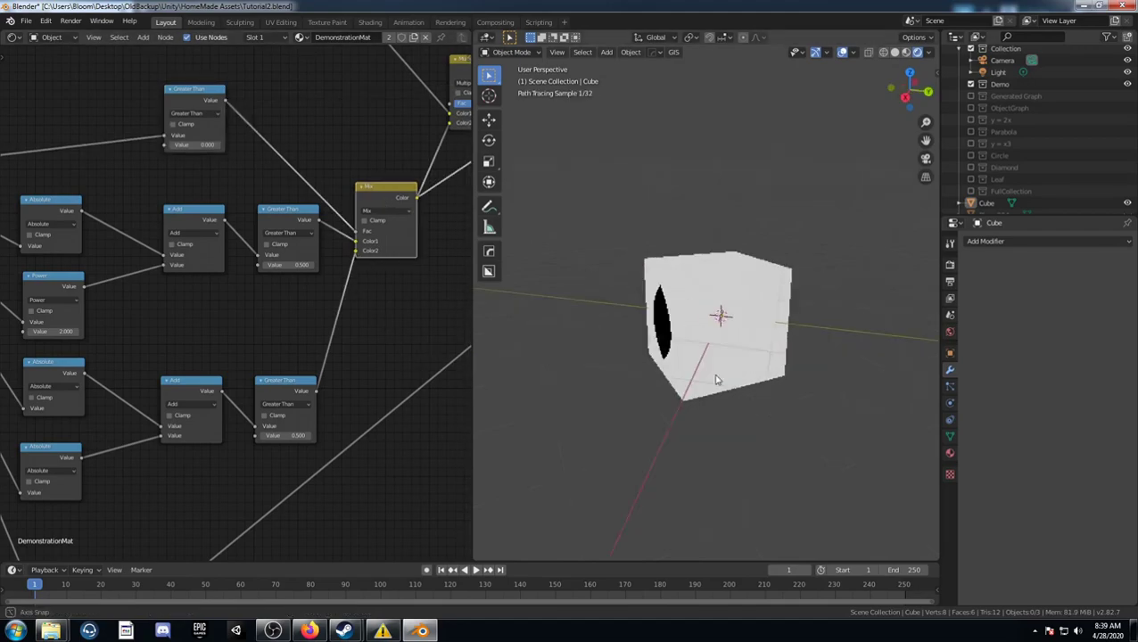
middle_drag(716, 380, 724, 374)
Step: Send the final Multiply node to the viewer output and inspect the combined shapes on all cube faces
scroll(724, 373, down, 3)
middle_drag(312, 315, 205, 317)
scroll(305, 321, down, 4)
middle_drag(403, 320, 301, 303)
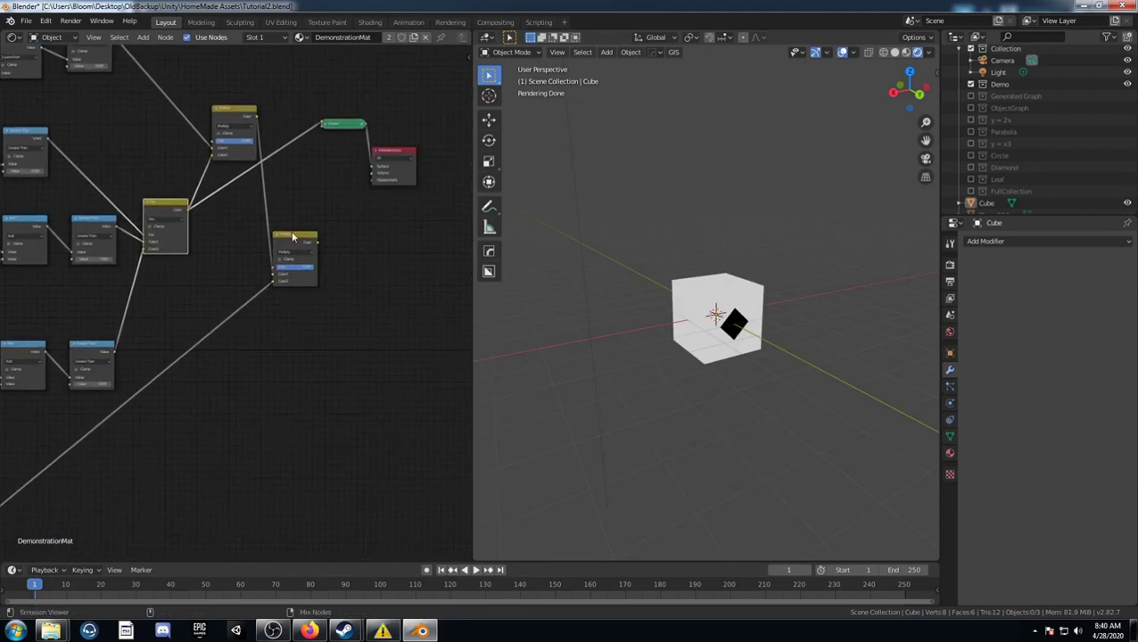
ctrl+shift+click(295, 236)
middle_drag(640, 346, 637, 292)
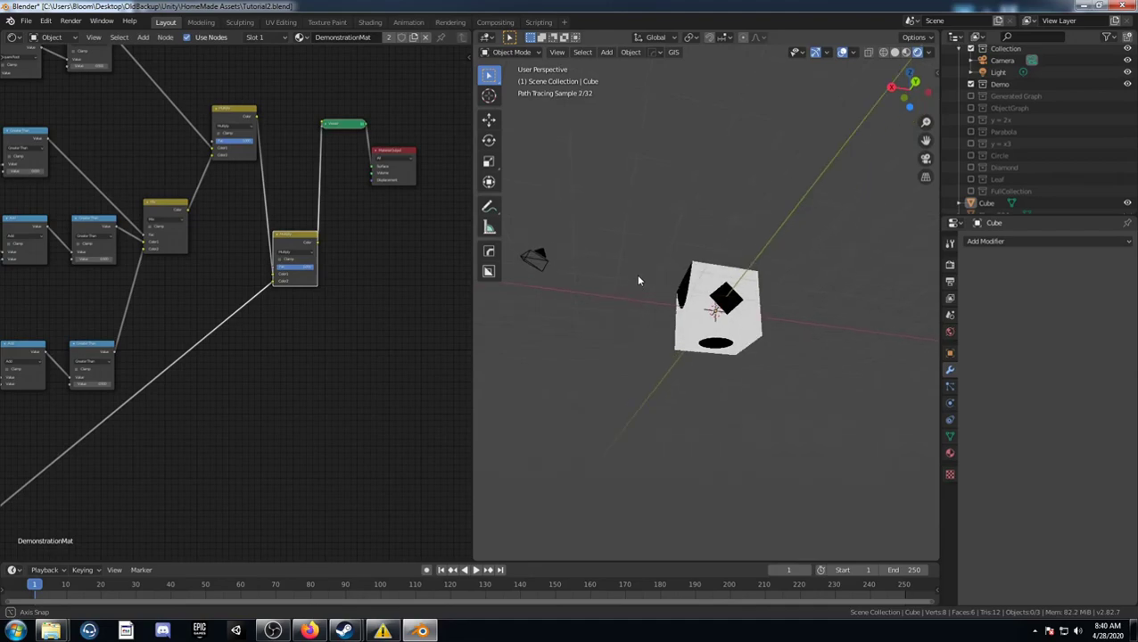
scroll(124, 374, down, 2)
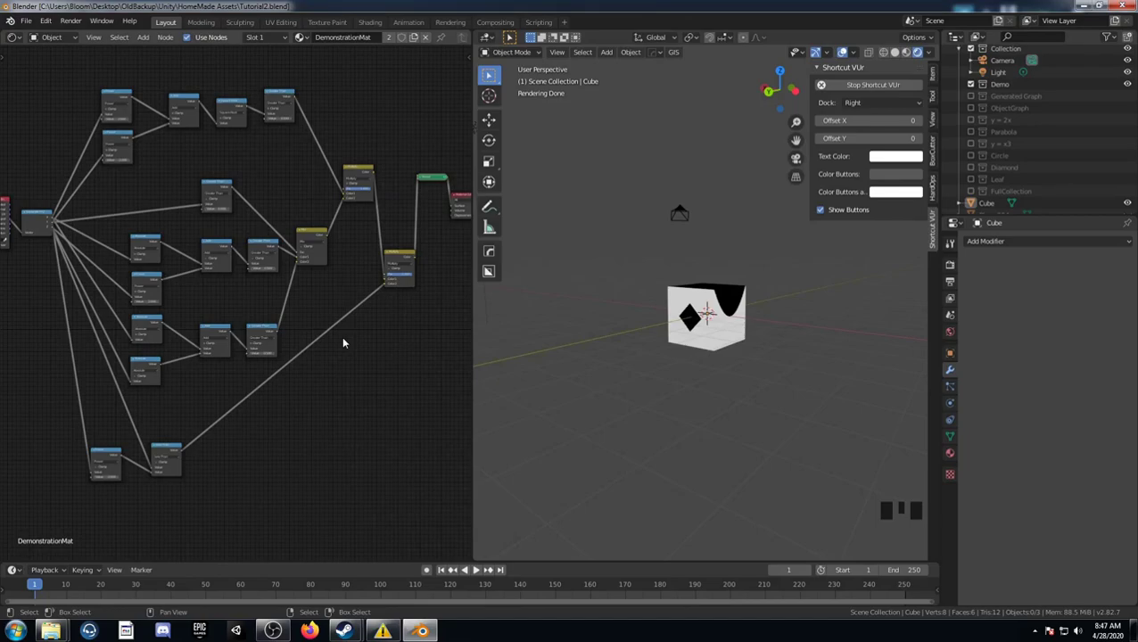
Step: Group the circle's two Power, Add, Square Root and Greater Than nodes in a frame and move it upward
scroll(341, 336, up, 1)
middle_drag(292, 367, 278, 391)
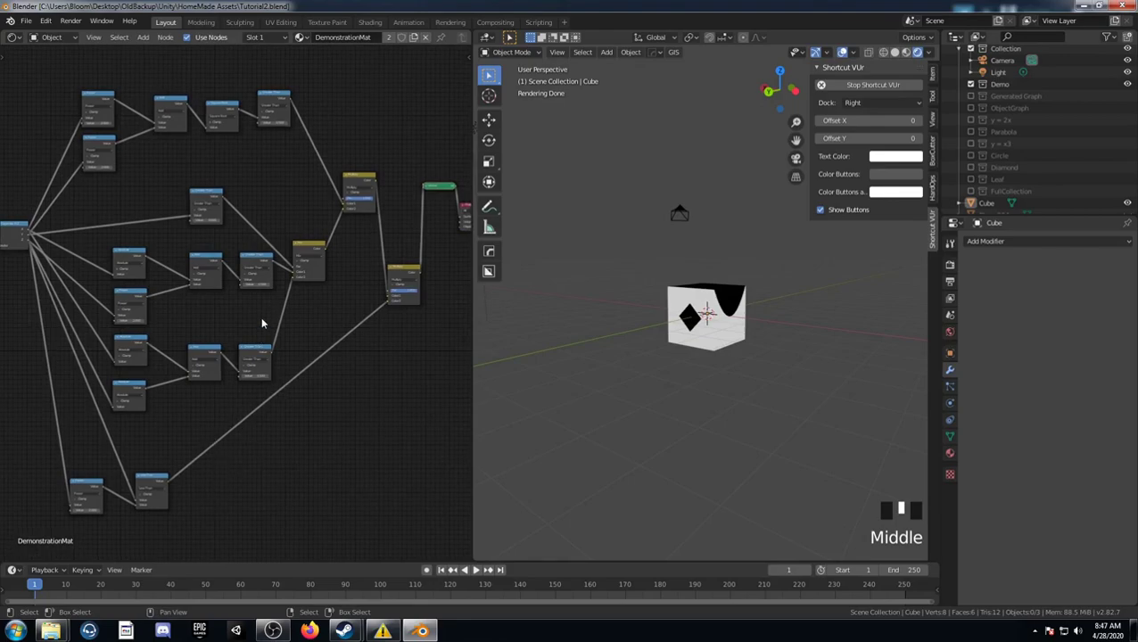
middle_drag(262, 324, 249, 369)
drag(36, 111, 308, 210)
middle_drag(250, 212, 242, 228)
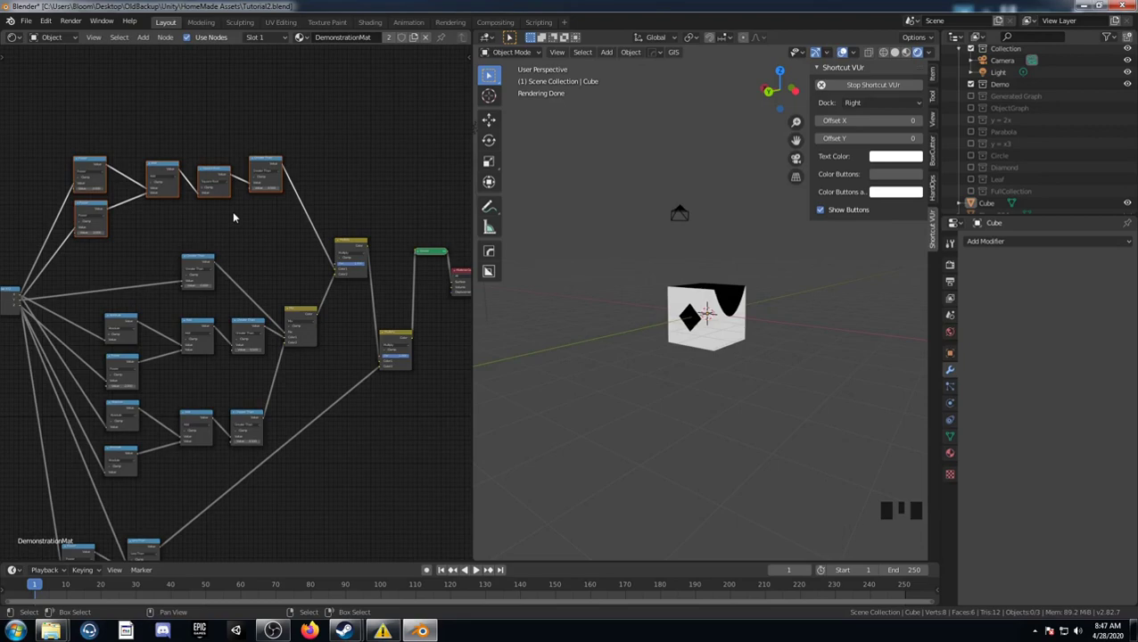
key(ctrl+j)
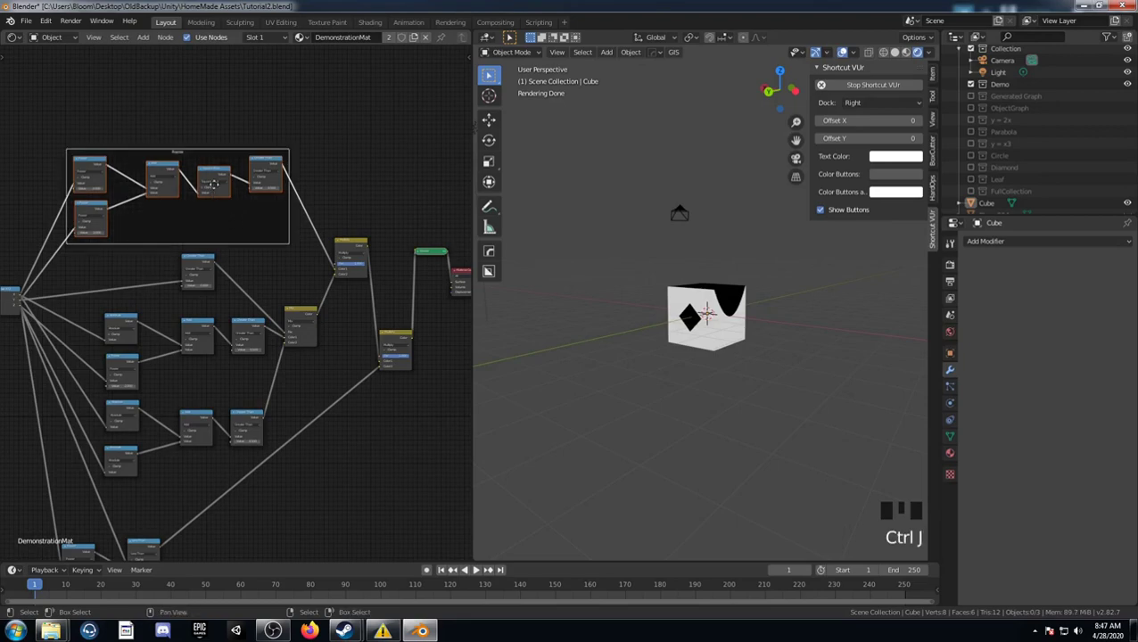
key(g)
click(218, 150)
Step: Label the new frame around the Square Root node chain "Circle"
scroll(223, 178, up, 1)
mouse_move(227, 201)
middle_down()
mouse_move(255, 260)
mouse_move(217, 206)
middle_up()
scroll(243, 247, up, 3)
scroll(214, 196, up, 1)
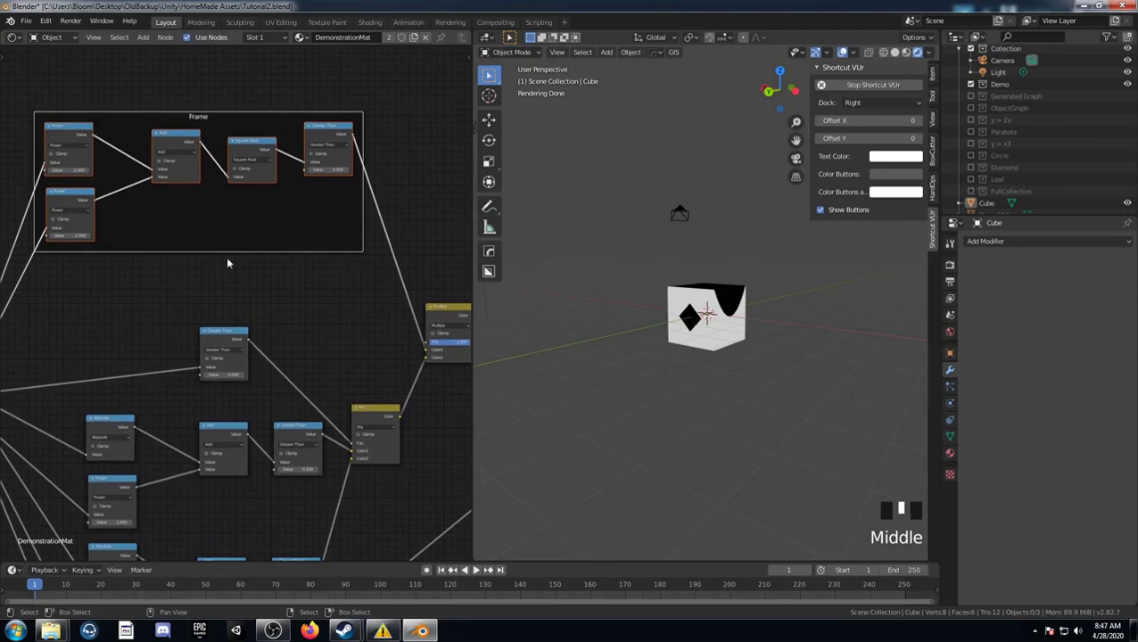
key(n)
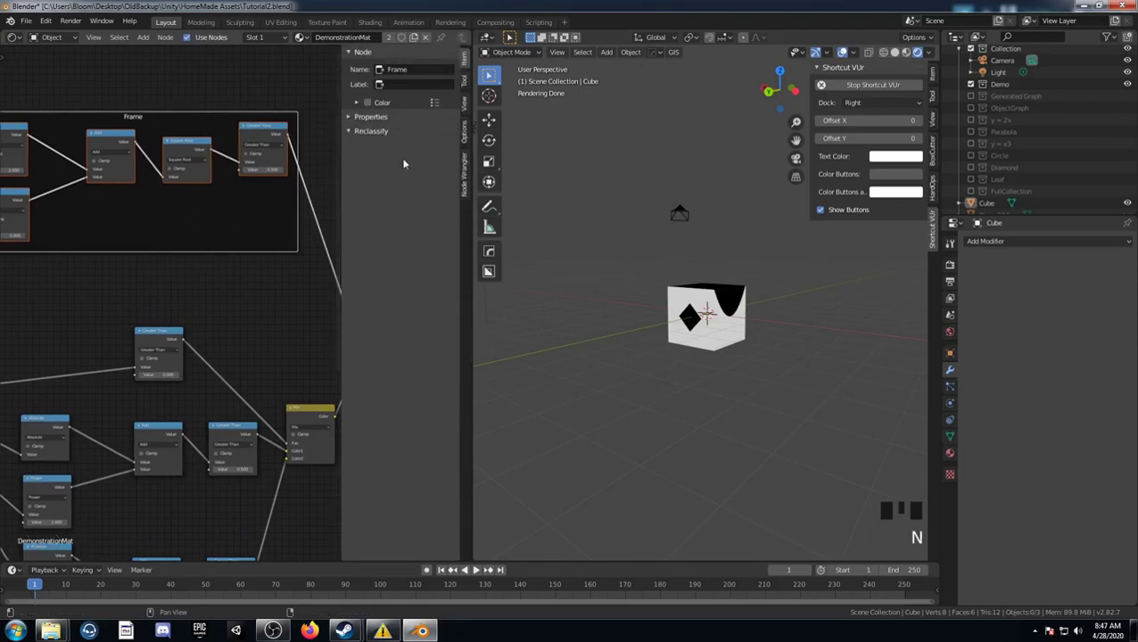
click(406, 85)
text(Col)
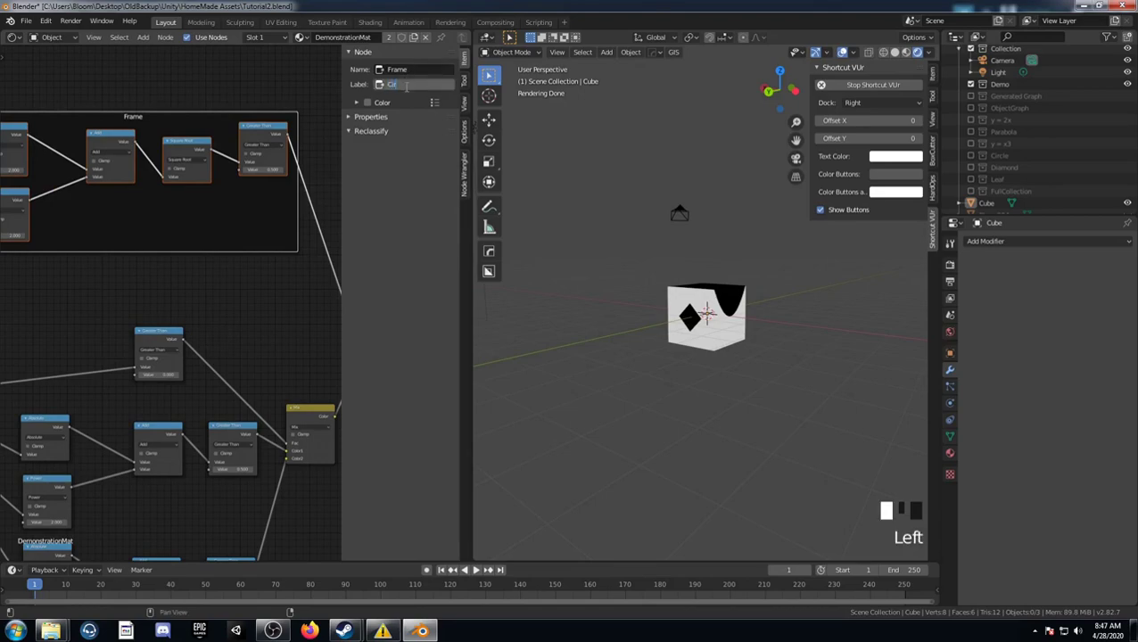
text(cle)
key(Return)
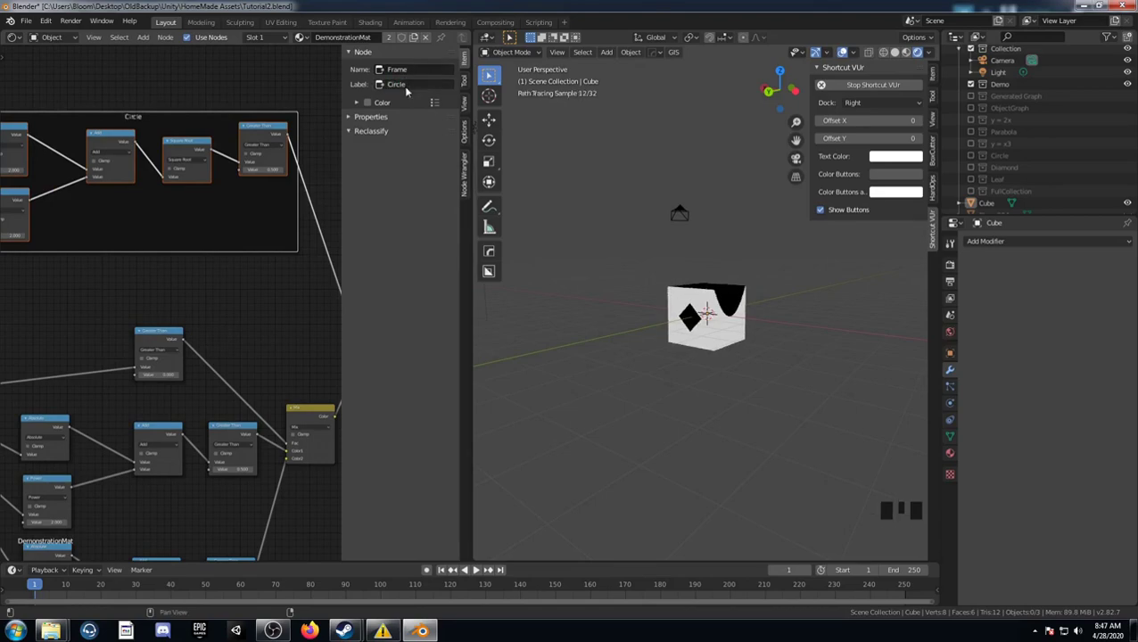
Step: Check the circle on the cube's underside and move the Circle frame farther above the other nodes
middle_drag(179, 258, 217, 279)
middle_drag(624, 268, 641, 250)
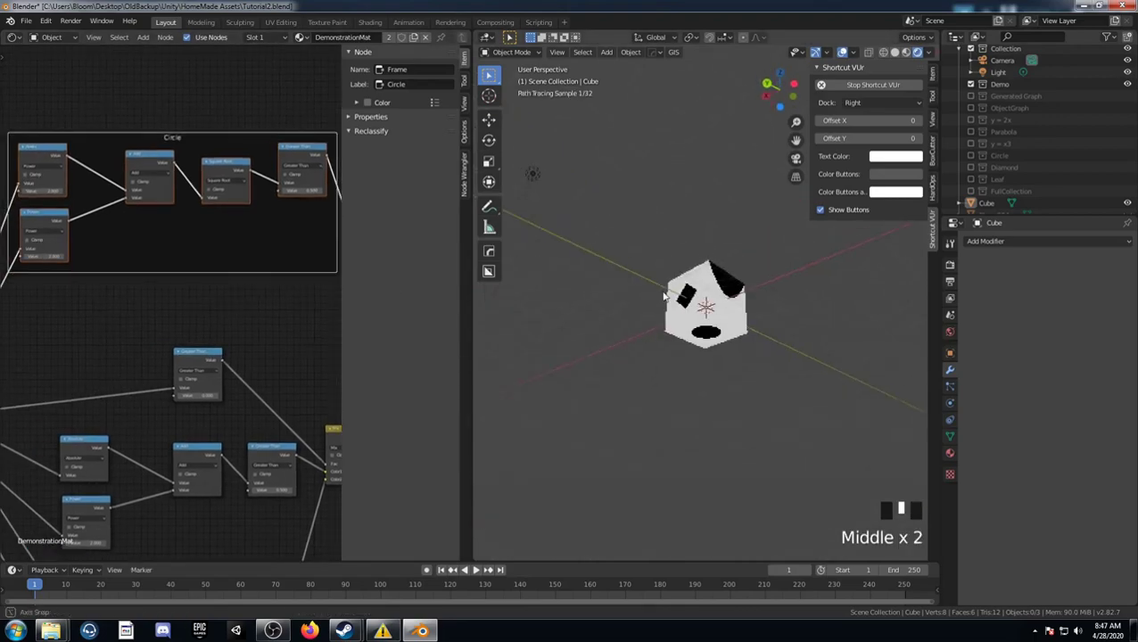
scroll(129, 365, down, 4)
middle_drag(130, 365, 142, 336)
right_click(125, 239)
scroll(132, 294, down, 4)
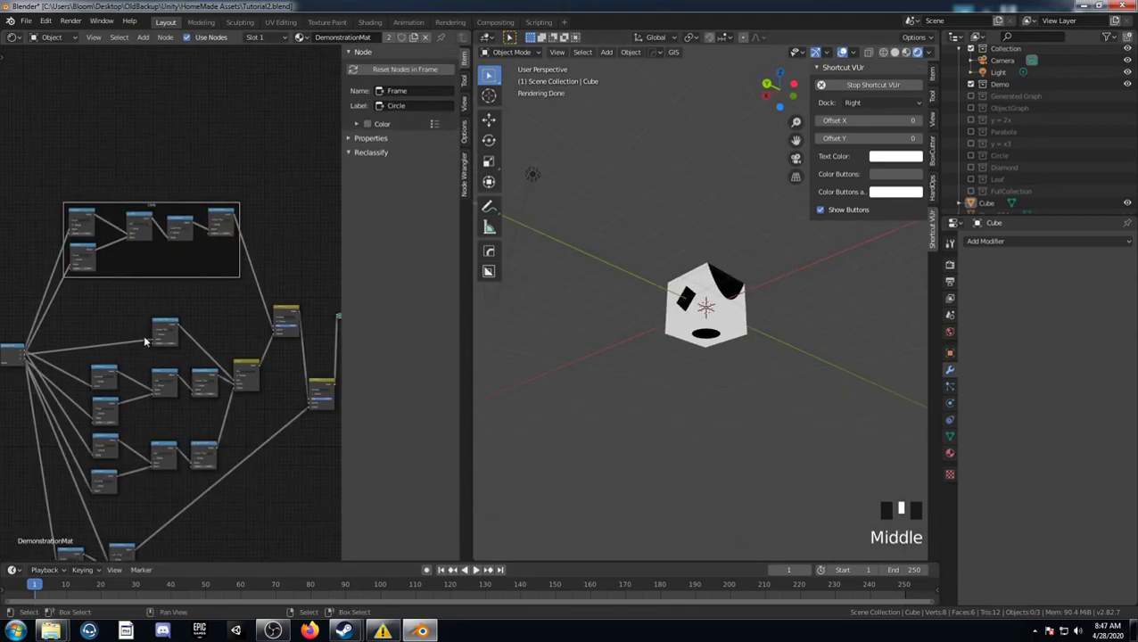
key(g)
click(133, 294)
Step: Add a reroute to each link from Separate XYZ to the Circle frame and place the reroutes below and left of it
shift+middle_drag(139, 379, 110, 222)
scroll(141, 259, up, 2)
middle_drag(141, 259, 135, 288)
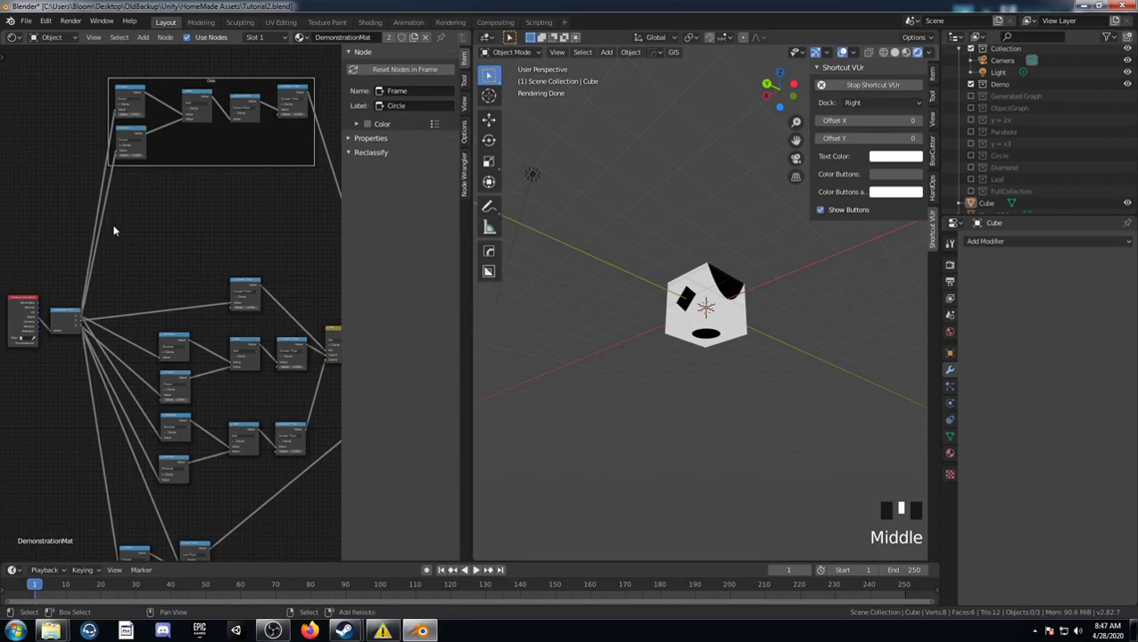
shift+right_drag(123, 237, 72, 206)
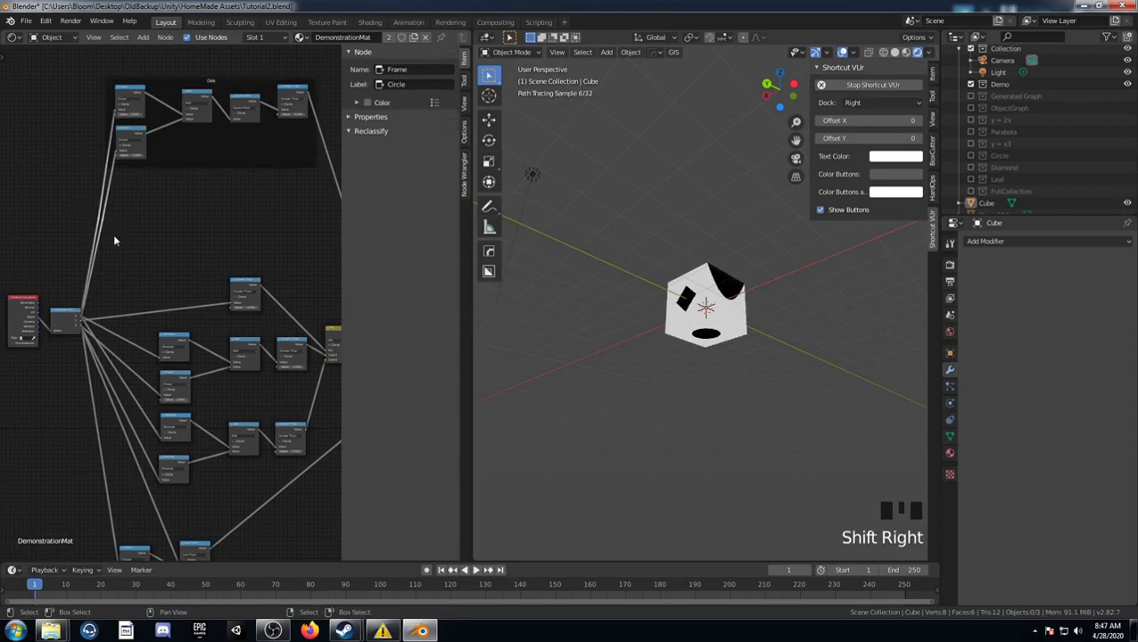
key(g)
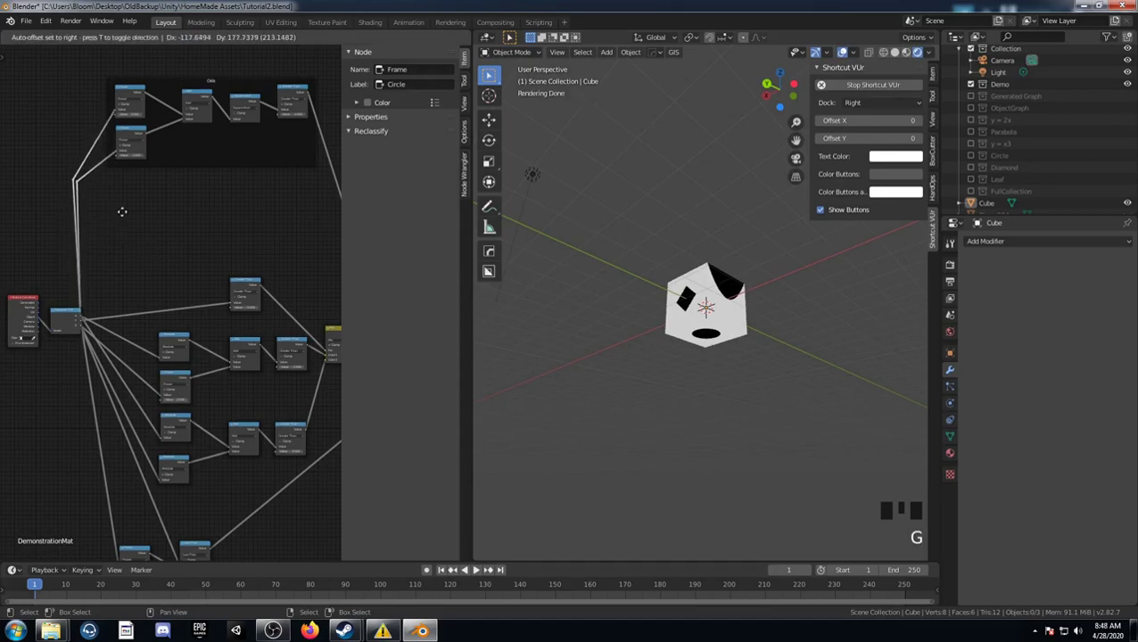
click(123, 216)
Step: Shift the Circle frame to the right and realign the reroutes on its two incoming links
shift+middle_drag(125, 218, 66, 249)
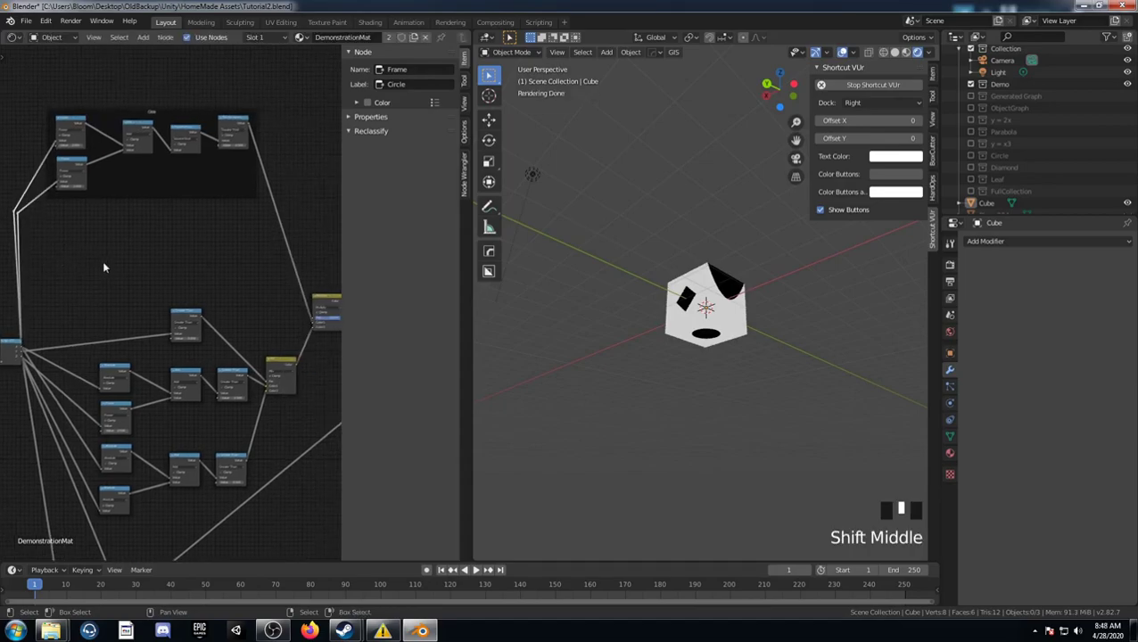
right_click(165, 191)
key(g)
click(200, 188)
drag(5, 195, 48, 228)
middle_drag(62, 226, 105, 229)
key(g)
click(116, 198)
Step: Group the parabola's Power and Less Than nodes at the bottom of the node tree in a frame
shift+middle_drag(200, 351, 156, 123)
scroll(204, 188, down, 1)
mouse_move(112, 381)
middle_down()
mouse_move(139, 383)
mouse_move(96, 384)
middle_up()
scroll(129, 392, up, 5)
drag(96, 384, 268, 278)
middle_drag(268, 278, 238, 367)
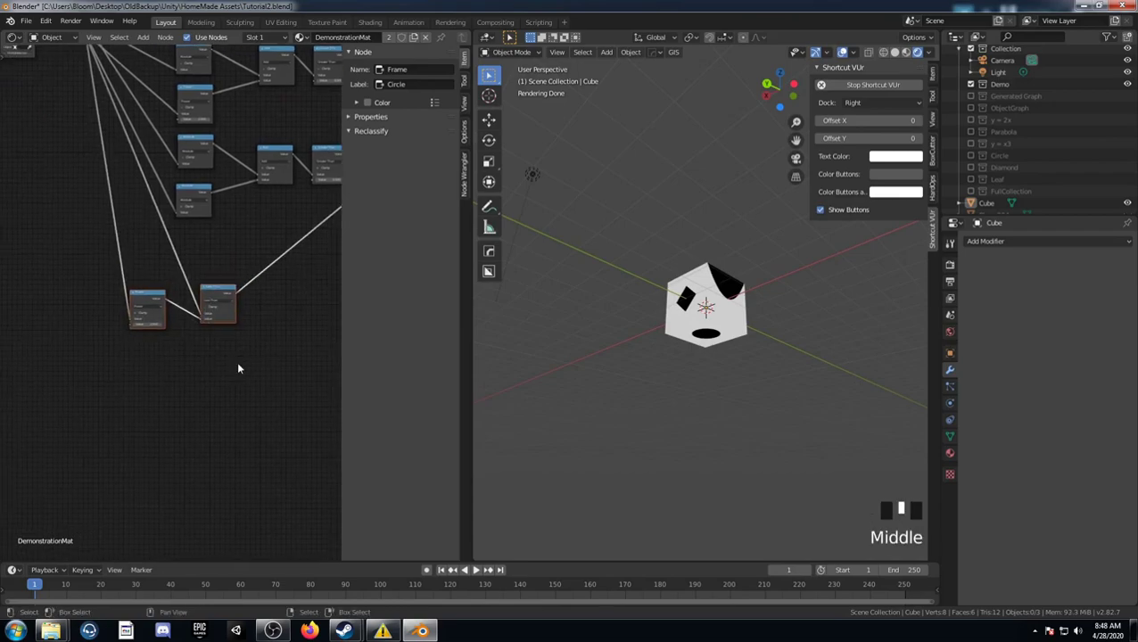
key(ctrl+j)
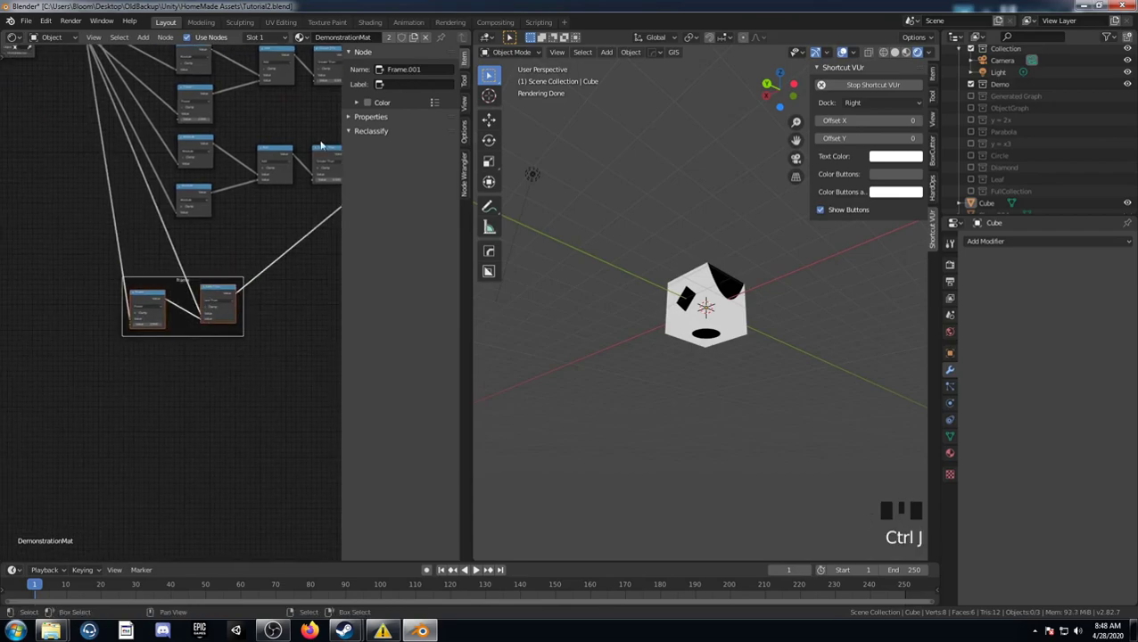
Step: Label the frame around the Power and Less Than nodes "Parabola"
click(414, 83)
text(Parab)
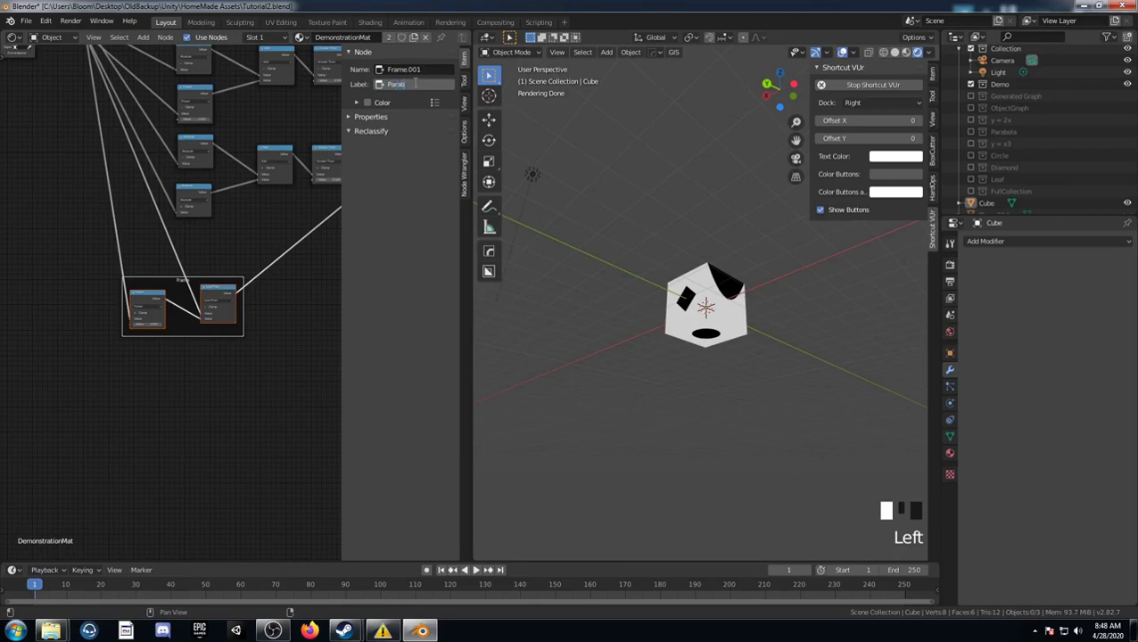
text(olo)
key(BackSpace)
text(a)
key(Return)
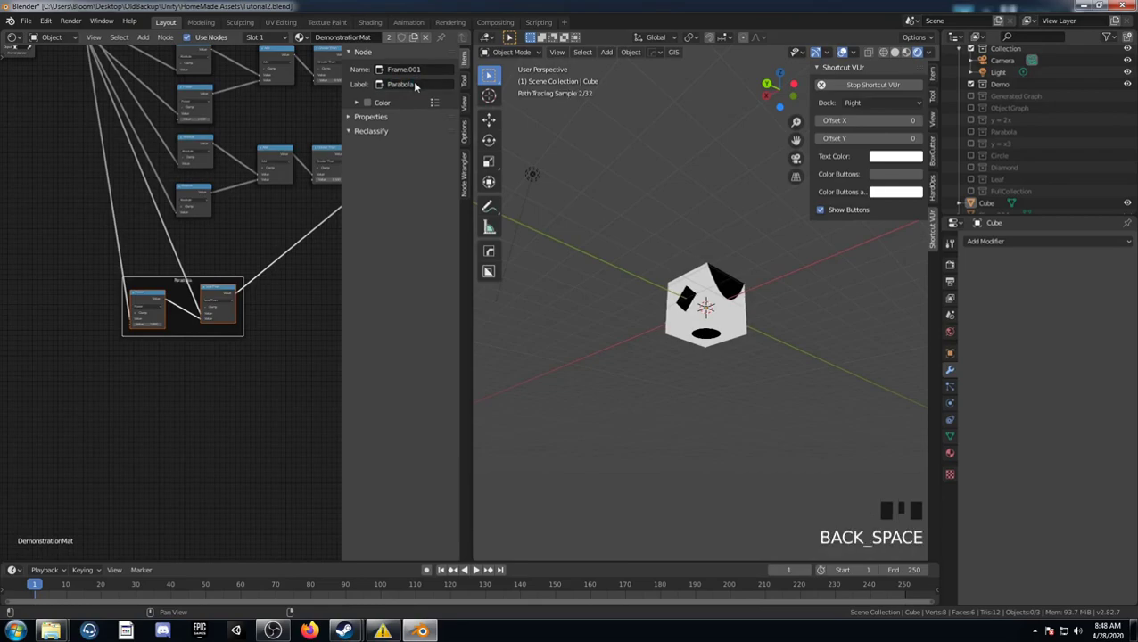
Step: Add reroutes to the two links entering the Parabola frame and arrange them above and left of it
scroll(122, 223, down, 2)
middle_drag(121, 223, 112, 273)
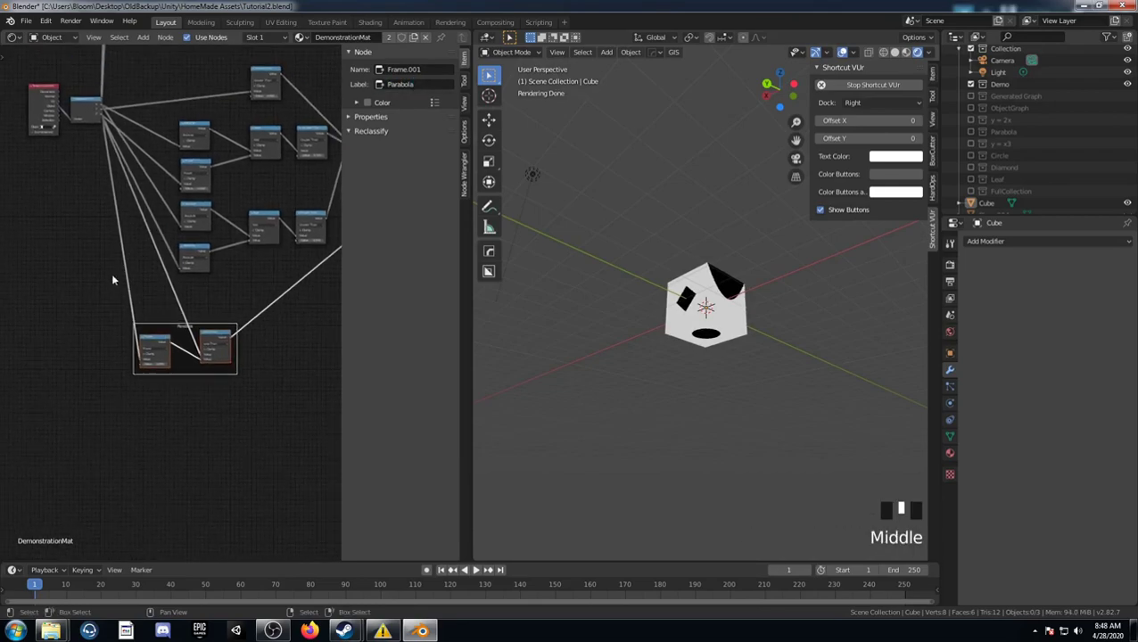
shift+right_drag(108, 268, 163, 256)
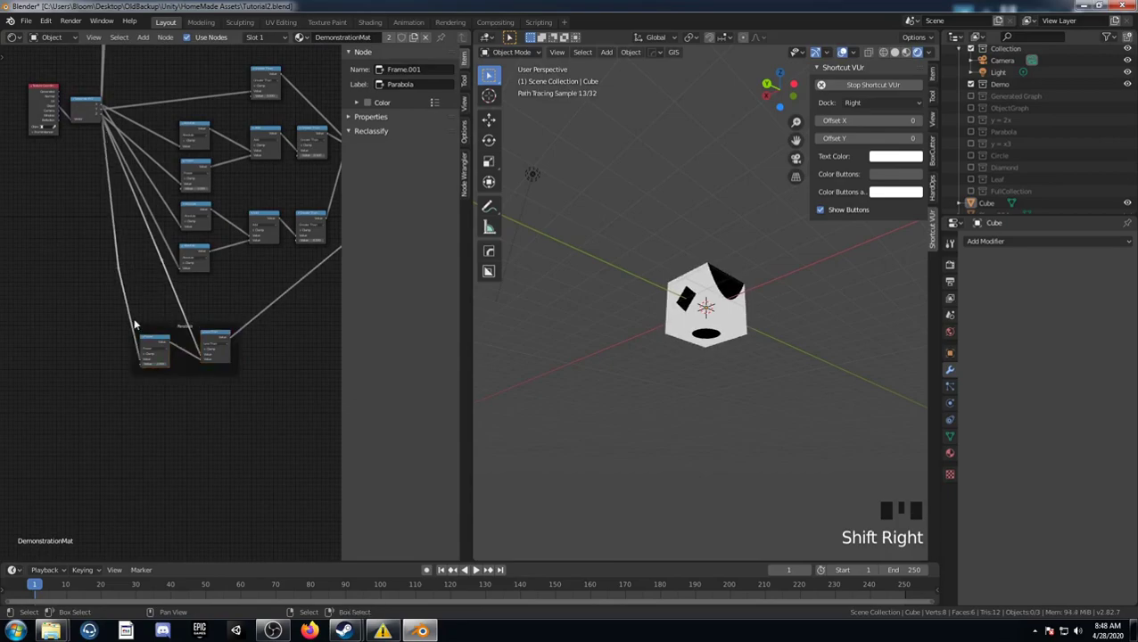
key(g)
click(114, 336)
right_click(132, 281)
key(g)
drag(118, 269, 168, 293)
key(g)
click(142, 299)
shift+middle_drag(142, 304, 93, 364)
Step: Group the diamond's two Absolute, Add and Greater Than nodes in a frame labelled "Diamond"
scroll(91, 367, down, 3)
drag(83, 362, 214, 312)
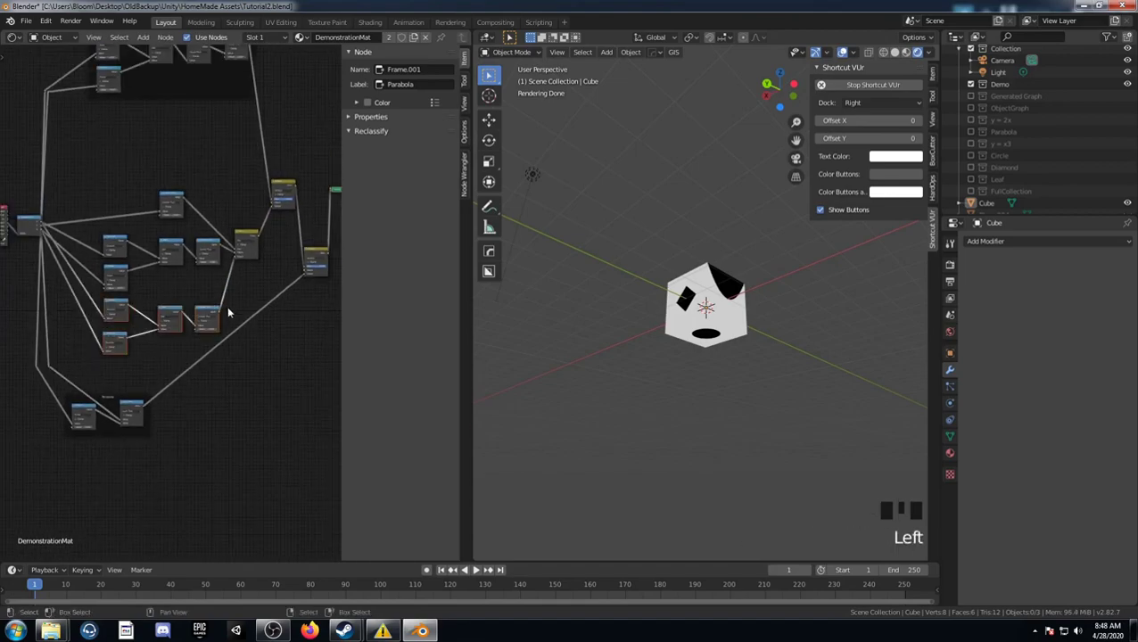
scroll(162, 369, up, 8)
middle_drag(155, 378, 153, 370)
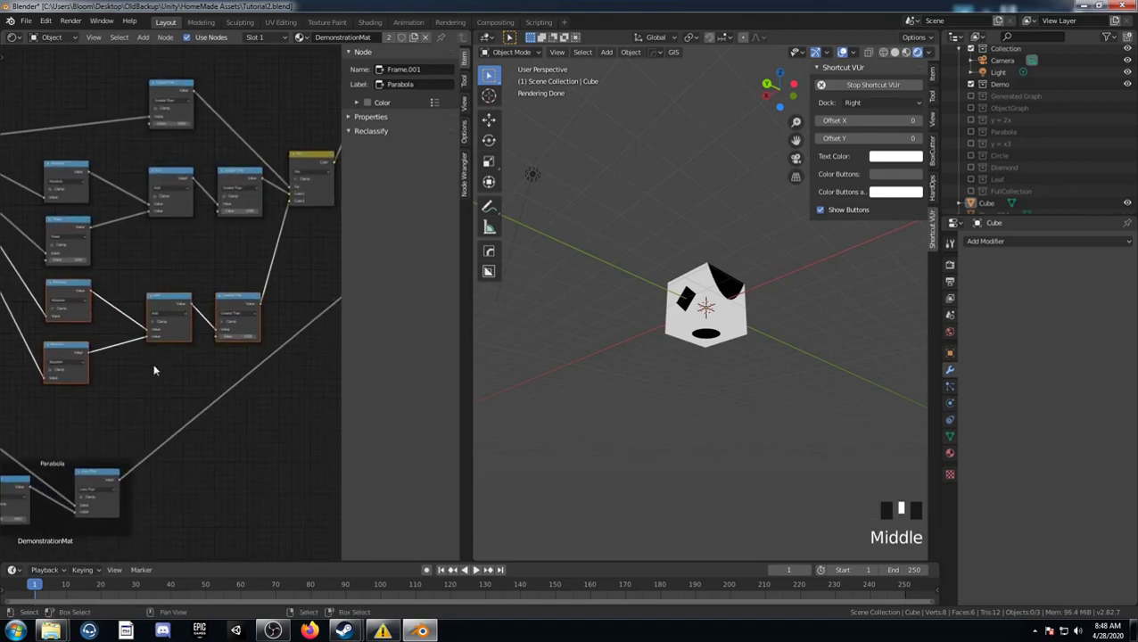
key(ctrl+j)
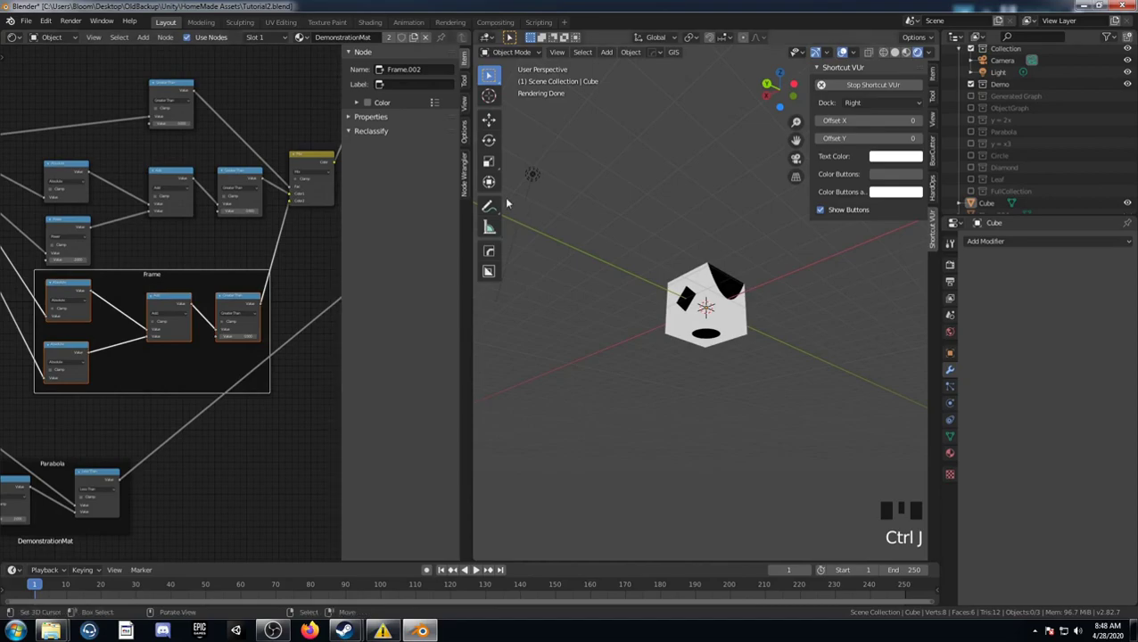
click(411, 84)
text(Diamond)
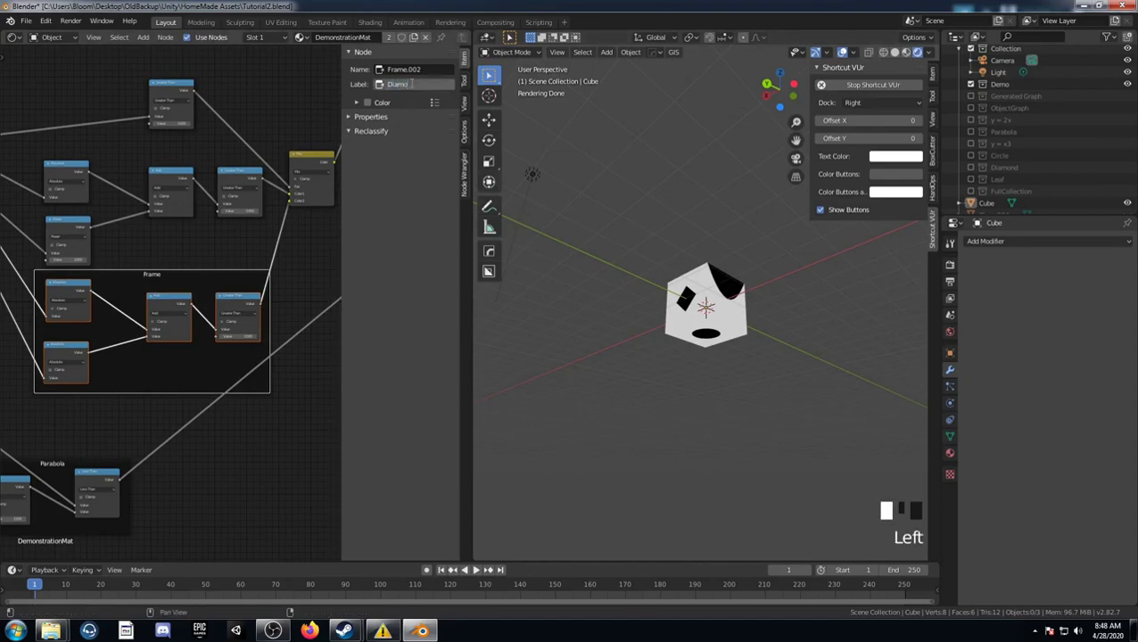
key(Return)
Step: Add reroutes to the two links entering the Diamond frame and shift them to the left of the frame
scroll(81, 332, down, 9)
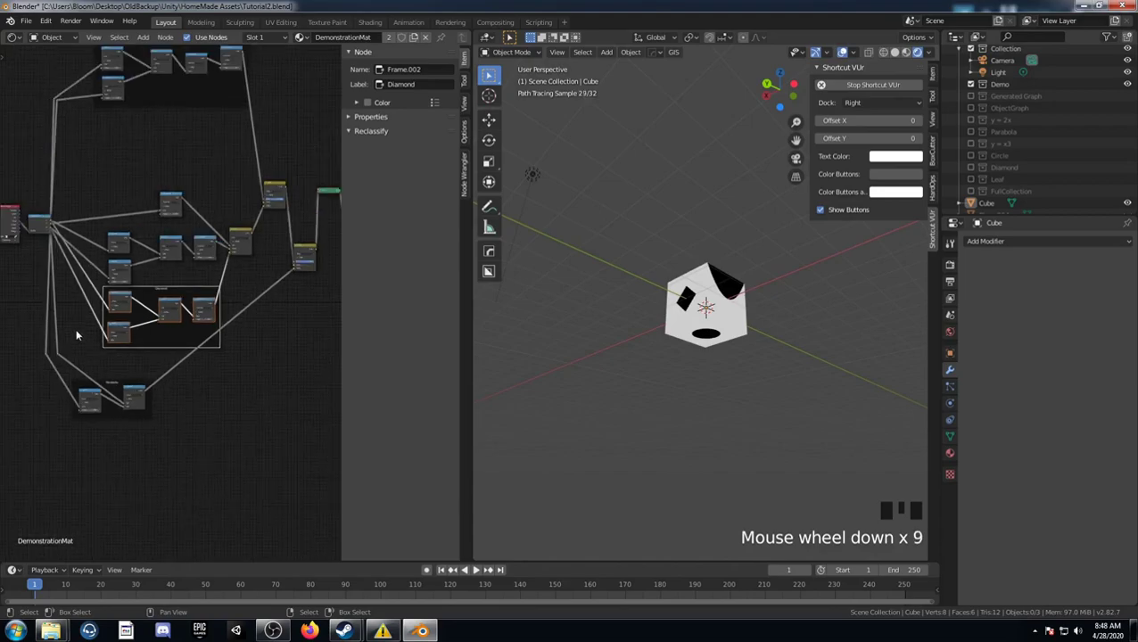
middle_drag(81, 333, 84, 313)
mouse_move(84, 313)
shift+right_down()
mouse_move(100, 294)
mouse_move(103, 340)
shift+right_up()
key(g)
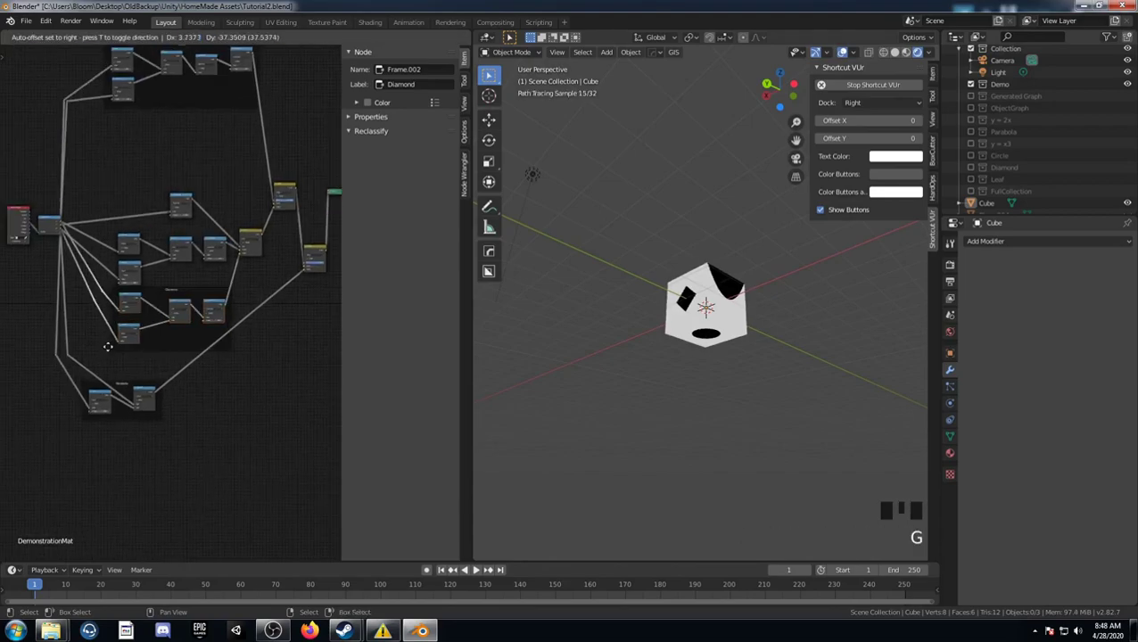
click(87, 356)
Step: Group the leaf's Absolute, Power, Add and Greater Than nodes in a frame labelled "Leaf"
middle_drag(118, 377, 85, 425)
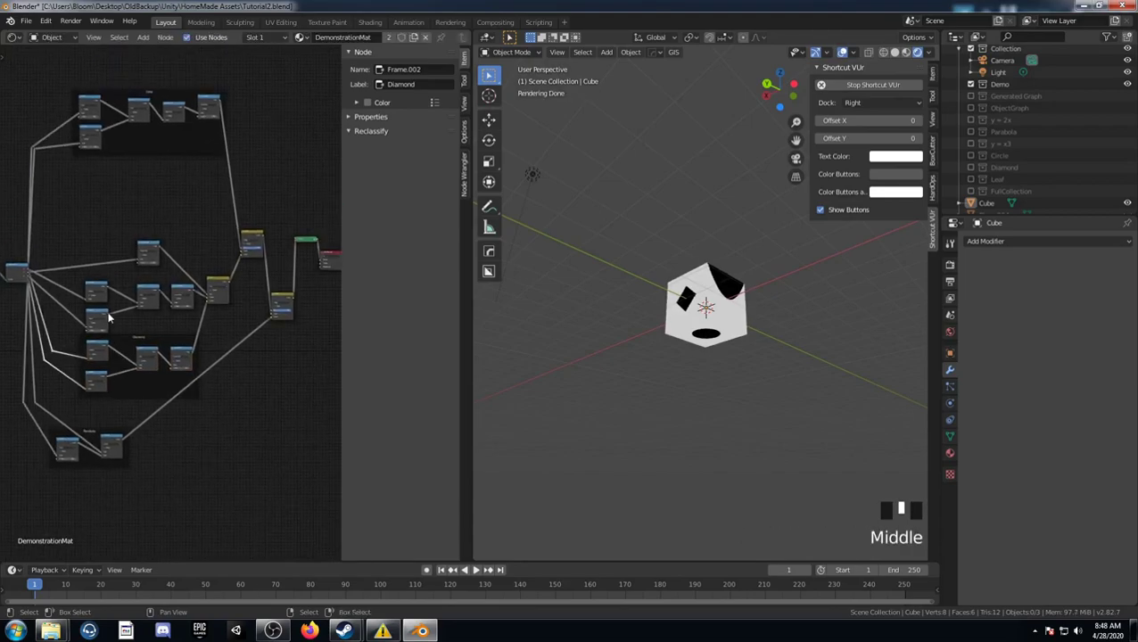
right_click(91, 320)
shift+right_click(96, 291)
shift+right_click(154, 294)
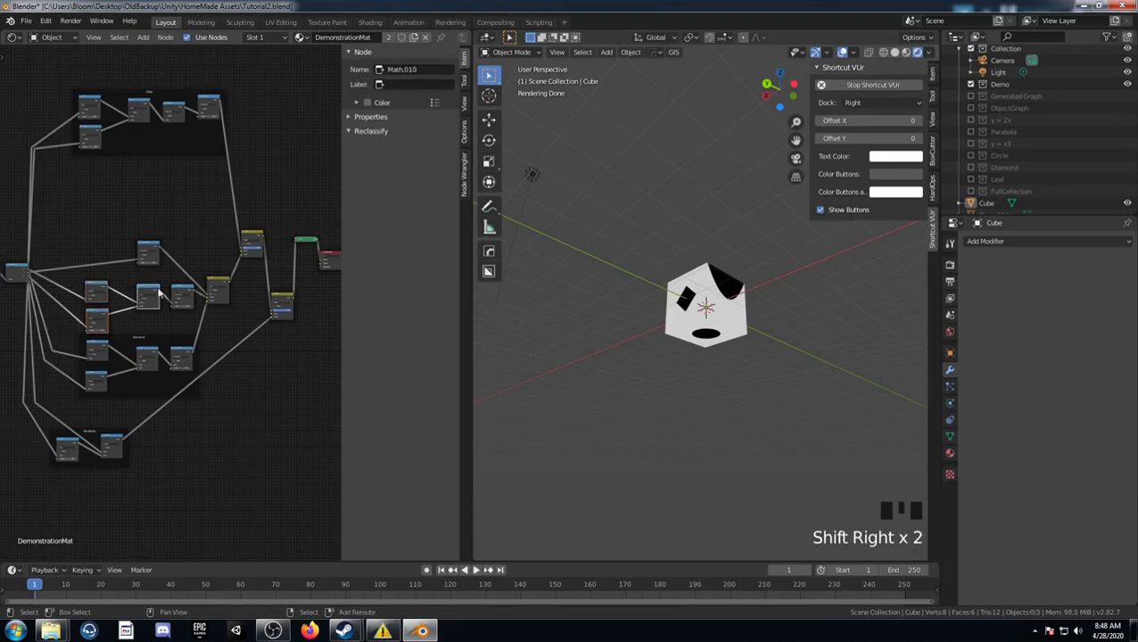
key(ctrl+j)
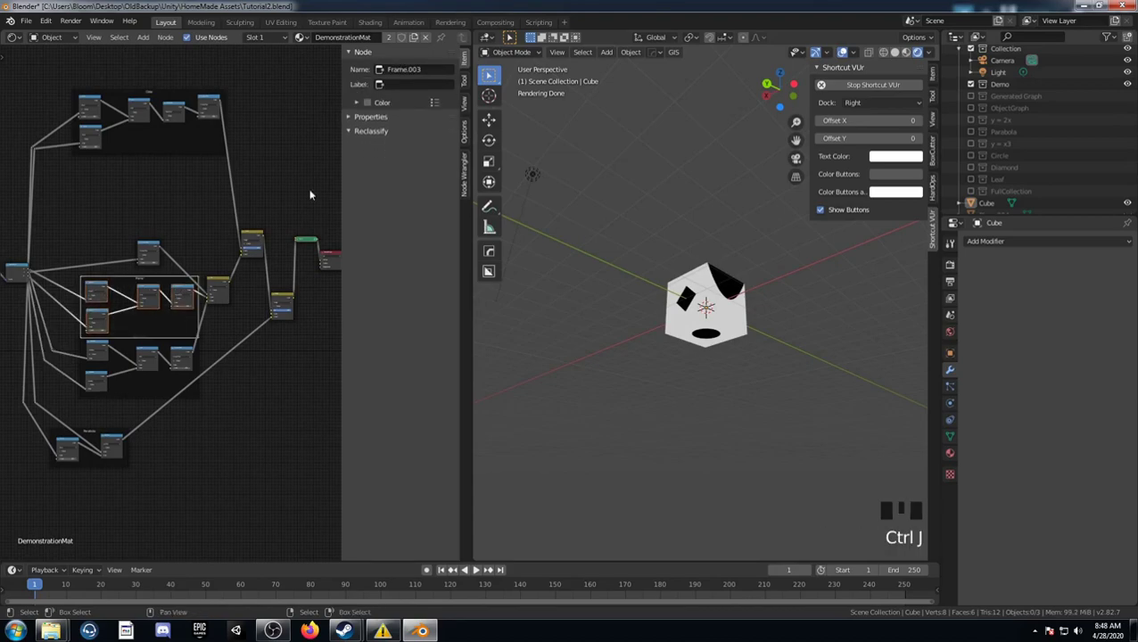
click(410, 84)
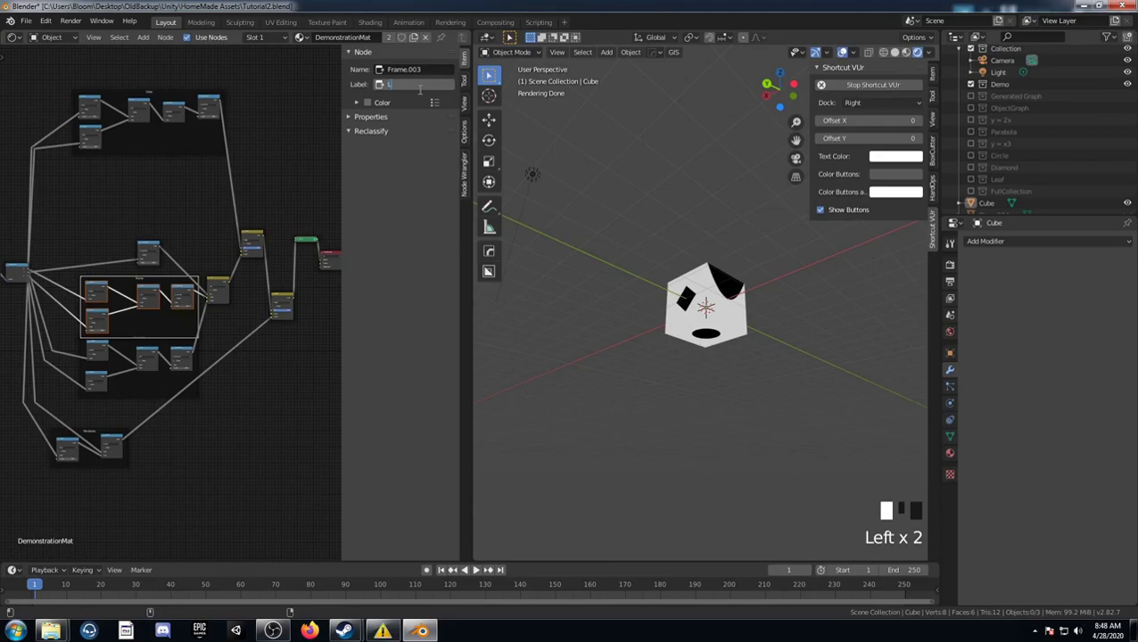
text(Leaf)
key(Return)
Step: Add reroutes to the two links entering the Leaf frame and position them beside the frame
scroll(91, 297, up, 4)
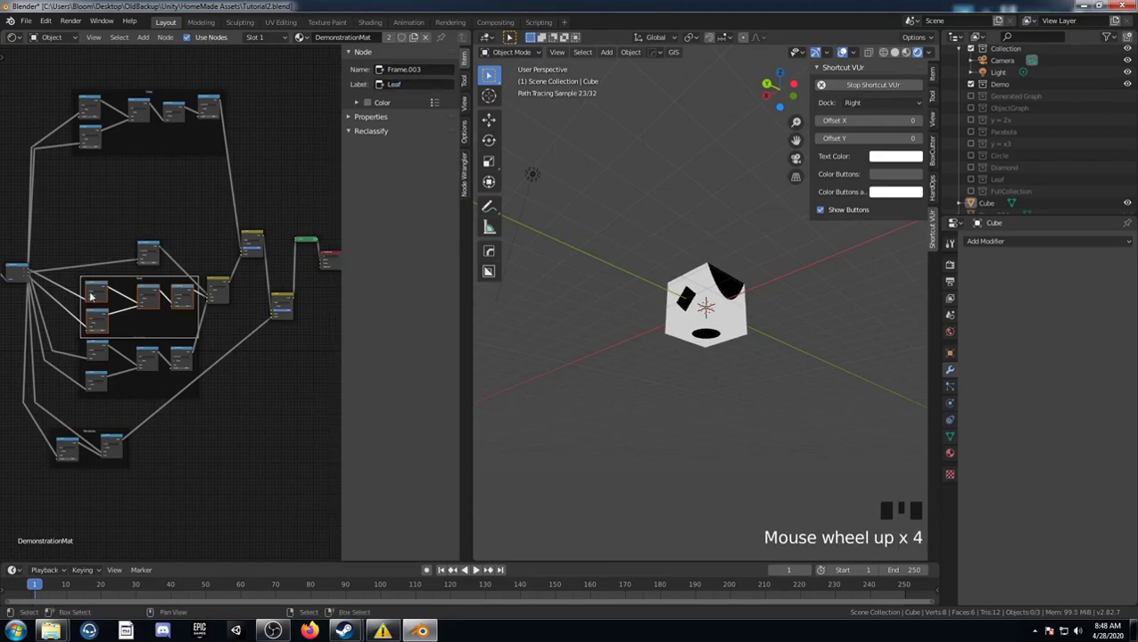
shift+right_drag(53, 317, 72, 275)
key(g)
click(65, 333)
Step: Space out the Parabola, Diamond and Leaf frames by moving each one farther down the node tree
scroll(65, 342, down, 4)
middle_drag(93, 400, 111, 327)
right_click(125, 348)
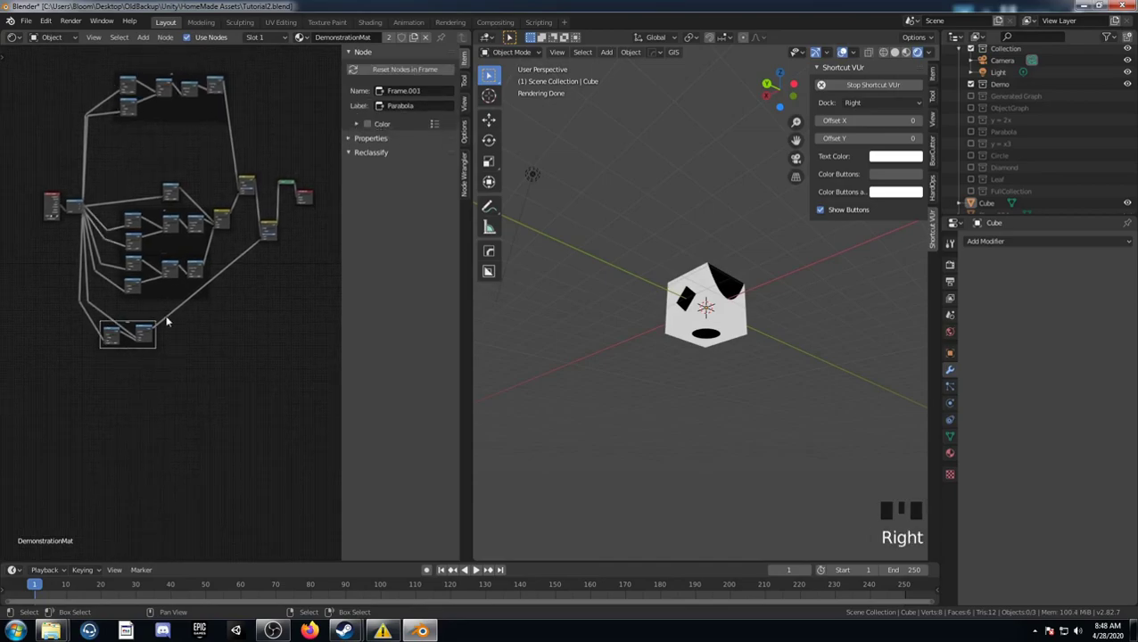
key(g)
click(179, 457)
right_click(169, 294)
key(g)
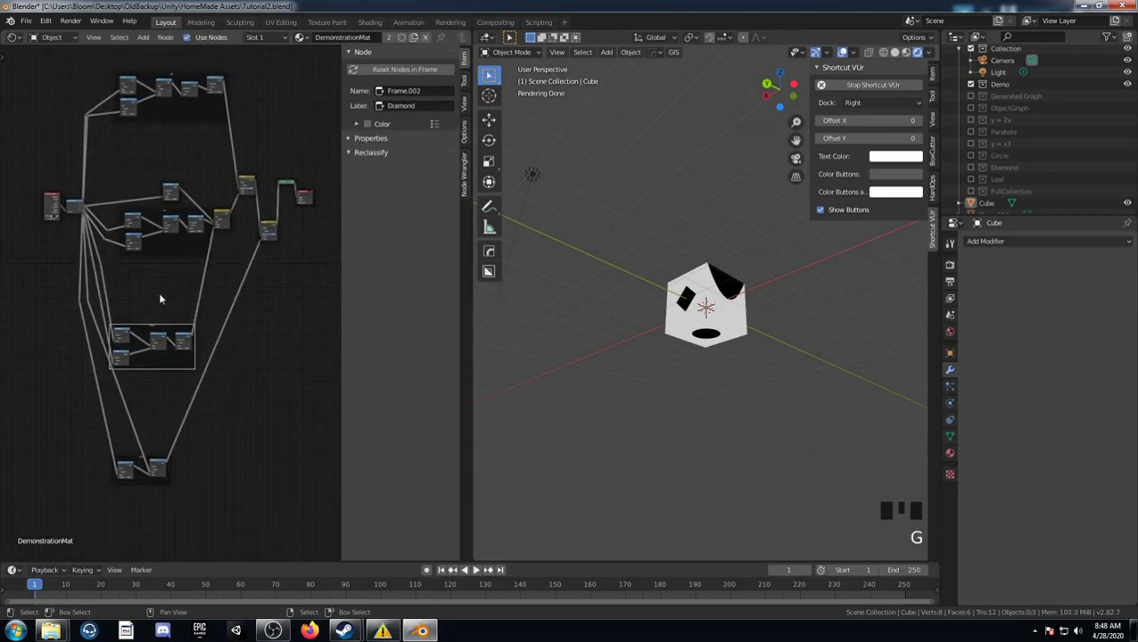
click(157, 232)
Step: Move the unframed Greater Than mask node up and closer to the Separate XYZ node
right_click(168, 187)
key(g)
click(140, 178)
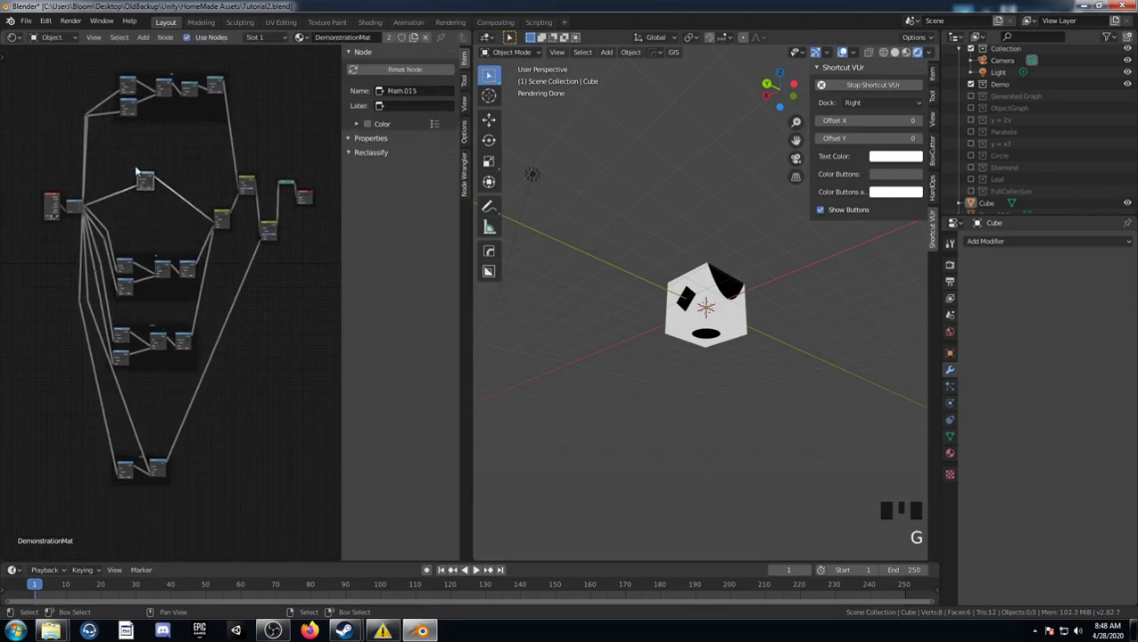
Step: Review the organized node tree, from the labelled shape frames back to the Texture Coordinate and Separate XYZ nodes
scroll(178, 260, down, 2)
scroll(180, 266, down, 1)
middle_drag(179, 266, 130, 252)
scroll(151, 299, up, 5)
middle_drag(203, 305, 261, 365)
scroll(236, 251, up, 3)
middle_drag(236, 251, 170, 431)
scroll(155, 393, up, 4)
middle_drag(155, 393, 192, 113)
middle_drag(214, 402, 198, 248)
middle_drag(198, 377, 262, 213)
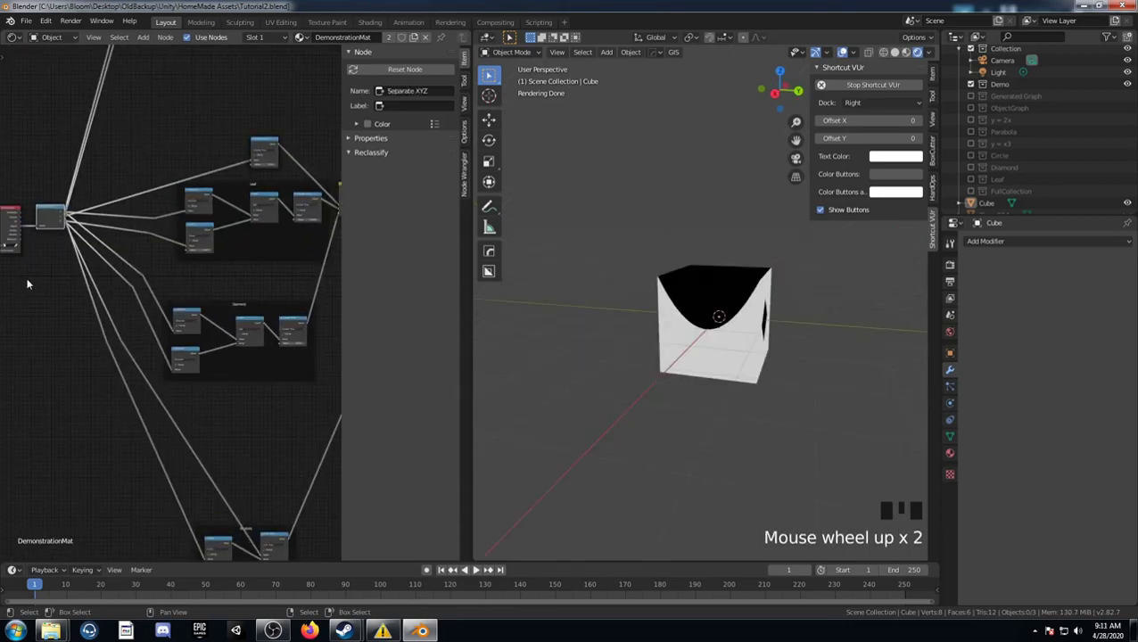
scroll(41, 267, up, 6)
middle_drag(40, 267, 149, 344)
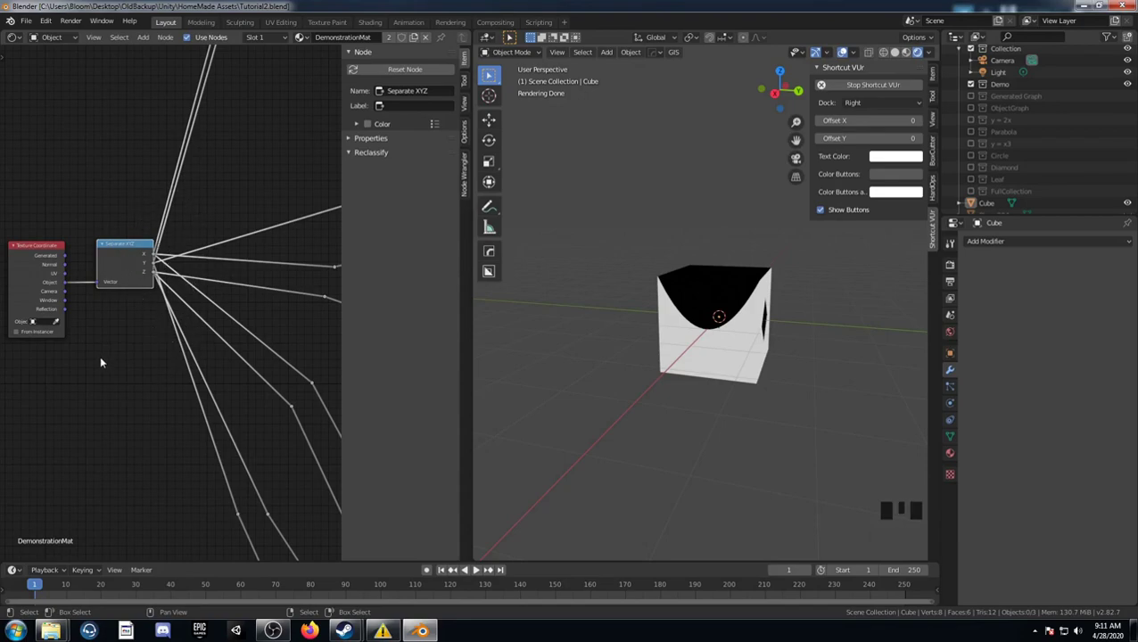
Step: Duplicate the Separate XYZ node twice below the original and connect the Texture Coordinate's Object output to both copies
middle_drag(100, 362, 114, 279)
drag(37, 201, 23, 236)
drag(133, 201, 142, 174)
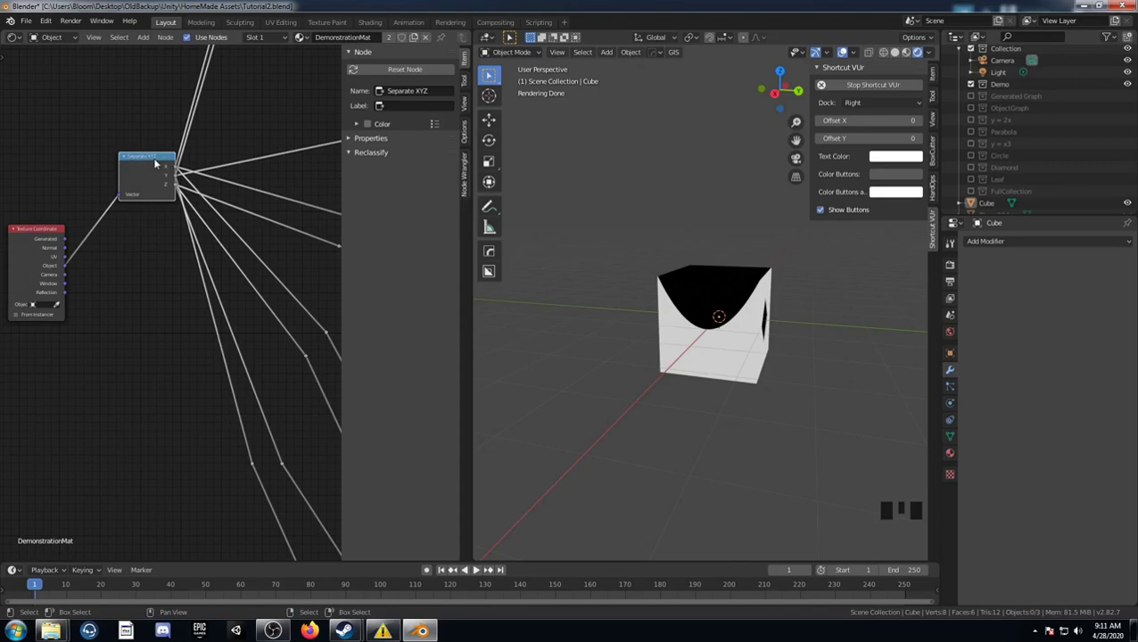
key(shift+d)
click(161, 263)
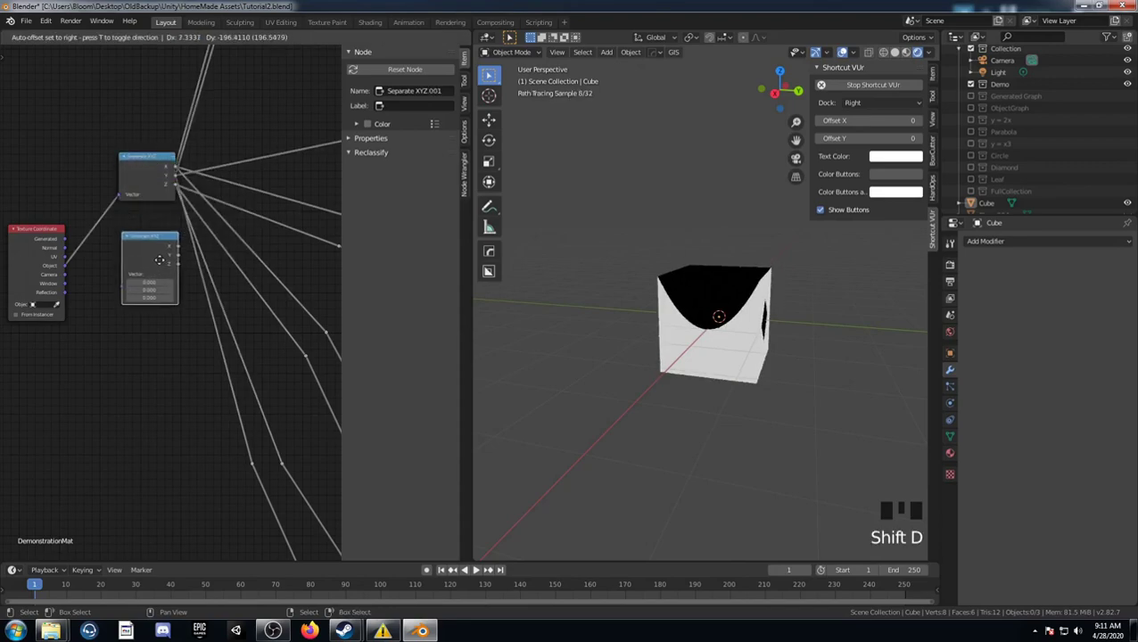
key(shift+d)
click(162, 368)
drag(65, 266, 123, 387)
Step: Connect the Leaf frame's two reroutes to the X and Z outputs of the second Separate XYZ node
middle_drag(215, 357, 36, 280)
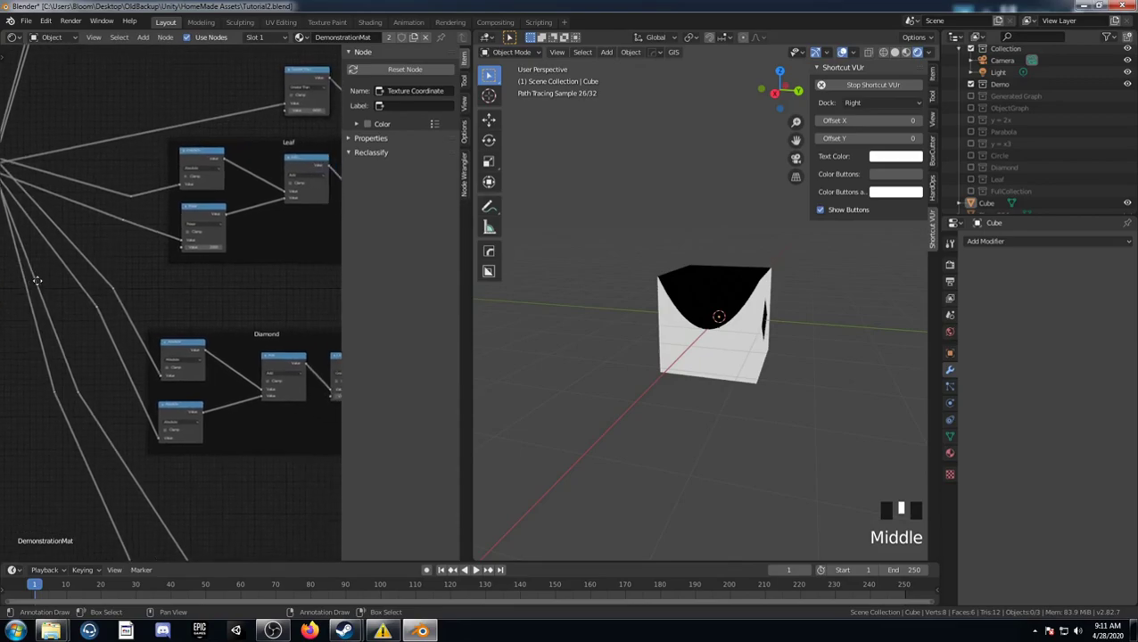
scroll(186, 279, down, 4)
middle_drag(161, 308, 170, 336)
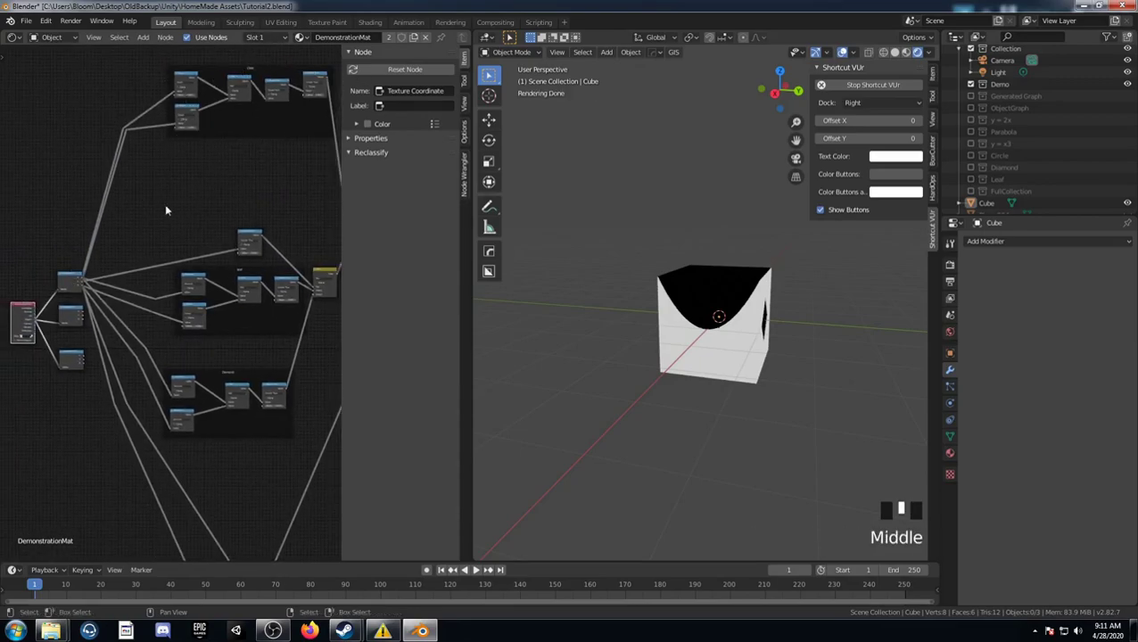
middle_drag(143, 313, 95, 244)
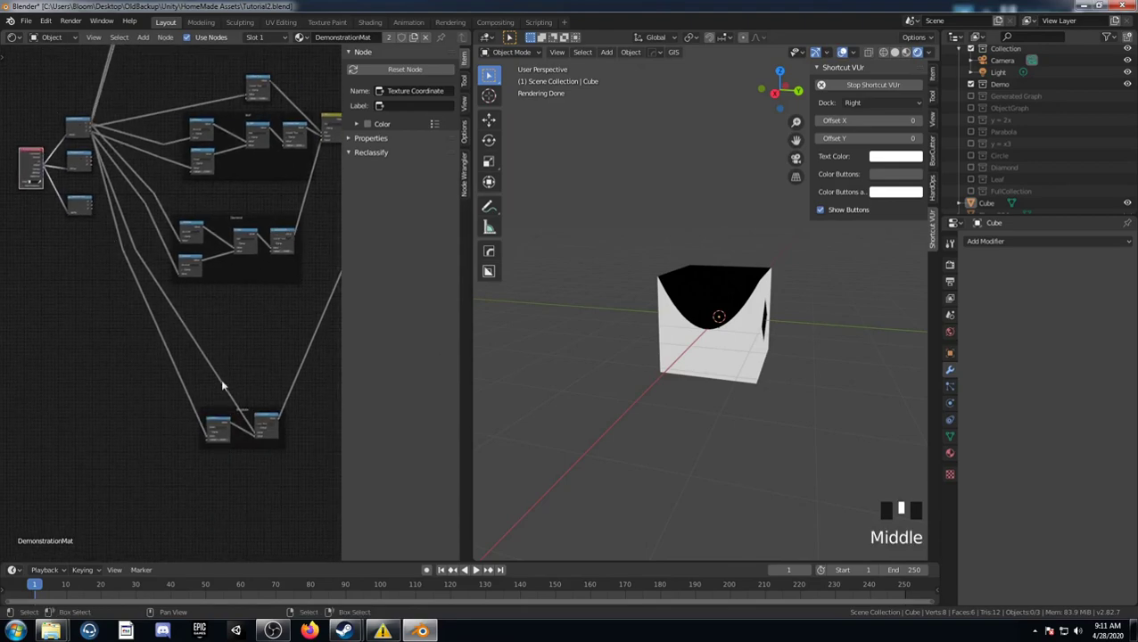
scroll(191, 357, up, 5)
middle_drag(186, 346, 82, 238)
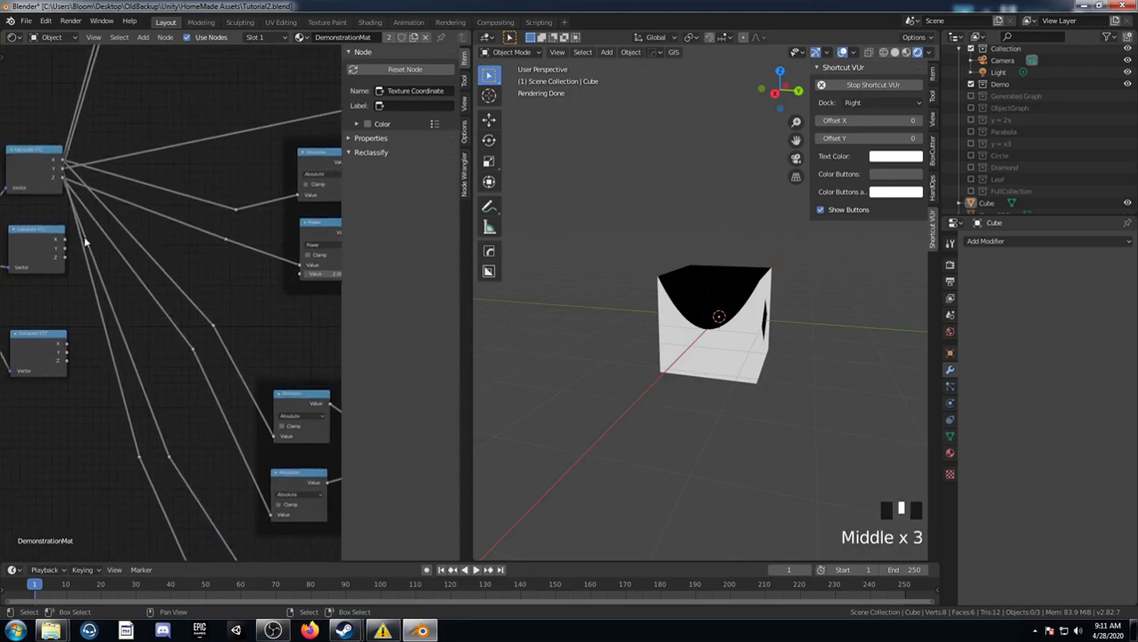
middle_drag(206, 276, 204, 265)
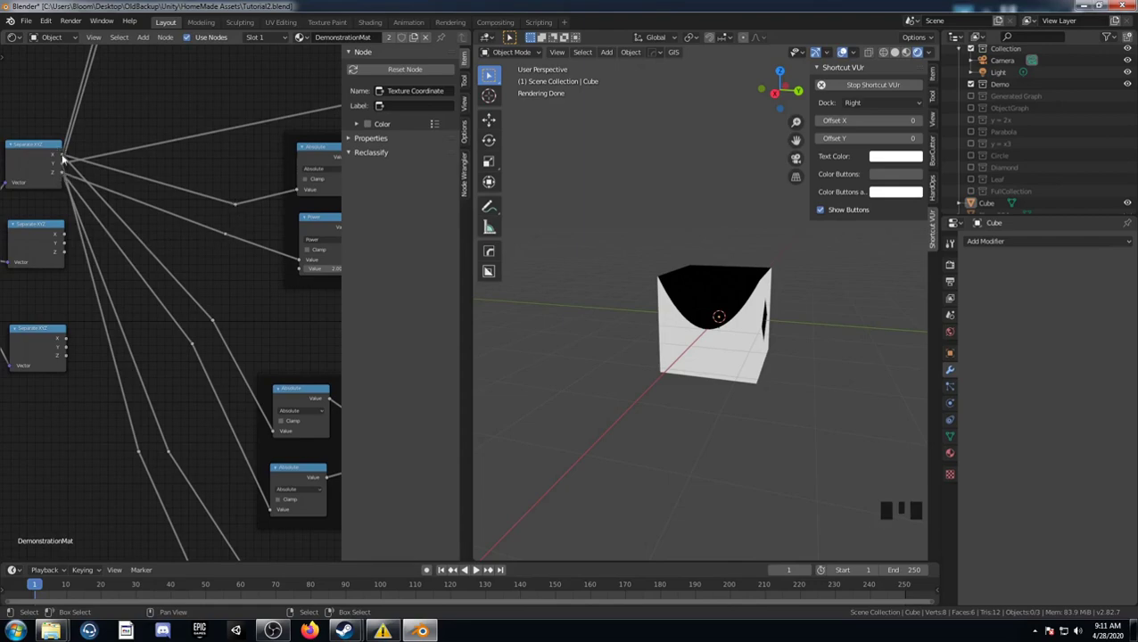
drag(67, 233, 238, 202)
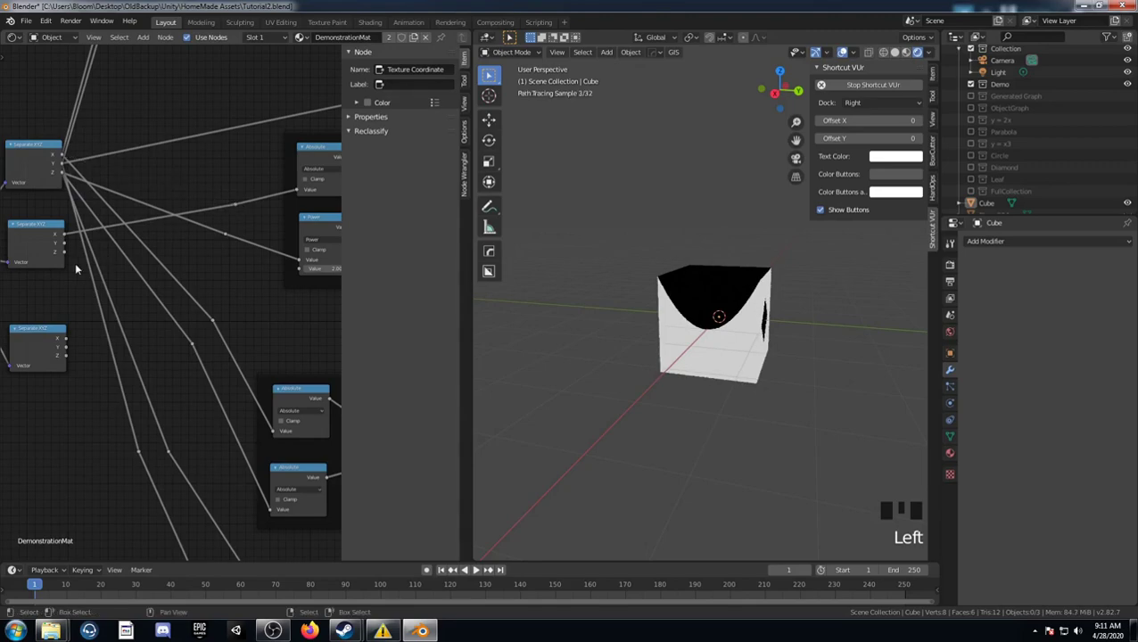
drag(64, 254, 224, 232)
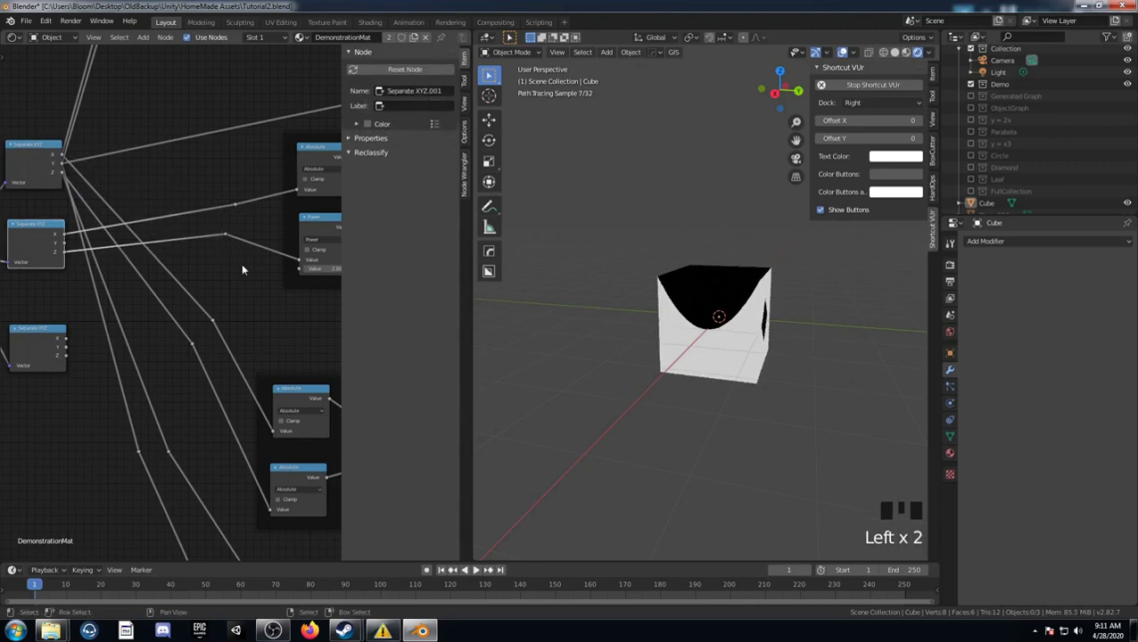
Step: Connect the second Separate XYZ to the unframed Greater Than mask node and move the first Separate XYZ up
middle_drag(243, 259, 213, 295)
scroll(213, 294, down, 4)
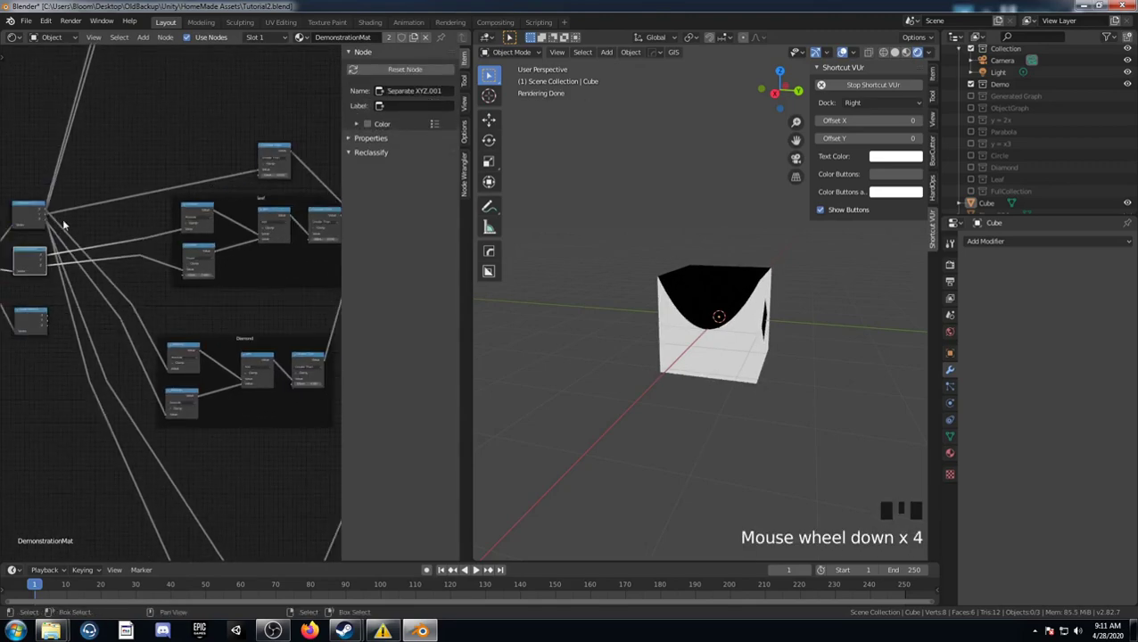
drag(49, 261, 257, 167)
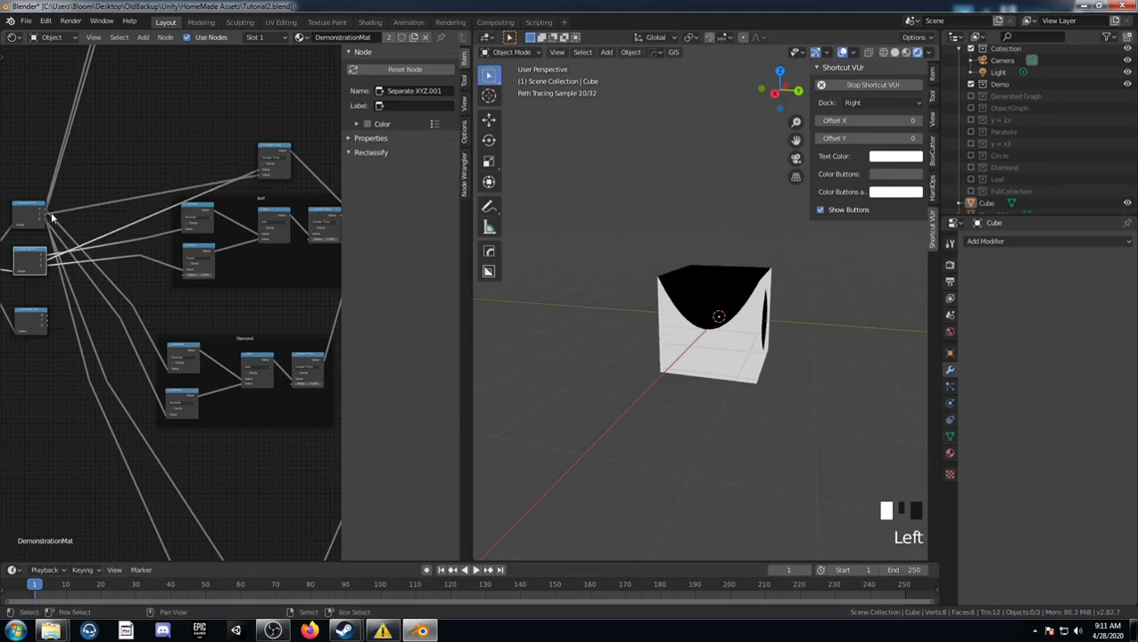
click(257, 173)
middle_drag(158, 291, 174, 247)
drag(49, 161, 43, 138)
middle_drag(83, 268, 85, 232)
Step: Connect the Diamond frame's two reroutes to the second Separate XYZ node
scroll(188, 321, up, 3)
mouse_move(220, 348)
middle_down()
mouse_move(168, 300)
mouse_move(211, 369)
middle_up()
drag(28, 163, 136, 221)
drag(27, 174, 118, 237)
middle_drag(118, 237, 191, 388)
scroll(73, 142, up, 2)
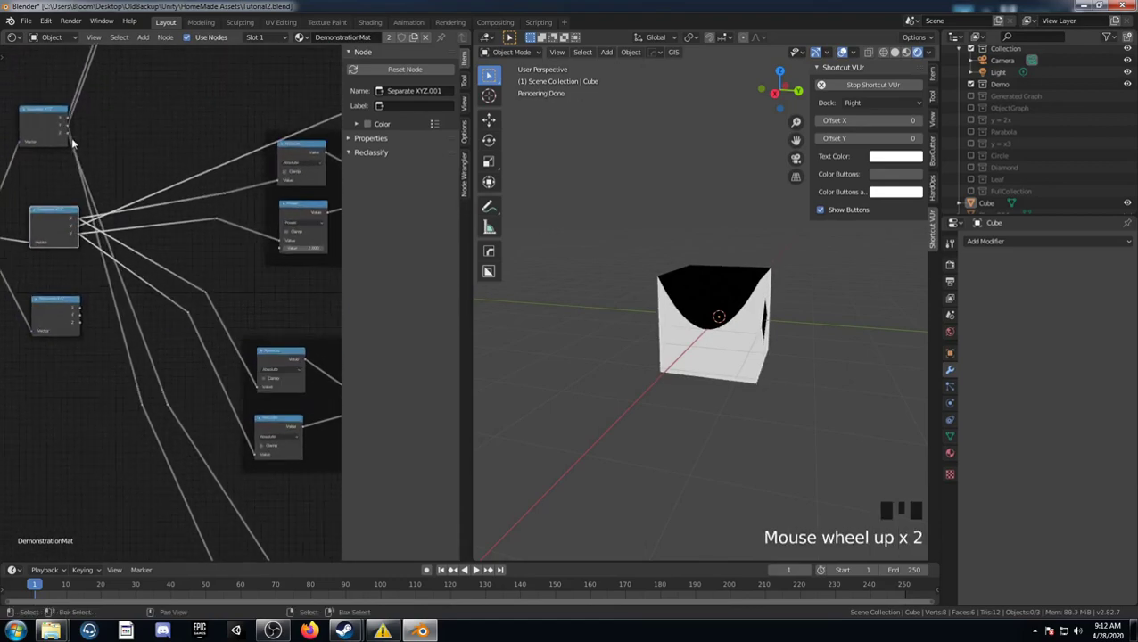
Step: Adjust the first Separate XYZ's position and connect the Parabola frame's two reroutes to the third Separate XYZ node
mouse_move(46, 111)
mouse_down()
mouse_move(32, 142)
mouse_move(58, 125)
mouse_up()
middle_drag(150, 357, 95, 208)
mouse_move(62, 185)
mouse_down()
mouse_move(147, 273)
mouse_move(84, 222)
mouse_up()
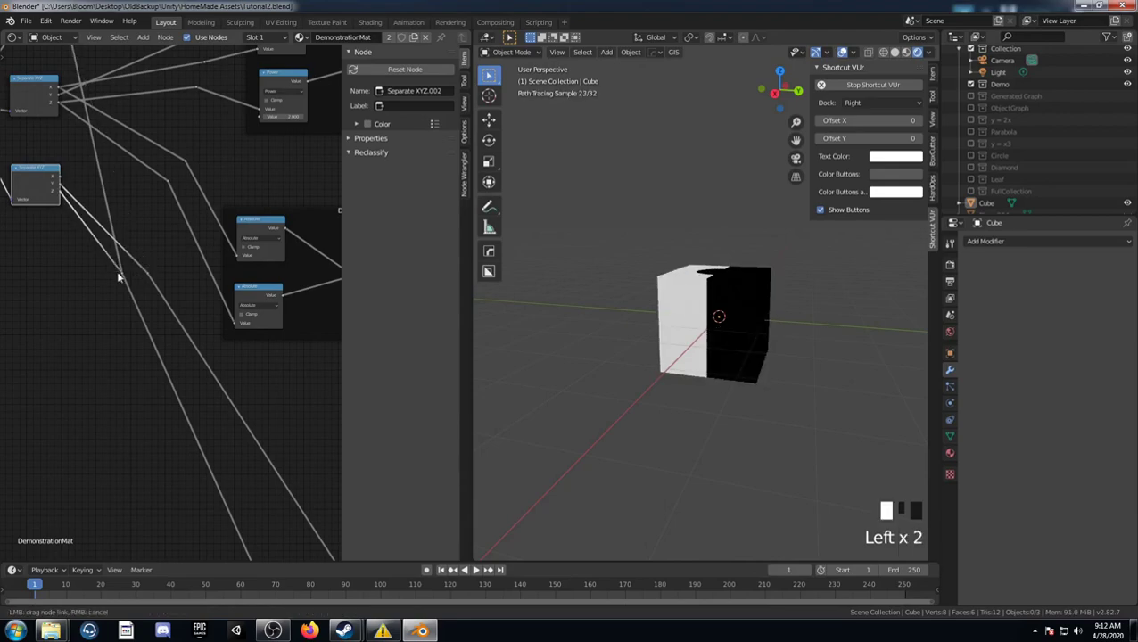
drag(118, 276, 129, 274)
click(134, 293)
scroll(156, 299, down, 4)
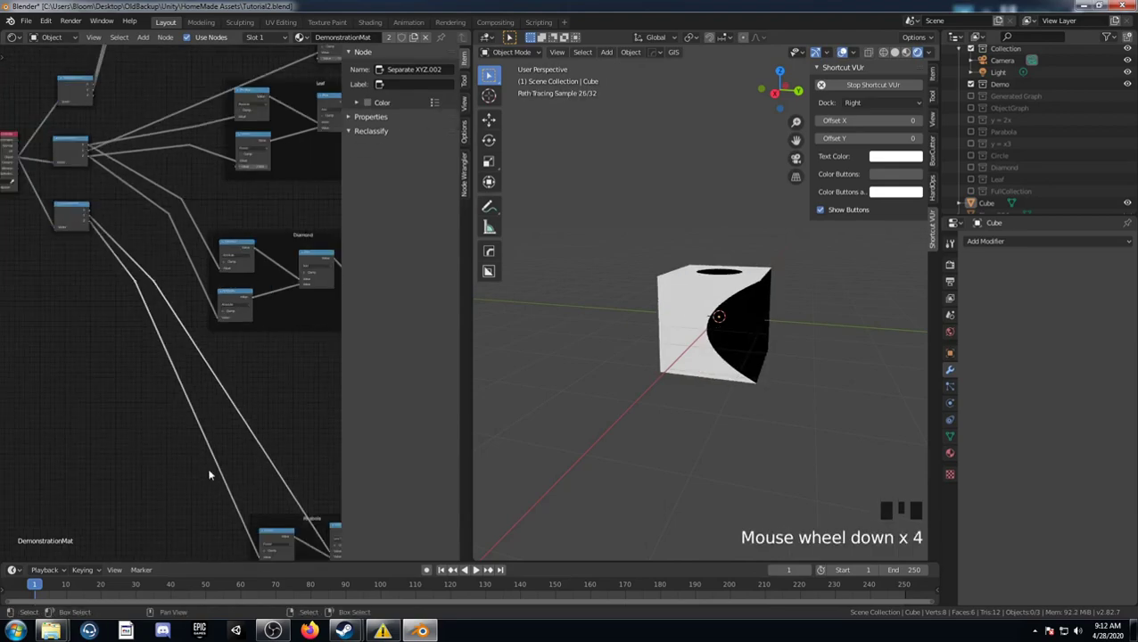
Step: Move the Parabola reroutes down beside their frame and bring the third Separate XYZ down near them
middle_drag(208, 462, 200, 439)
key(g)
click(225, 162)
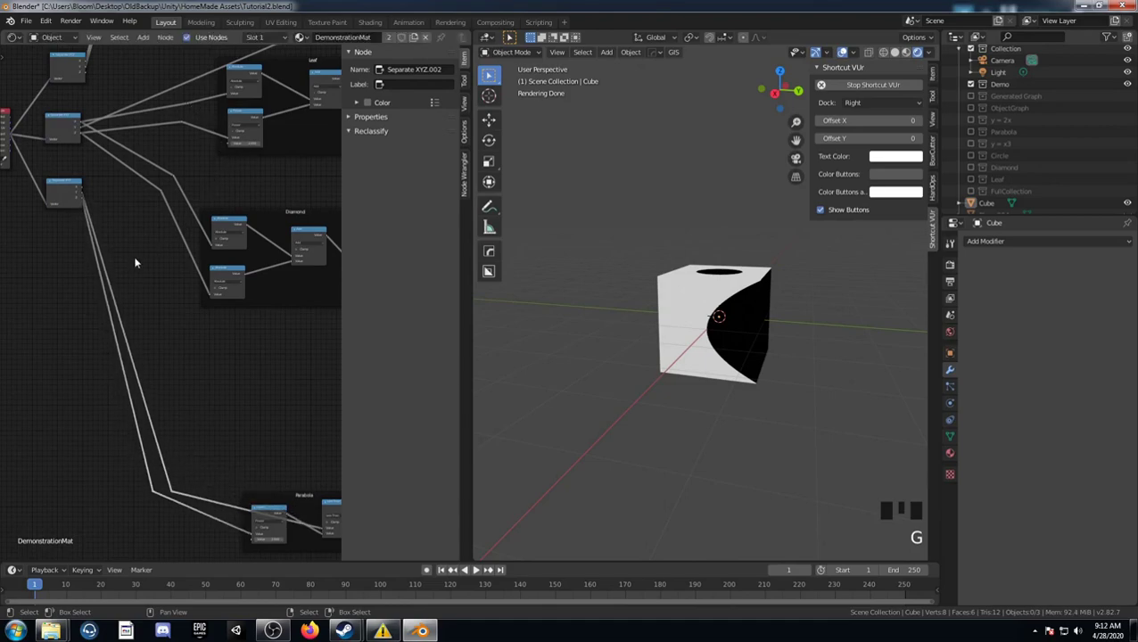
middle_drag(139, 265, 178, 215)
click(105, 141)
key(g)
click(96, 224)
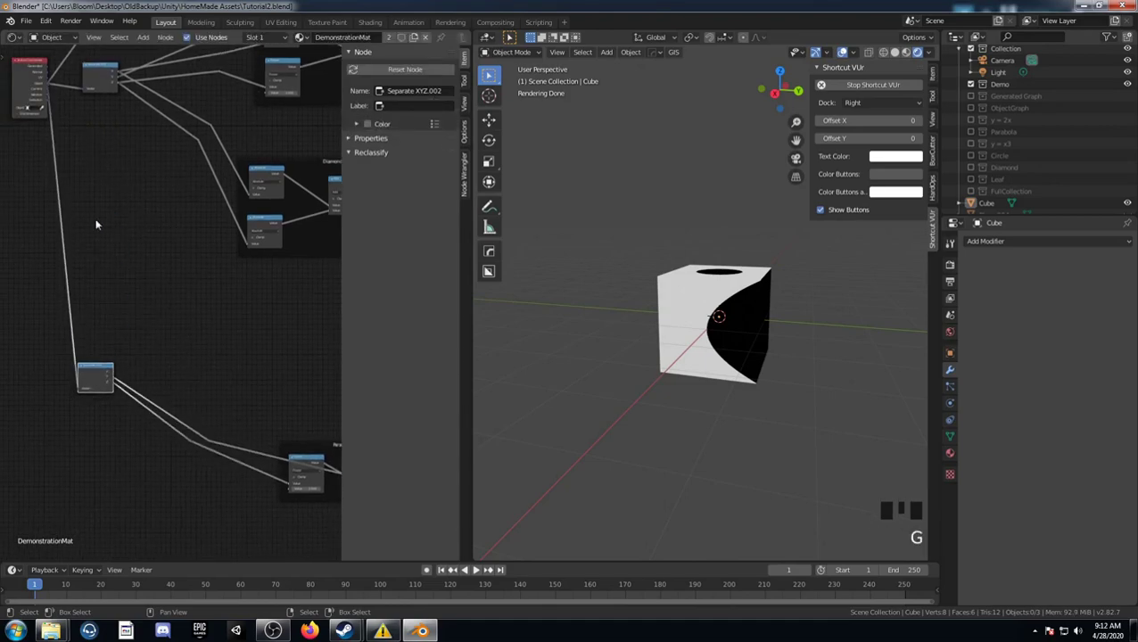
Step: Reposition the second Separate XYZ node and the two reroutes leading into the Diamond frame
click(101, 76)
key(g)
click(114, 107)
drag(180, 204, 235, 119)
key(g)
click(180, 184)
Step: Add a reroute to the link entering the unframed Greater Than mask node and reposition it and the Leaf reroutes
shift+middle_drag(207, 120, 186, 194)
shift+right_drag(193, 139, 203, 154)
key(g)
click(152, 101)
drag(150, 153, 191, 201)
key(g)
click(187, 214)
Step: Move the first Separate XYZ node up towards the Circle frame and tidy its reroutes
shift+middle_drag(60, 138, 66, 205)
right_click(66, 205)
right_click(80, 194)
scroll(177, 117, down, 3)
middle_drag(177, 117, 179, 174)
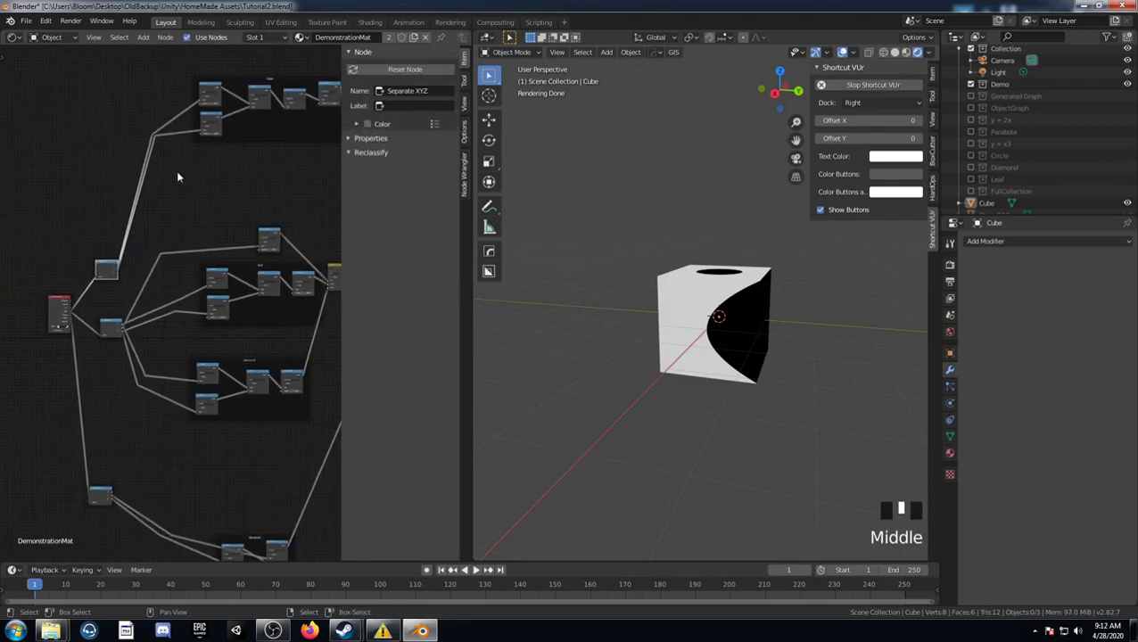
key(g)
click(152, 89)
middle_drag(152, 89, 114, 93)
scroll(189, 220, down, 4)
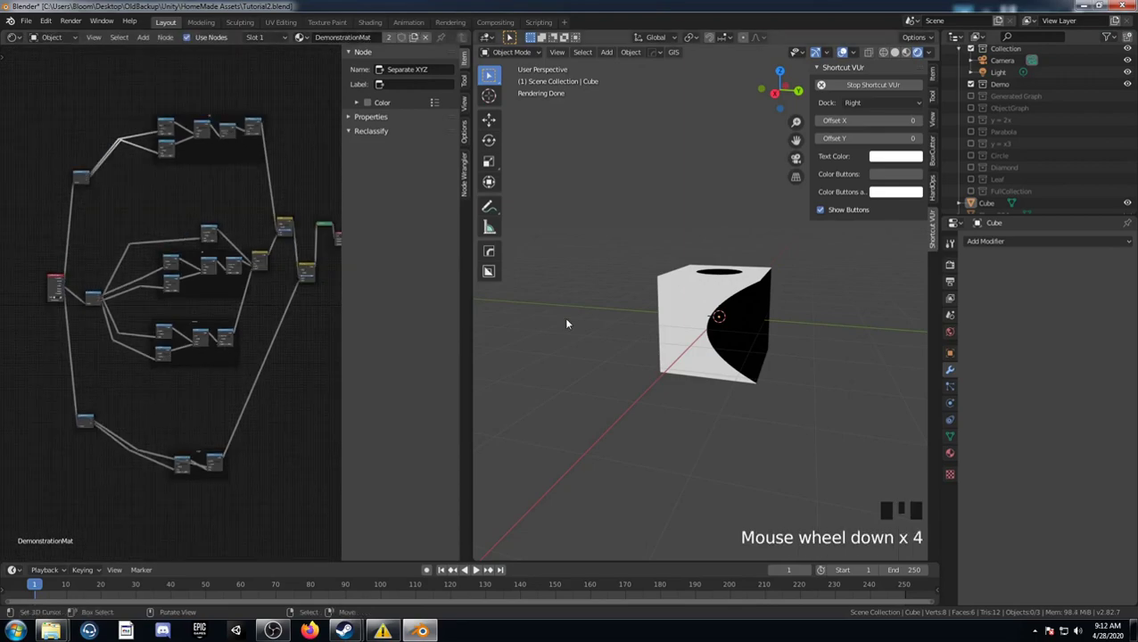
Step: Swap the Parabola links so the third Separate XYZ's Y feeds the lower reroute and Z the upper, and check the cube
middle_drag(691, 361, 740, 303)
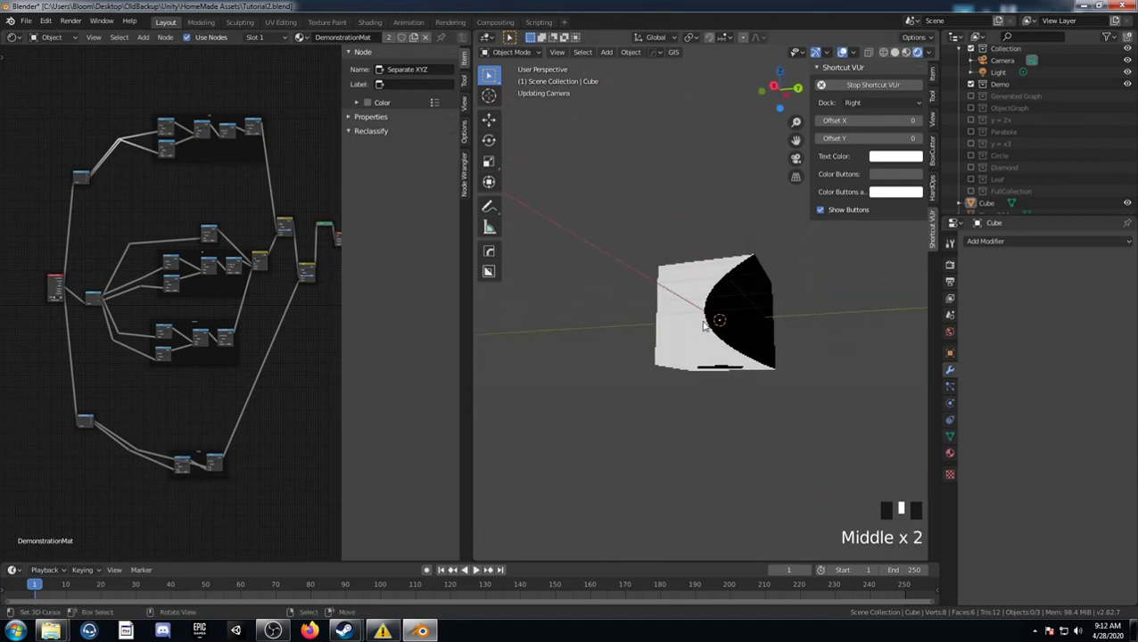
middle_drag(137, 433, 127, 401)
scroll(184, 361, up, 10)
scroll(80, 263, up, 2)
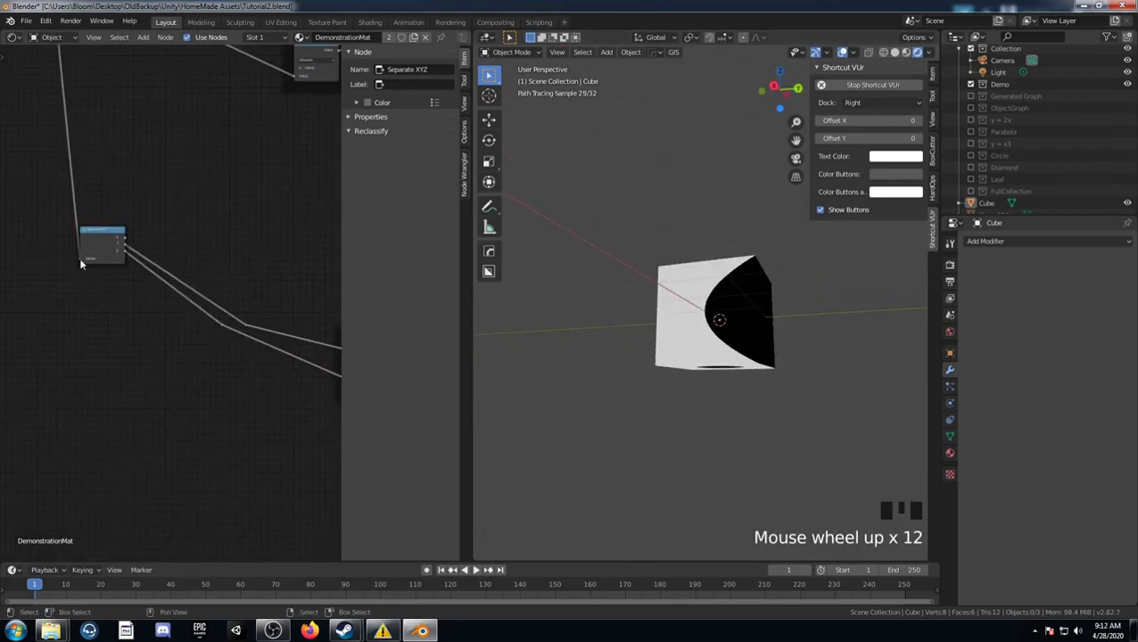
drag(130, 249, 224, 326)
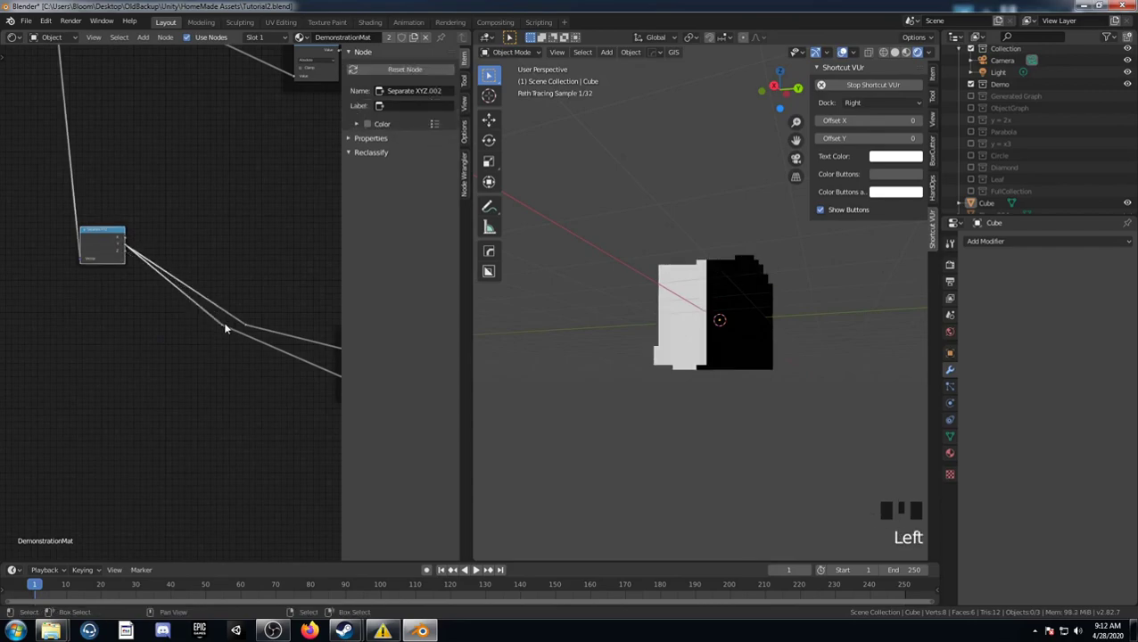
drag(127, 259, 174, 278)
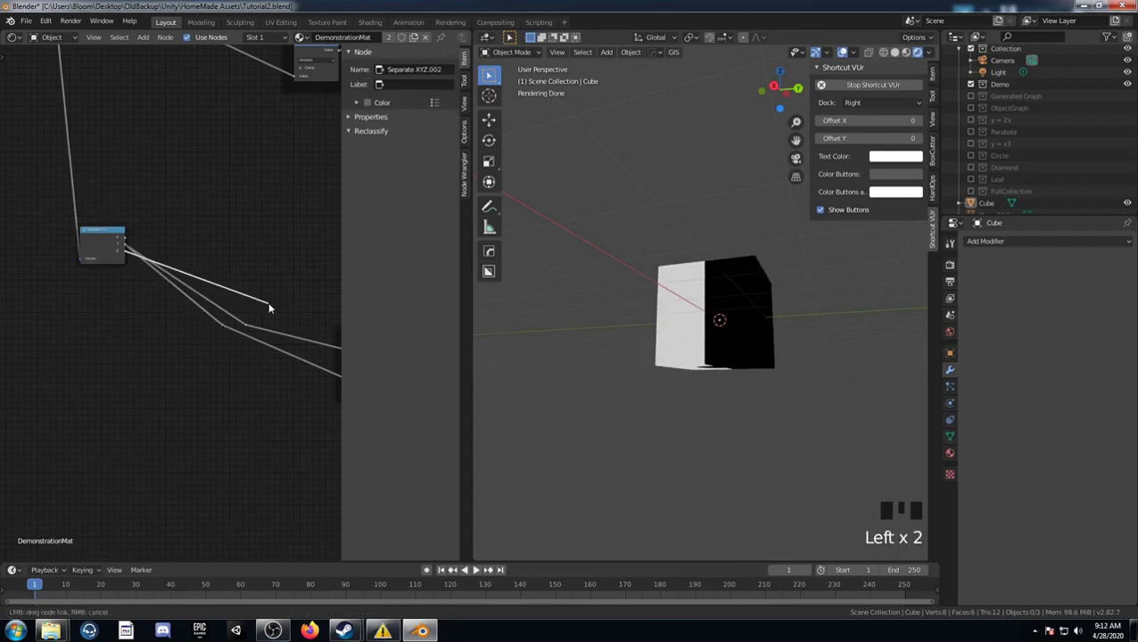
drag(254, 327, 238, 333)
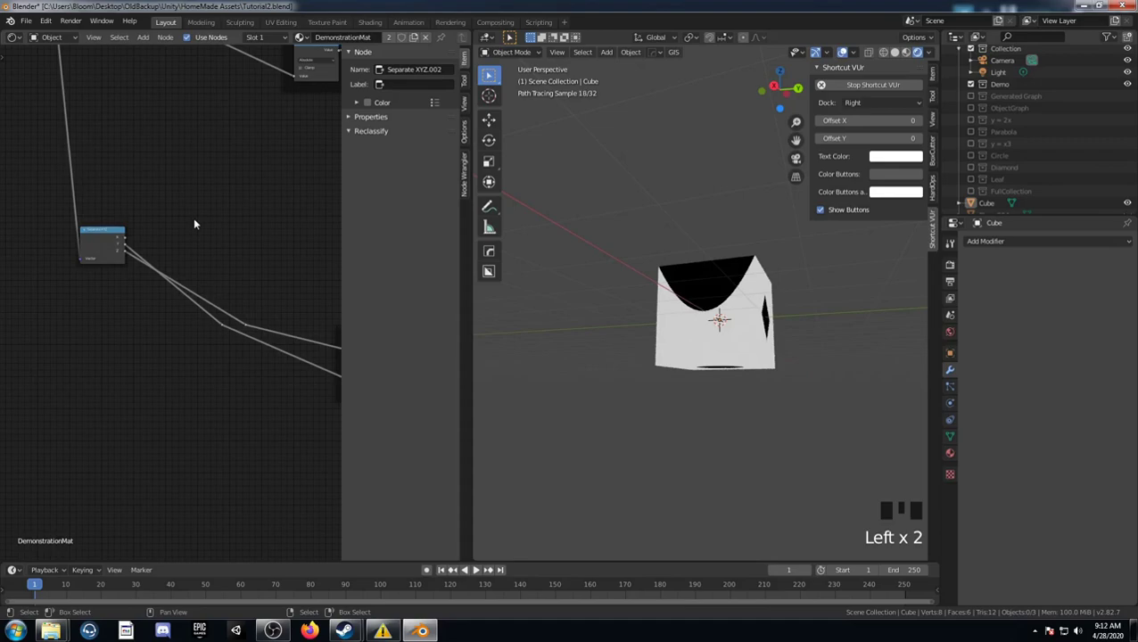
scroll(760, 459, down, 4)
middle_drag(760, 459, 821, 459)
scroll(719, 437, up, 4)
scroll(743, 425, up, 3)
middle_drag(724, 418, 827, 435)
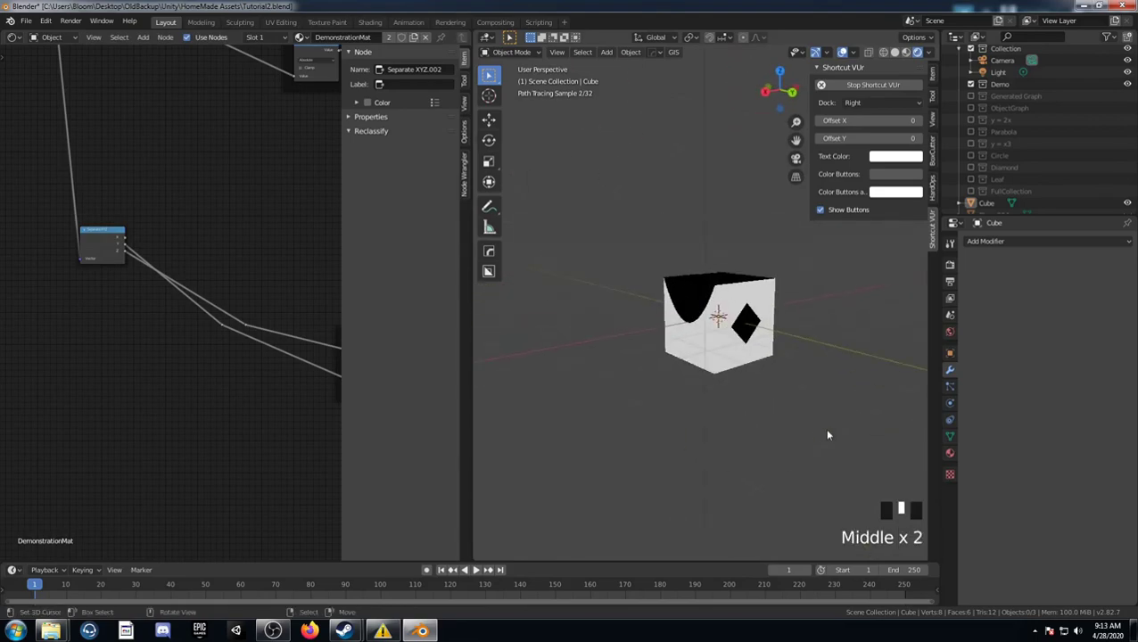
Step: Delete both Math nodes of the Parabola group and their frame
scroll(152, 338, down, 8)
middle_drag(259, 399, 171, 353)
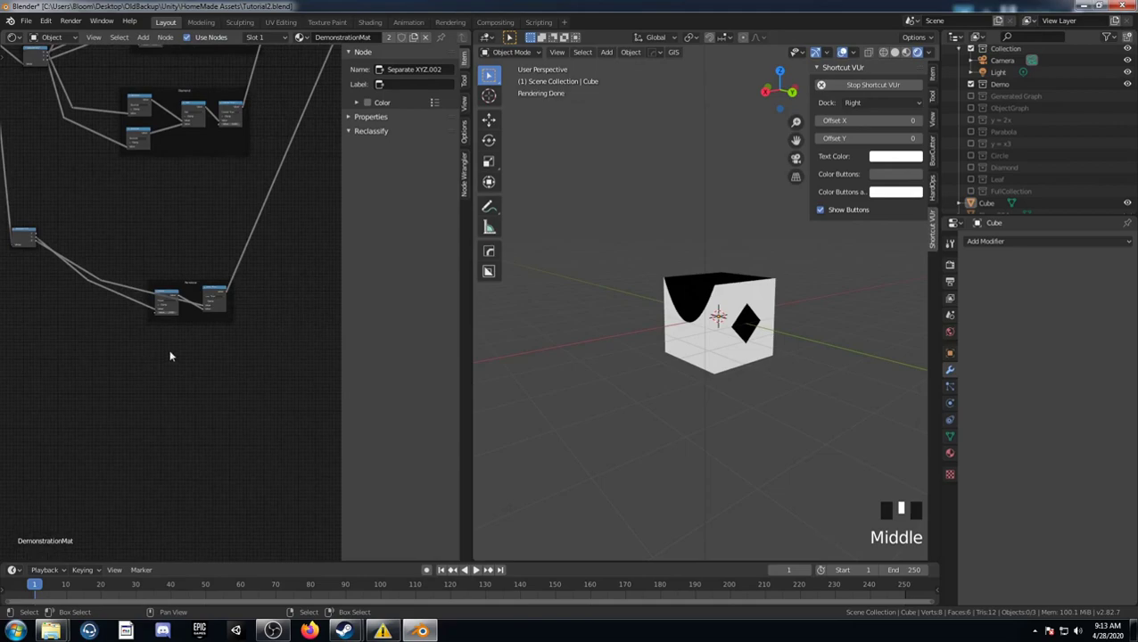
scroll(174, 333, up, 9)
click(168, 286)
key(x)
click(254, 279)
key(x)
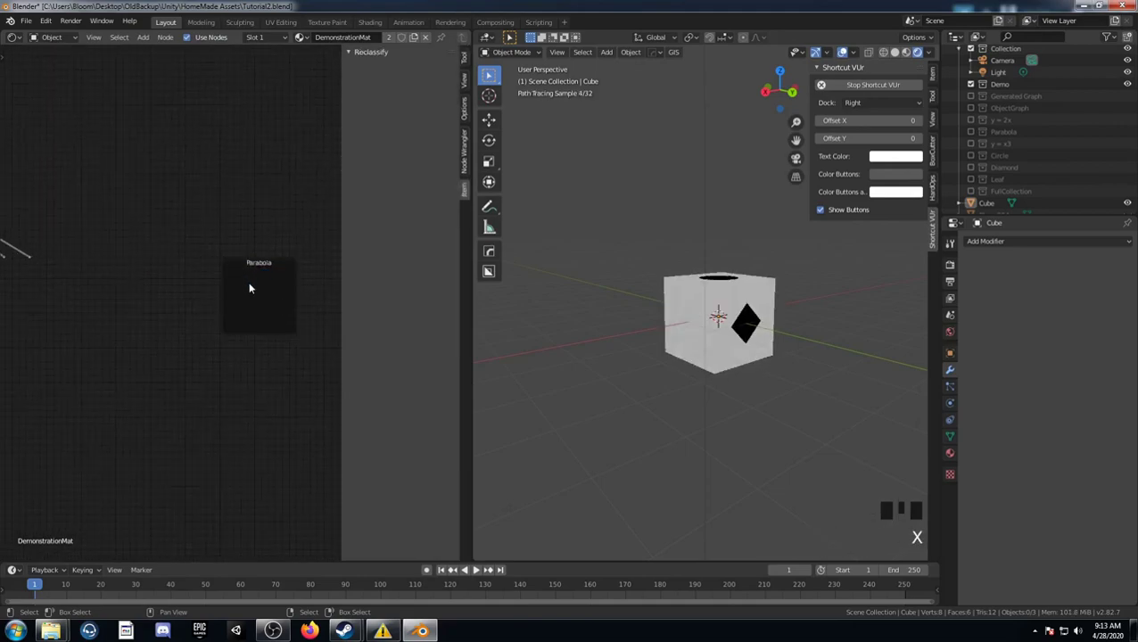
scroll(248, 287, down, 2)
click(246, 286)
key(x)
Step: Move one leftover Parabola reroute above the other to uncross the two loose links
middle_drag(87, 347, 132, 325)
click(104, 288)
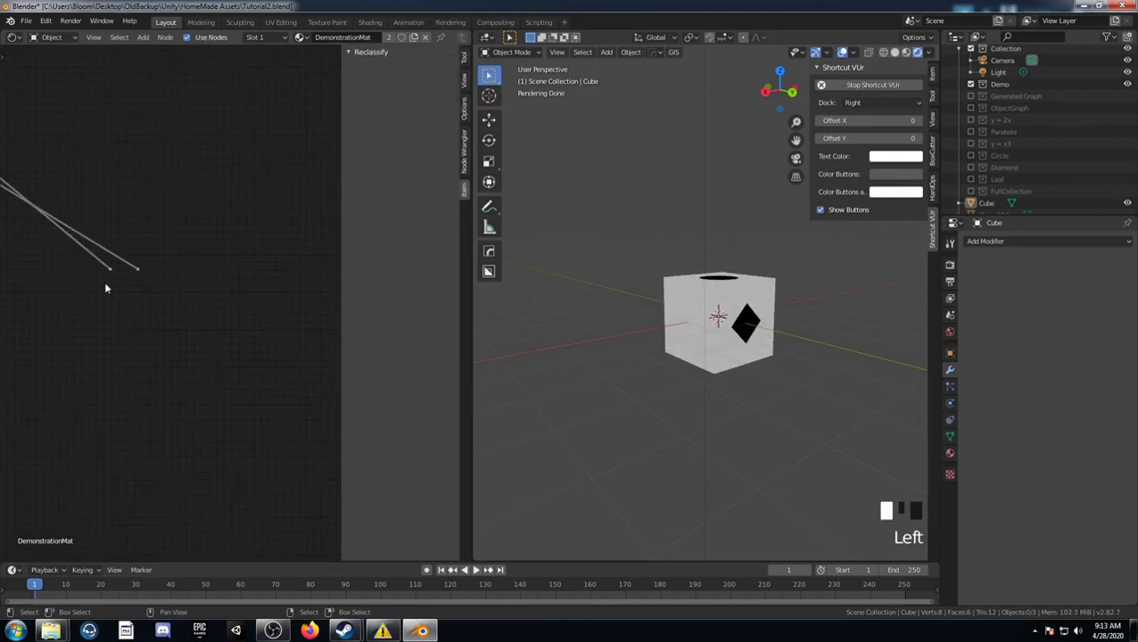
drag(116, 270, 118, 271)
scroll(187, 285, down, 8)
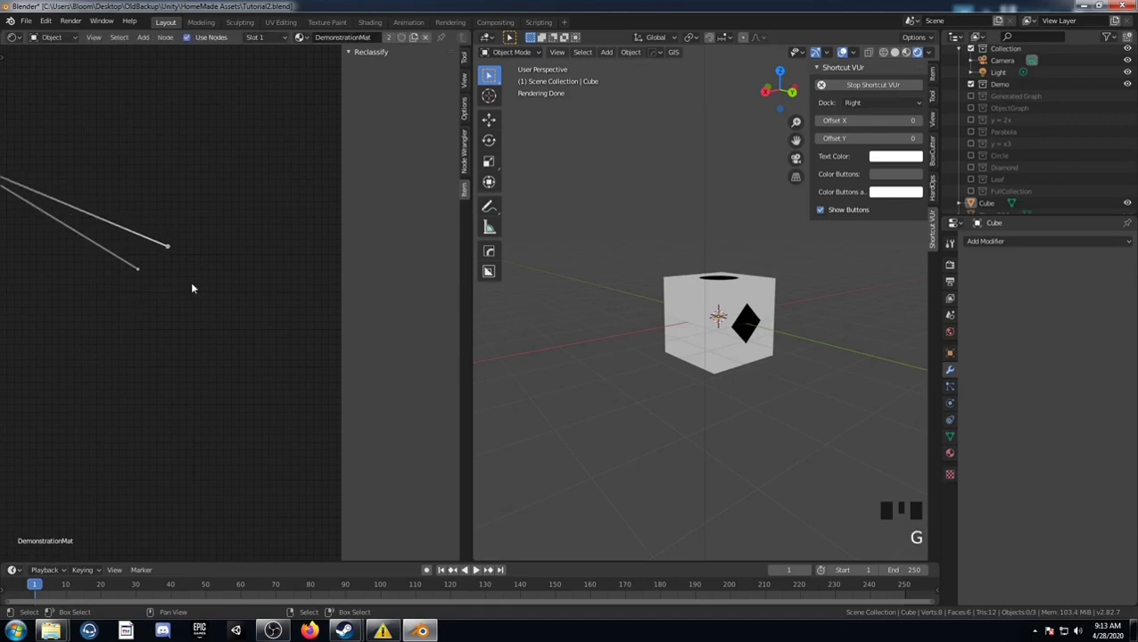
Step: Duplicate the Diamond frame with its nodes and place the copy below the original
drag(137, 251, 283, 133)
shift+middle_drag(233, 185, 196, 249)
scroll(197, 253, up, 5)
scroll(189, 281, up, 3)
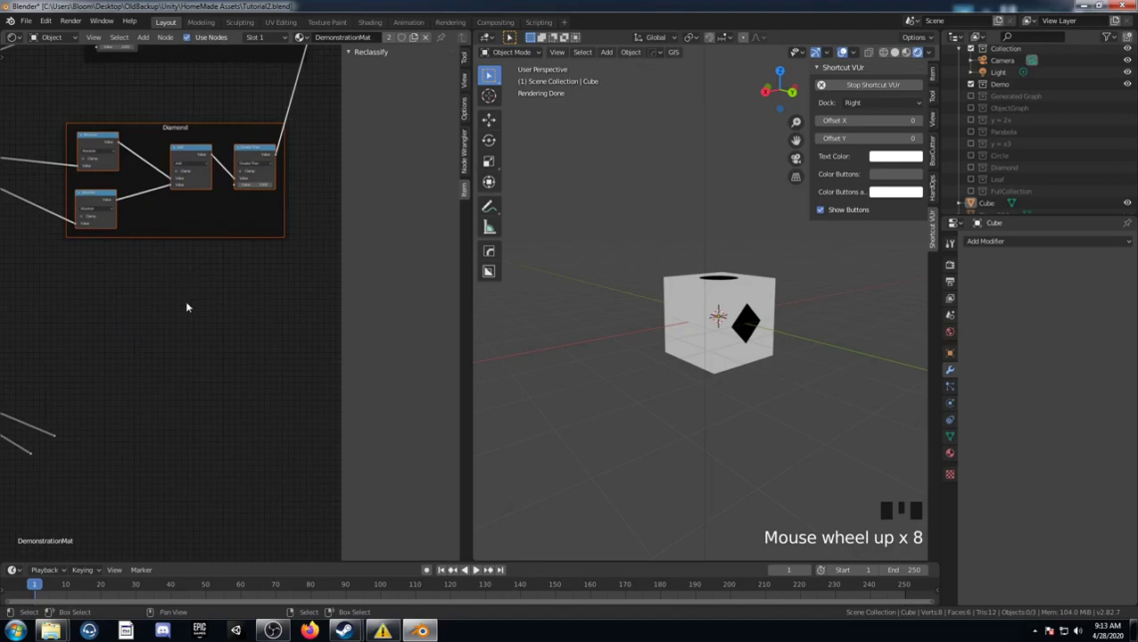
middle_drag(150, 439, 178, 375)
key(shift+d)
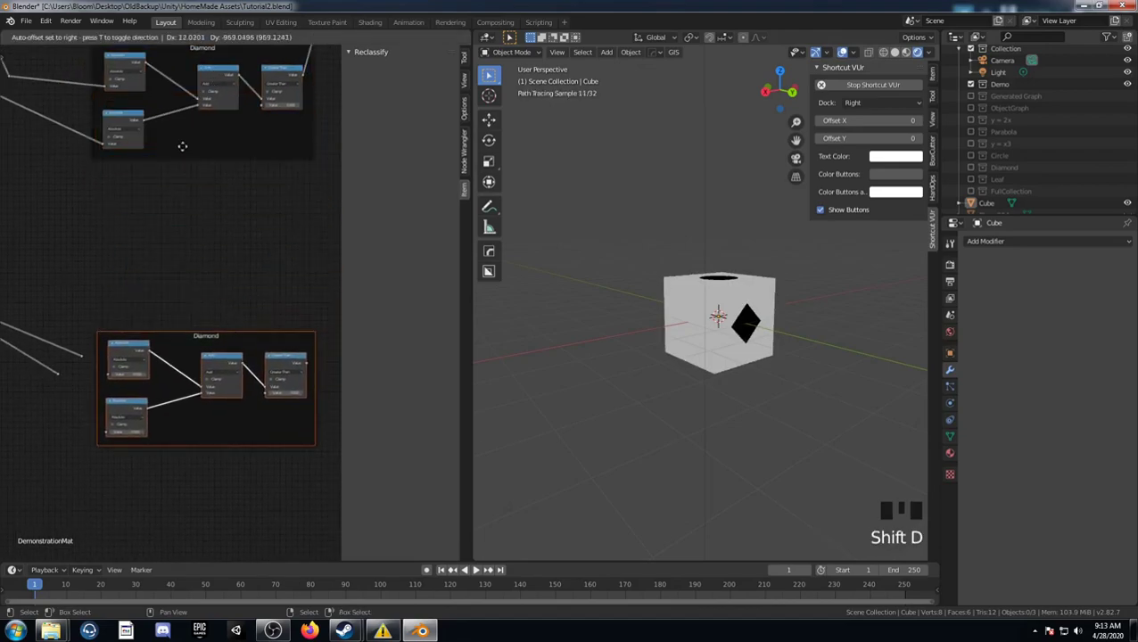
click(175, 153)
Step: Connect the two leftover reroutes to the copied frame's Absolute nodes and move them down beside the frame
middle_drag(87, 369, 113, 313)
drag(112, 313, 131, 393)
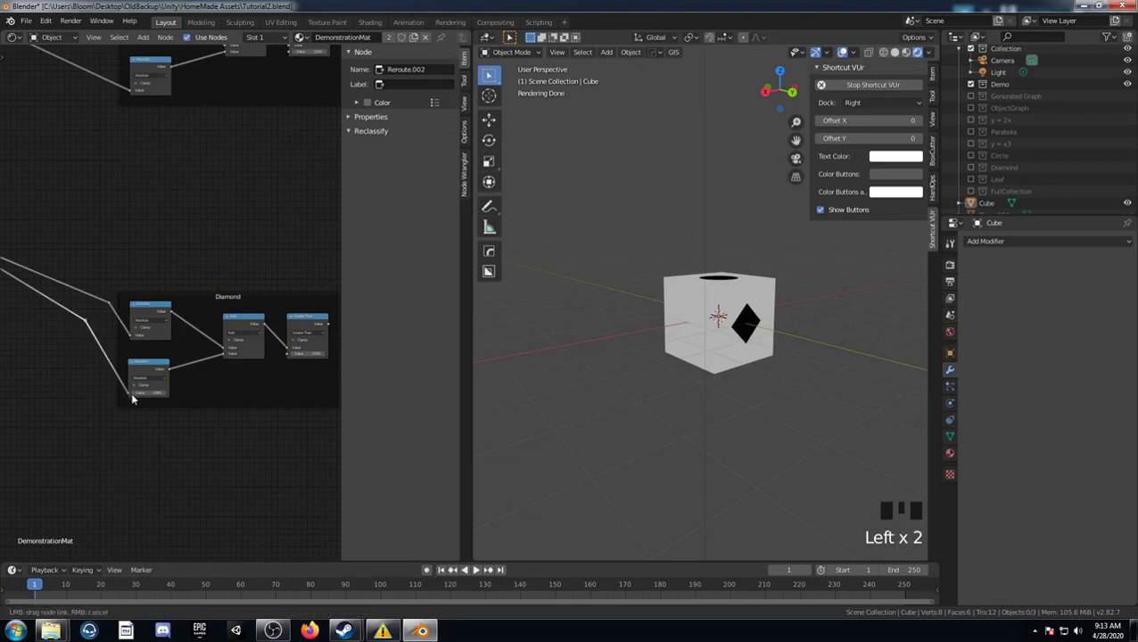
drag(59, 344, 120, 276)
key(g)
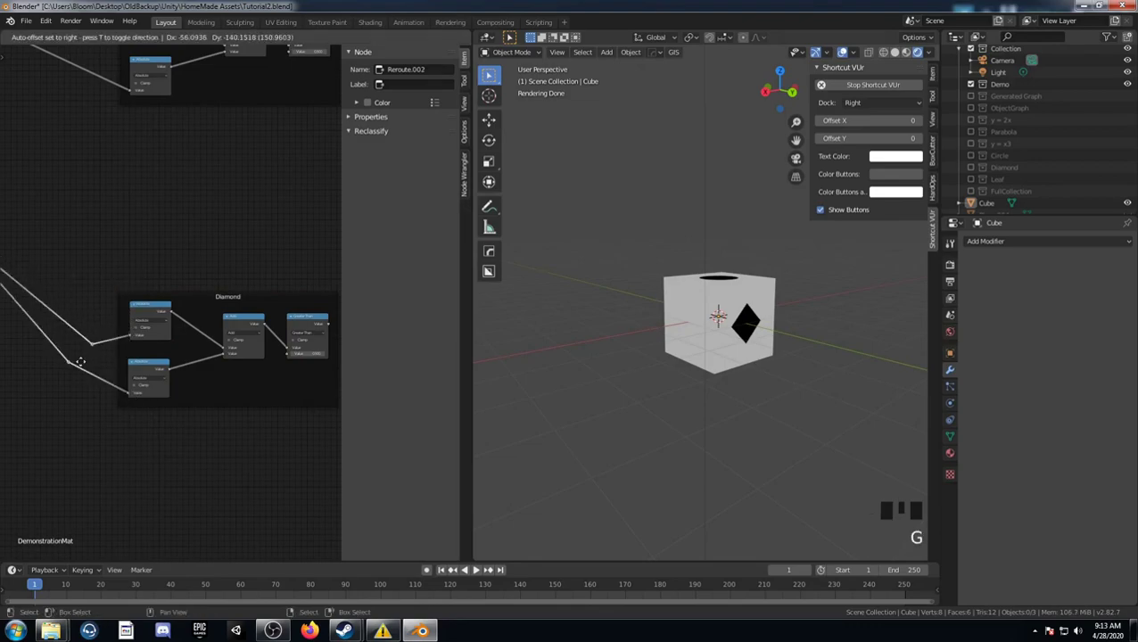
Step: Duplicate the lower Diamond frame with its nodes and place the new copy directly above it
scroll(215, 311, down, 4)
middle_drag(215, 310, 195, 331)
scroll(150, 256, down, 4)
middle_drag(150, 257, 173, 330)
drag(114, 326, 271, 427)
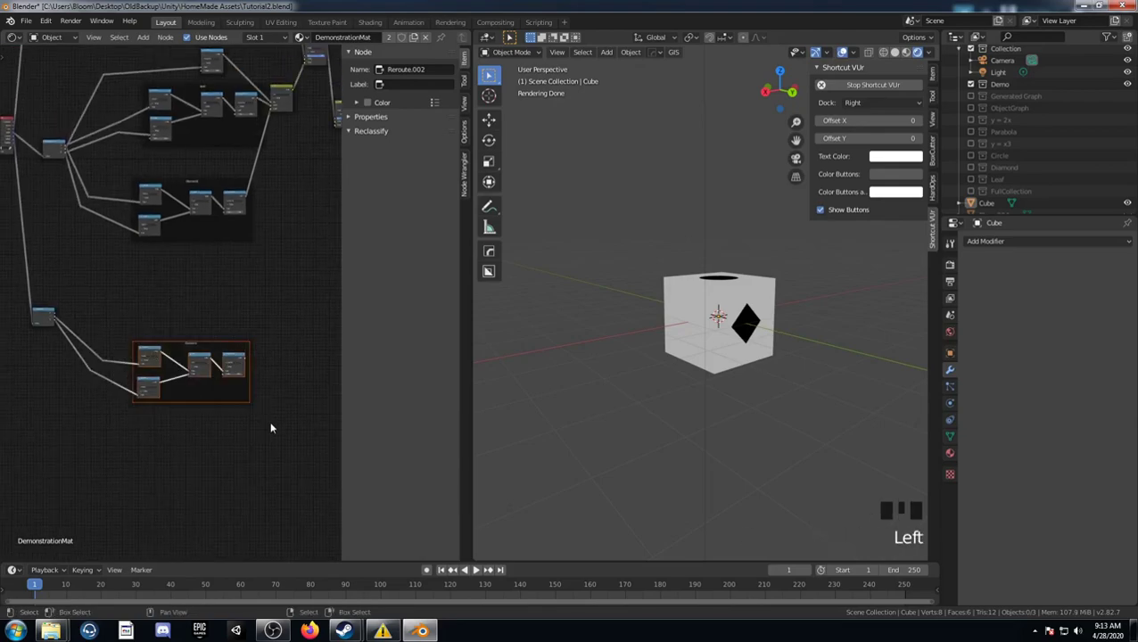
key(shift+d)
click(261, 346)
Step: Connect the third Separate XYZ's outputs to the two Absolute nodes of the new Diamond copy
scroll(160, 356, up, 4)
middle_drag(124, 376, 161, 364)
drag(49, 311, 172, 281)
drag(50, 312, 172, 323)
Step: Move both duplicated Diamond frames farther down, away from the original Diamond frame
scroll(172, 322, down, 4)
drag(147, 250, 299, 424)
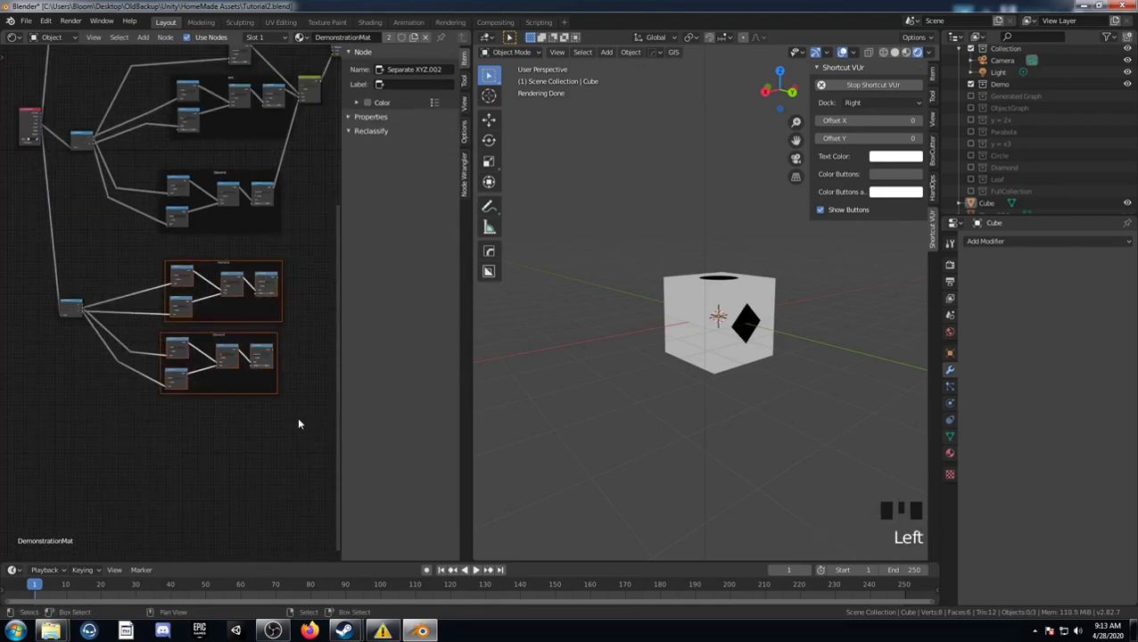
key(g)
click(303, 470)
Step: Reposition the lower copy's reroutes, and add and place reroutes on the links entering the upper Diamond copy
drag(104, 402, 142, 343)
key(g)
click(131, 376)
shift+right_drag(129, 359, 140, 315)
key(g)
click(140, 336)
Step: Move the third Separate XYZ node down and away from the two duplicated Diamond frames
right_click(69, 302)
key(g)
click(55, 317)
scroll(89, 309, down, 4)
middle_drag(104, 323, 94, 346)
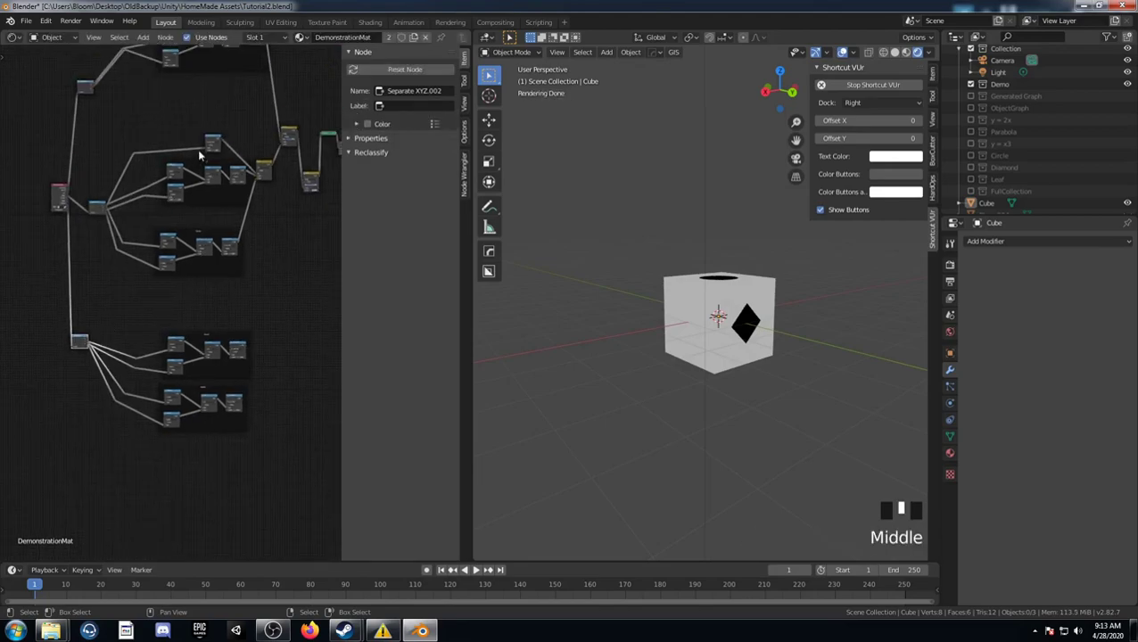
Step: Duplicate the Greater Than node above the Leaf frame, place it above the two Diamond copies, and link the third Separate XYZ to it
click(212, 140)
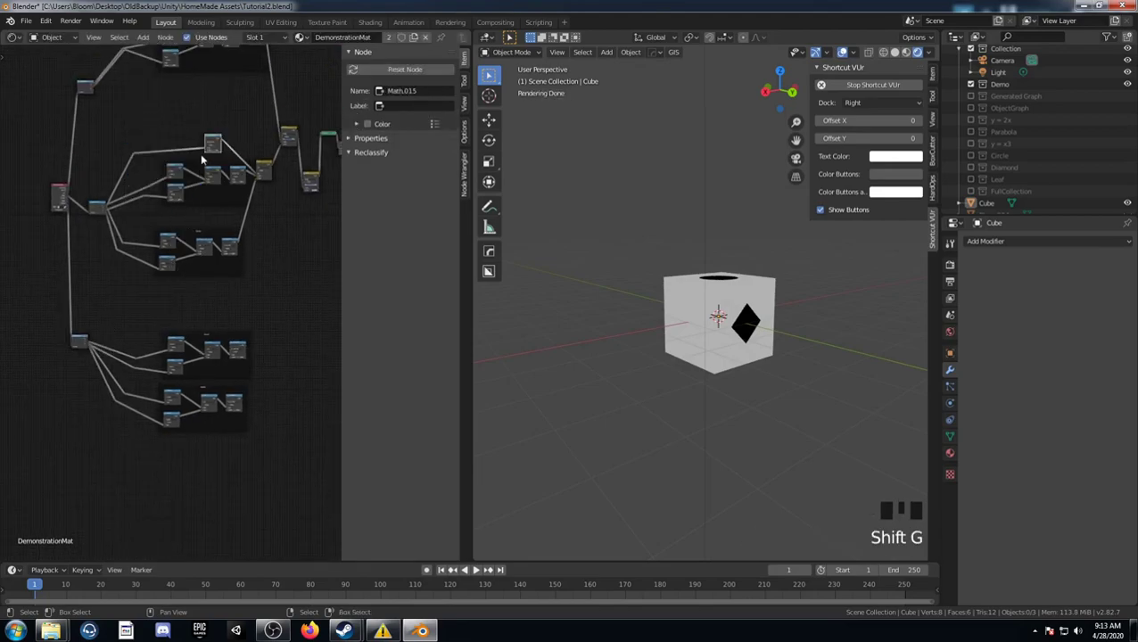
key(shift+d)
click(162, 321)
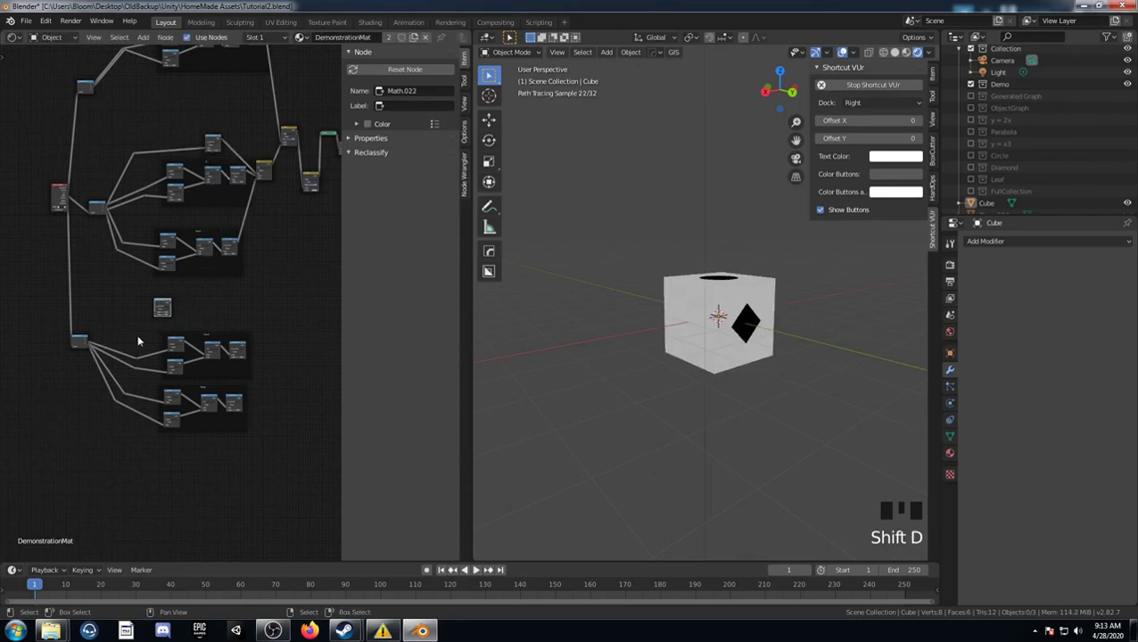
scroll(104, 353, up, 8)
scroll(116, 300, up, 4)
drag(21, 302, 190, 231)
scroll(274, 323, down, 4)
scroll(107, 320, down, 3)
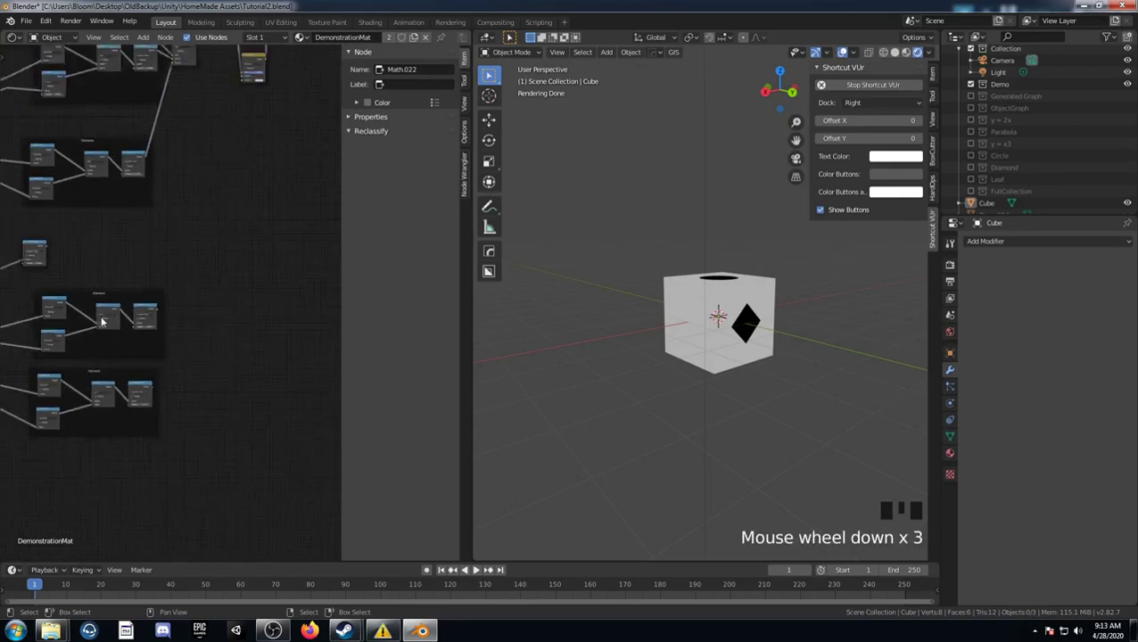
Step: Duplicate the Mix node beside the Diamond copies and link the upper copy's result to Color1 and the lower copy's to Color2
middle_drag(107, 320, 163, 285)
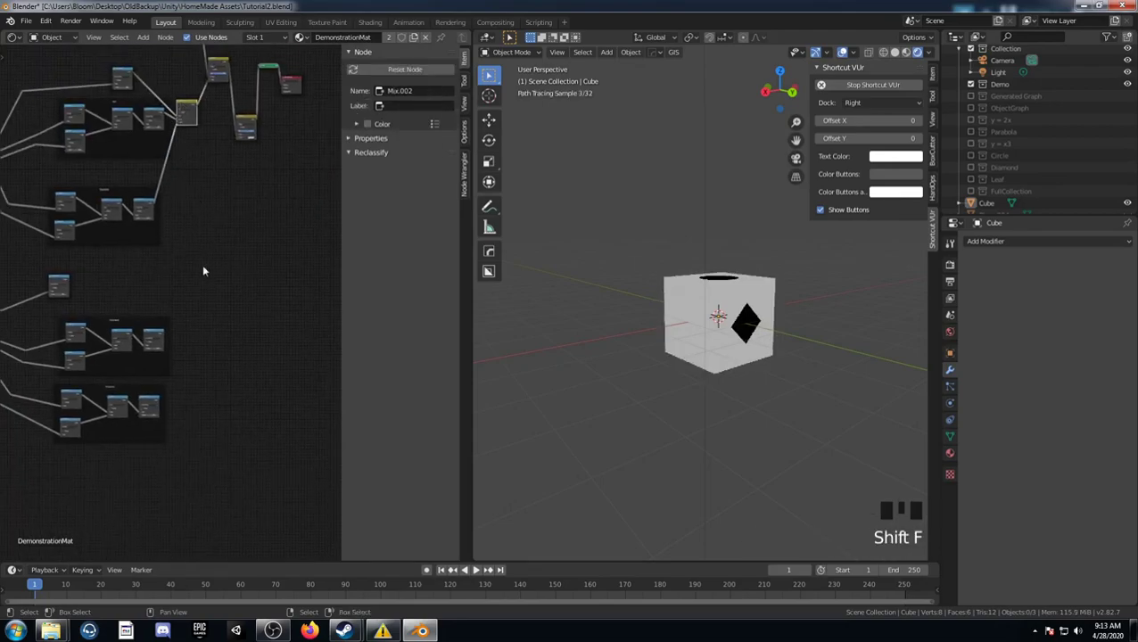
key(shift+d)
click(205, 412)
scroll(198, 419, up, 5)
middle_drag(198, 419, 183, 290)
drag(196, 291, 257, 265)
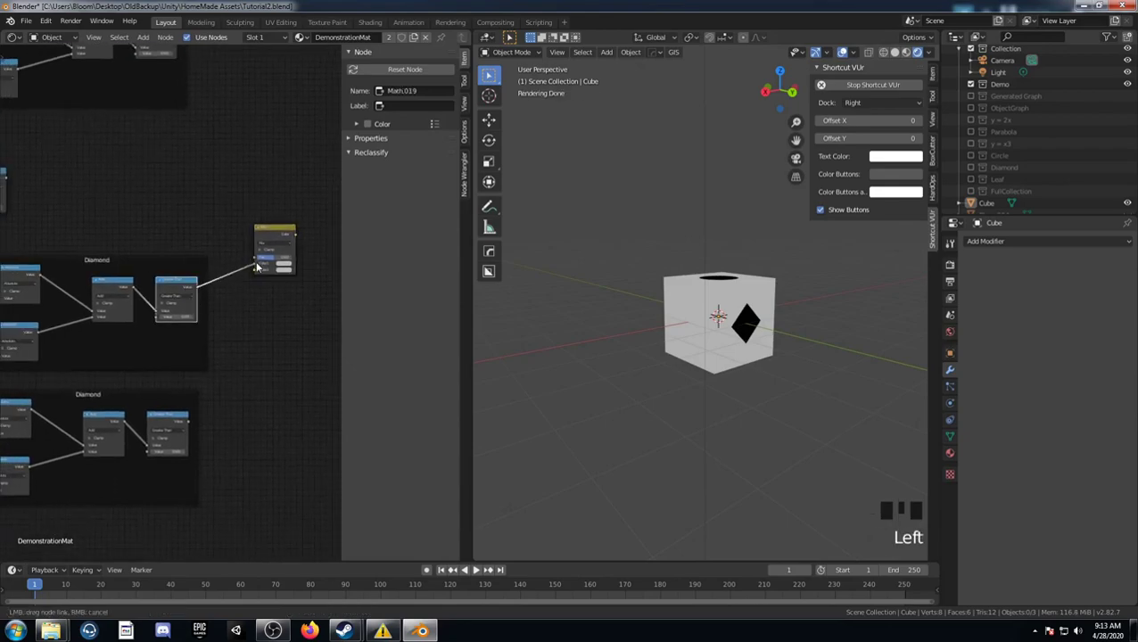
click(194, 426)
drag(189, 415, 227, 343)
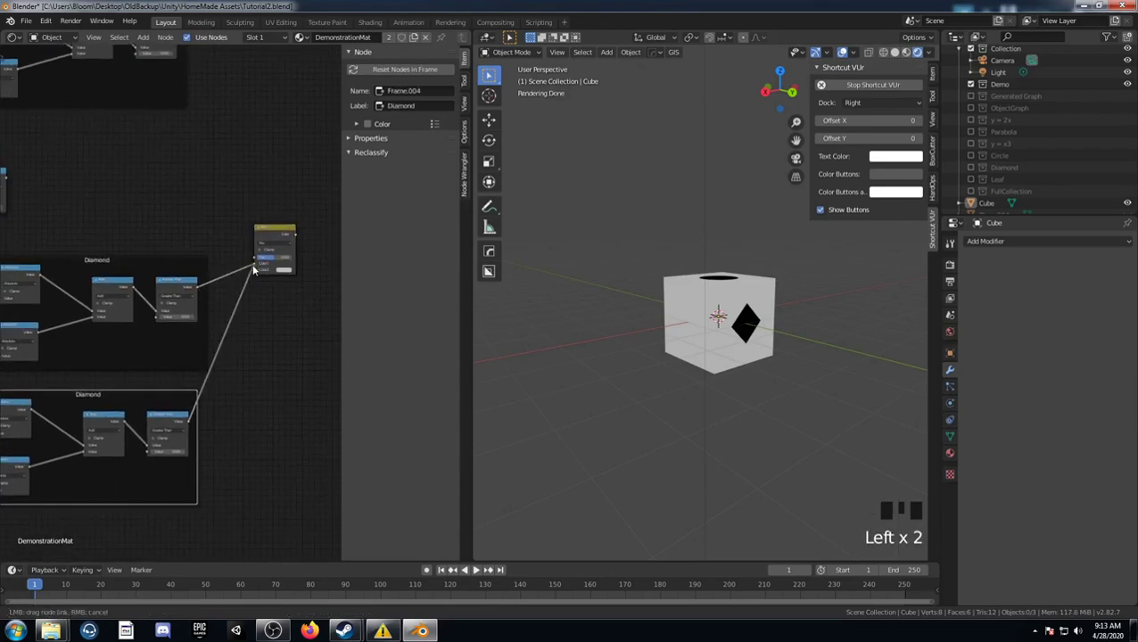
Step: Link the duplicated Greater Than node above the Diamond copies to the new Mix node's Fac input
middle_drag(40, 205, 92, 190)
drag(57, 164, 229, 224)
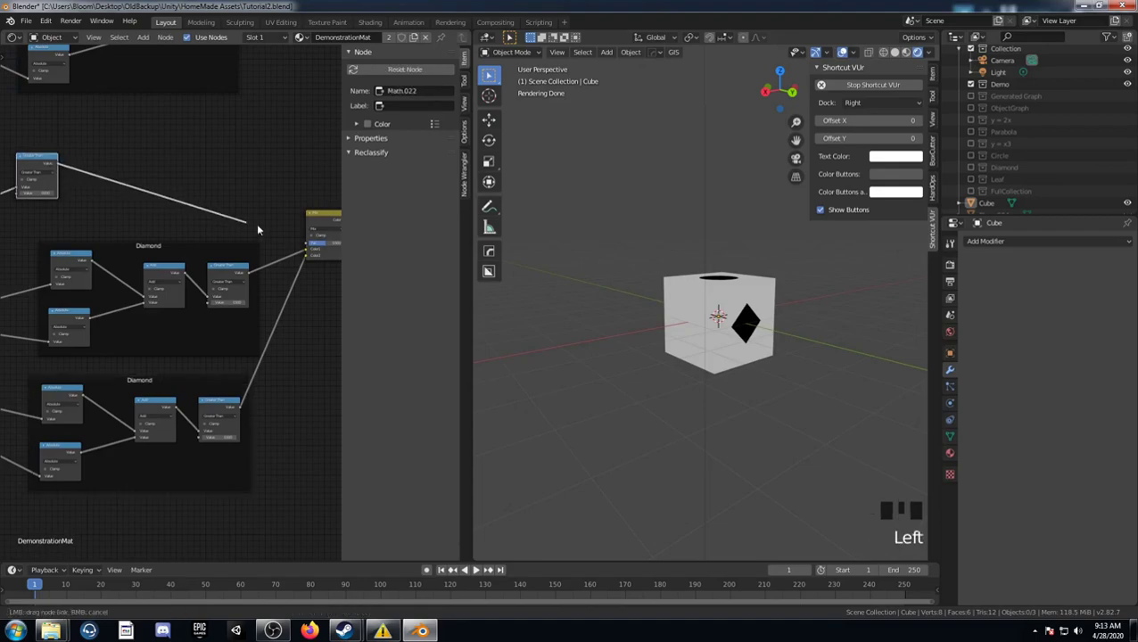
drag(304, 245, 304, 245)
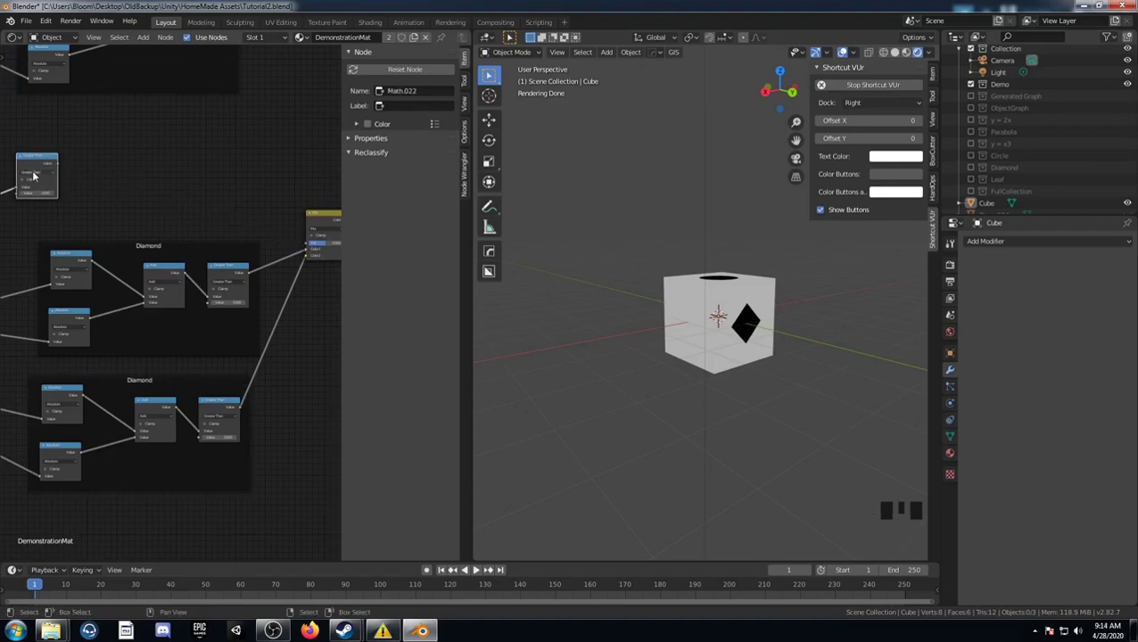
alt+right_drag(31, 167, 321, 222)
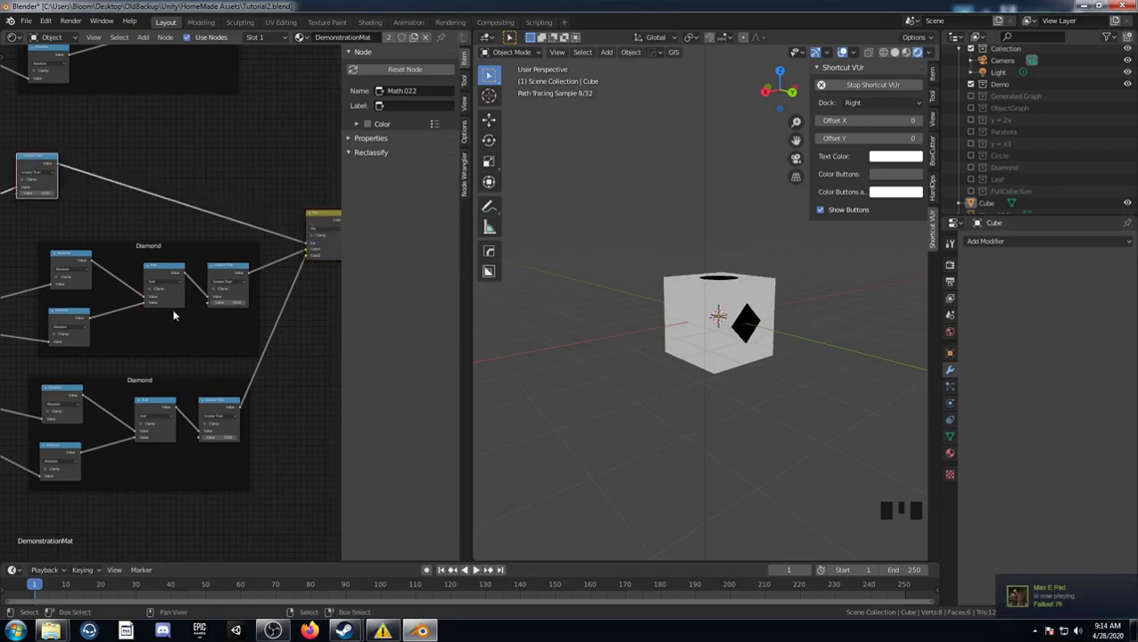
Step: Insert a Math node before the upper Absolute node of the upper Diamond copy and set it to Multiply
scroll(174, 308, down, 5)
middle_drag(158, 283, 180, 284)
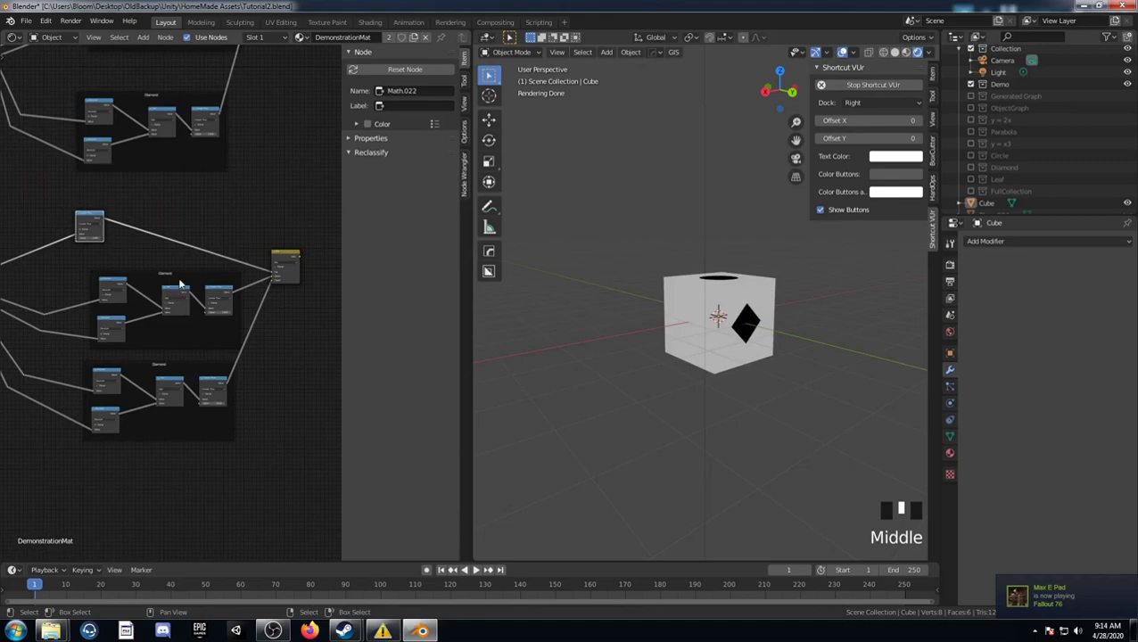
mouse_move(213, 341)
middle_down()
mouse_move(223, 355)
mouse_move(221, 323)
middle_up()
scroll(219, 335, down, 3)
scroll(140, 349, up, 7)
middle_drag(140, 350, 107, 267)
key(shift+a)
text(math)
key(Return)
click(92, 246)
click(131, 261)
click(126, 299)
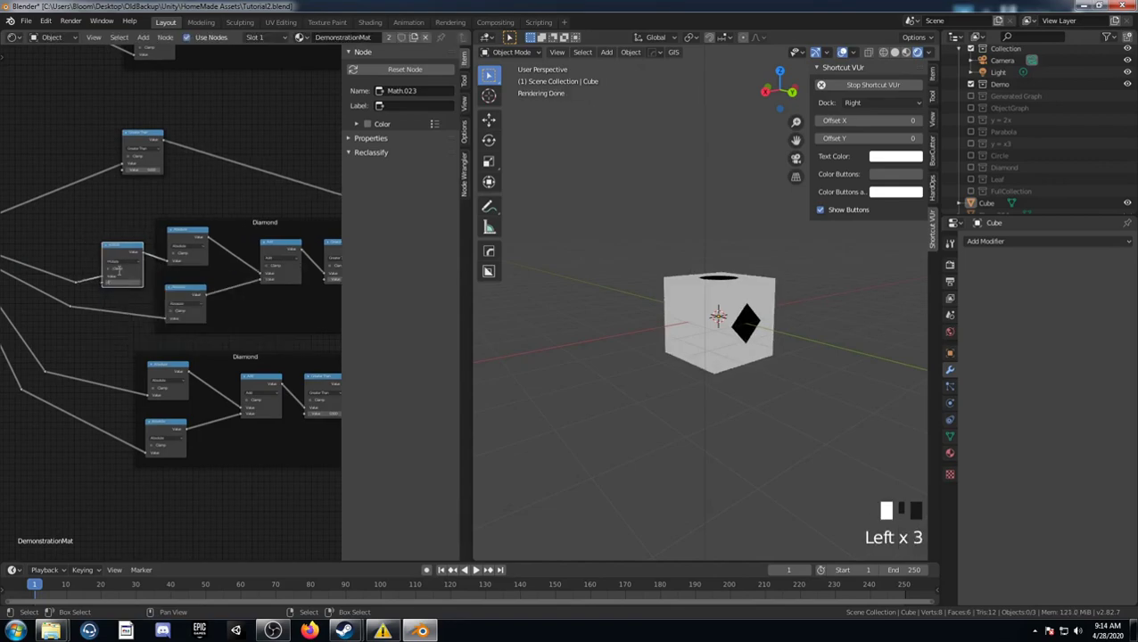
Step: Preview the upper Diamond copy's Greater Than node and the new Mix node on the cube, examining its faces
scroll(119, 274, down, 4)
middle_drag(119, 273, 13, 232)
ctrl+shift+click(198, 255)
middle_drag(776, 362, 503, 348)
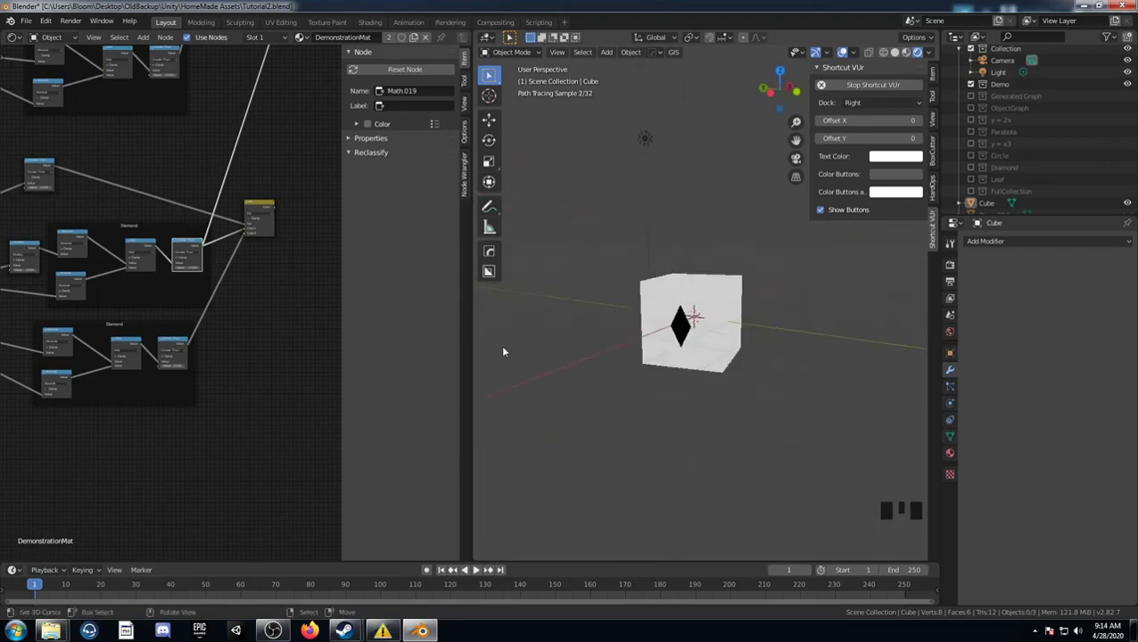
scroll(203, 368, down, 4)
middle_drag(203, 369, 216, 350)
ctrl+shift+click(215, 297)
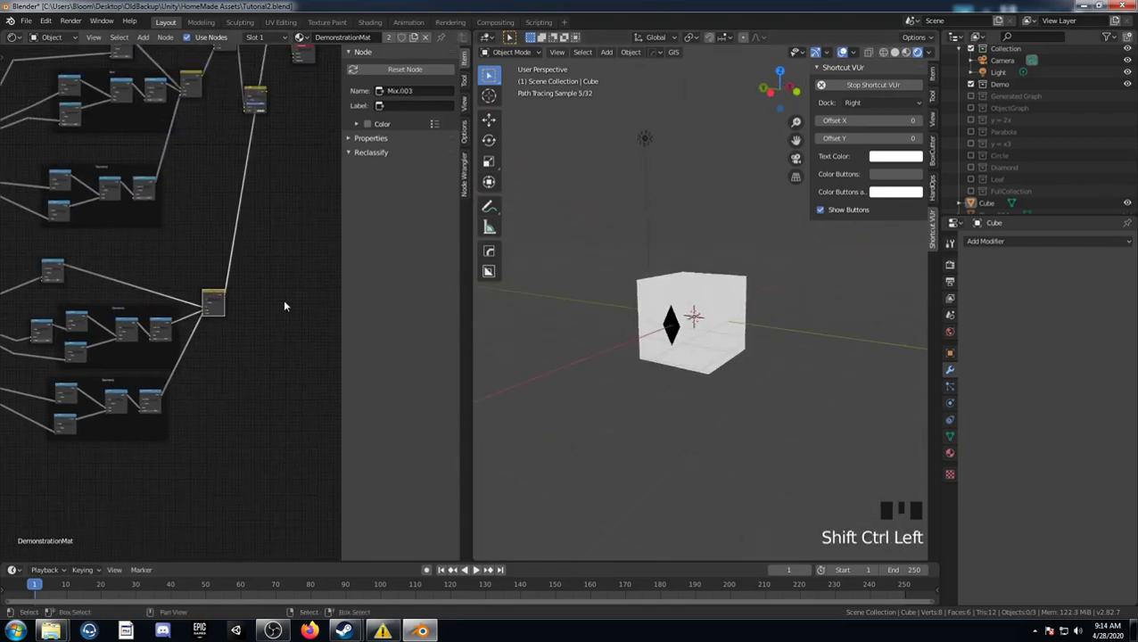
mouse_move(616, 317)
middle_down()
mouse_move(654, 291)
mouse_move(754, 290)
mouse_move(779, 203)
mouse_move(626, 316)
middle_up()
Step: Connect the Diamond copies' Mix node to the final Mix node and preview the combined result on the cube
middle_drag(207, 241, 142, 349)
scroll(132, 327, down, 4)
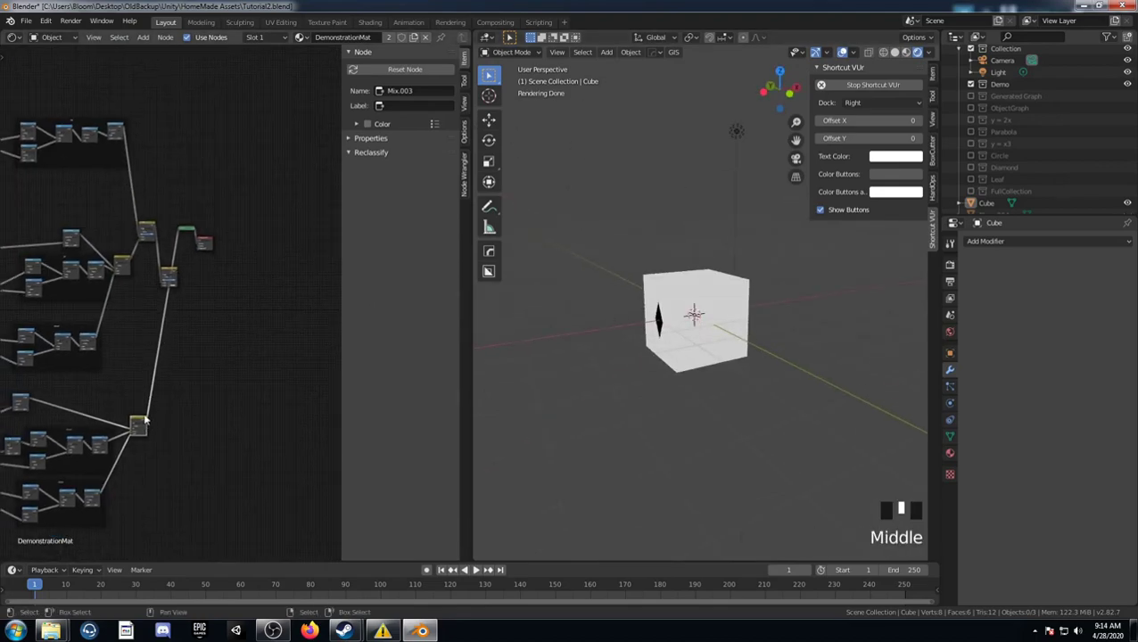
scroll(151, 303, up, 9)
drag(123, 546, 232, 272)
ctrl+shift+click(231, 272)
middle_drag(662, 400, 533, 447)
Step: Duplicate the Greater Than node above the Diamond copies and insert it before the original Diamond's upper Absolute node
scroll(754, 360, up, 4)
middle_drag(194, 465, 25, 406)
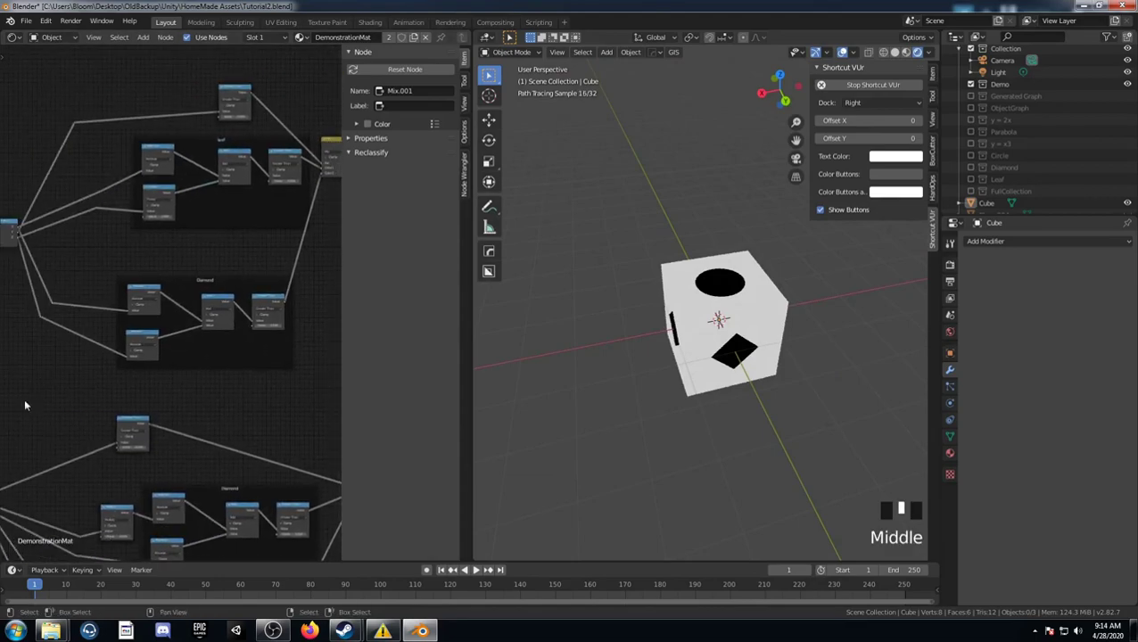
middle_drag(188, 413, 122, 310)
scroll(174, 406, up, 4)
click(192, 406)
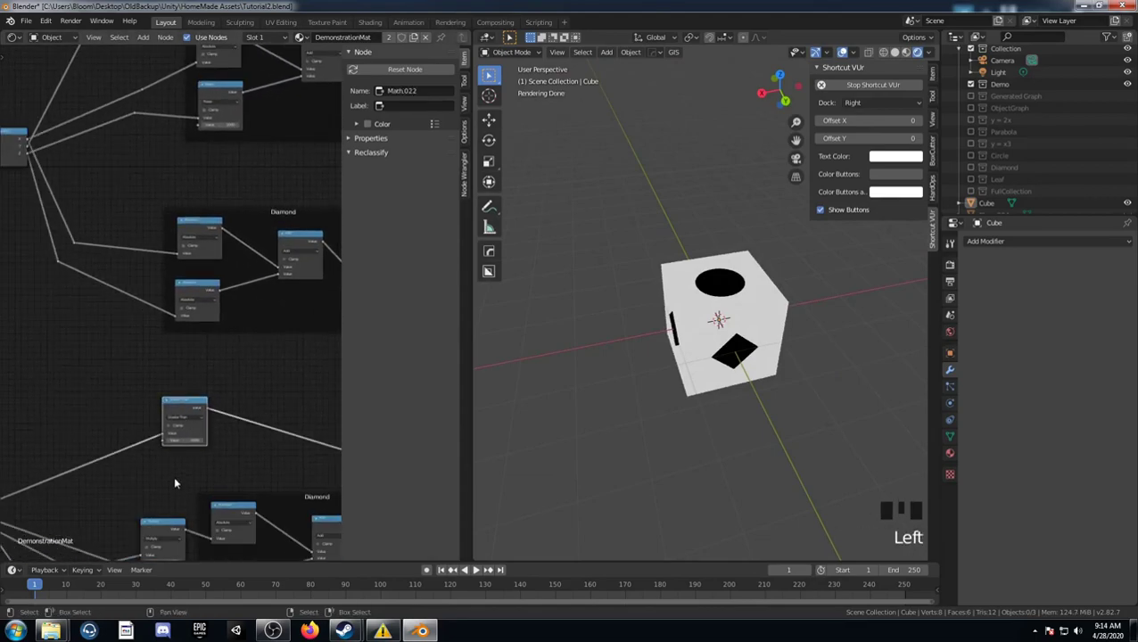
key(shift+d)
click(110, 321)
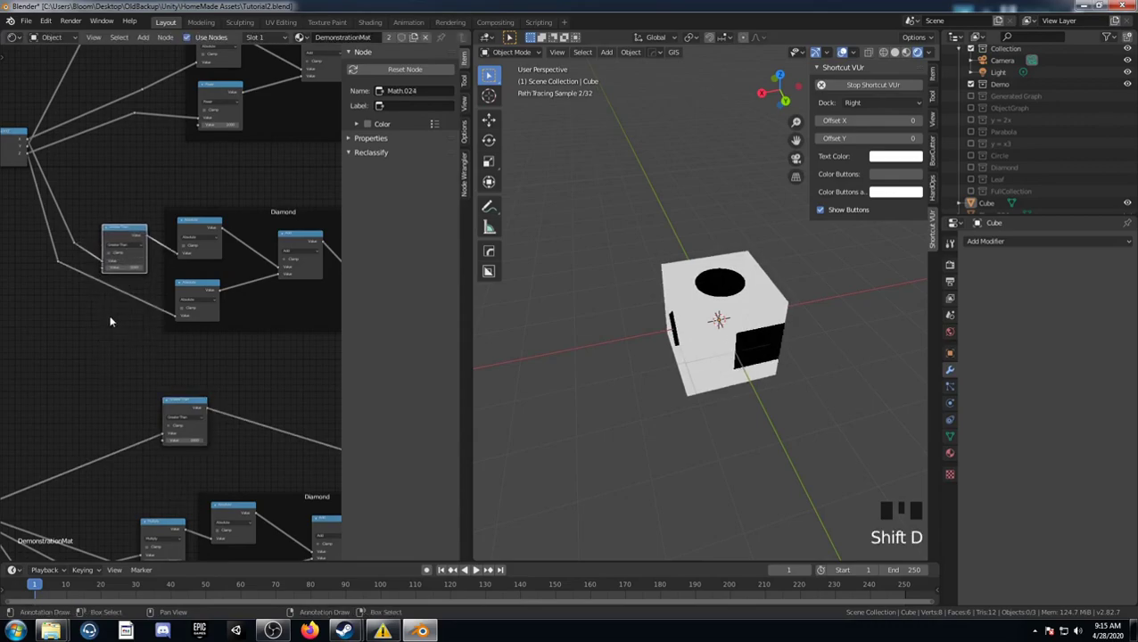
Step: Change the inserted Math node before the original Diamond frame to Add with a value of 0.2
click(127, 249)
click(167, 266)
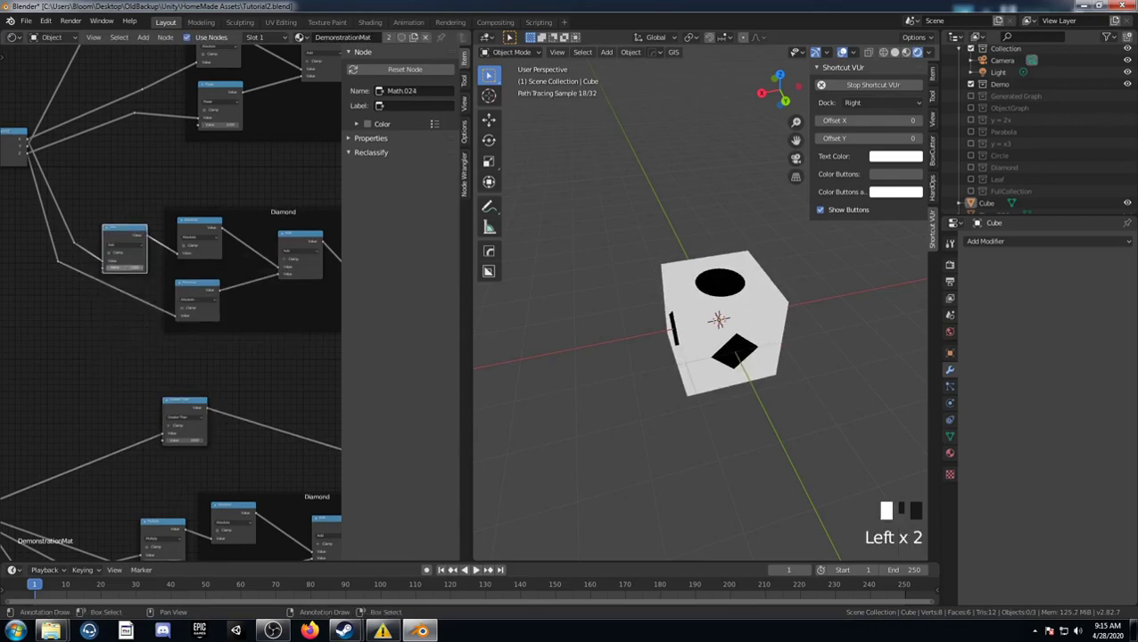
text(.2)
key(Return)
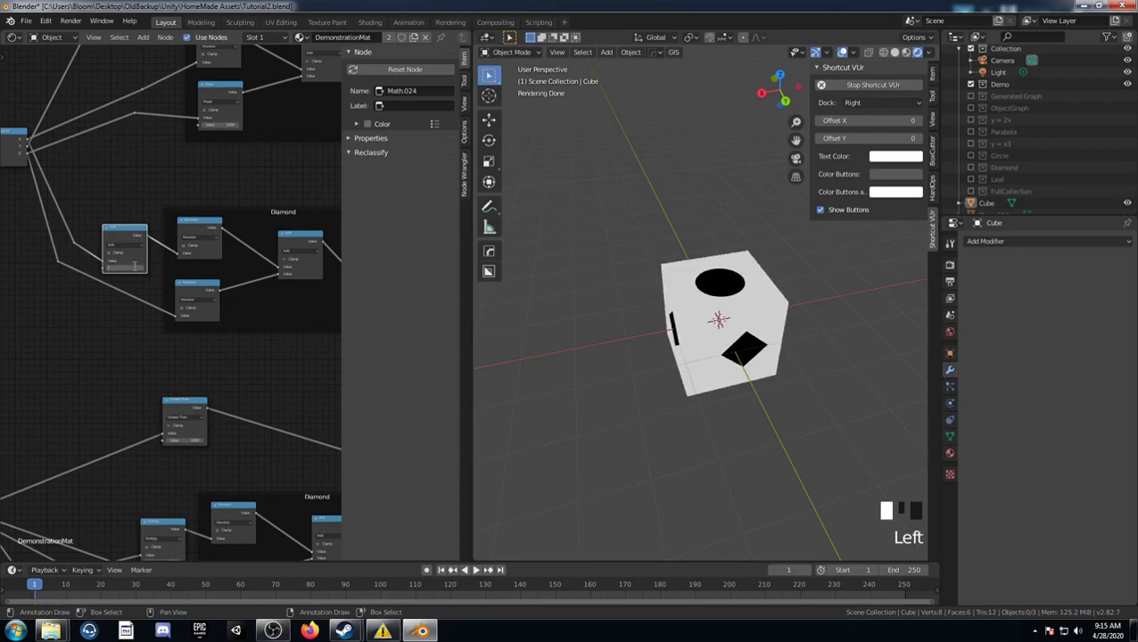
drag(135, 265, 130, 266)
Step: Duplicate the whole framed Circle group and place the copy above the original
scroll(740, 308, down, 4)
middle_drag(740, 308, 757, 179)
scroll(757, 294, up, 3)
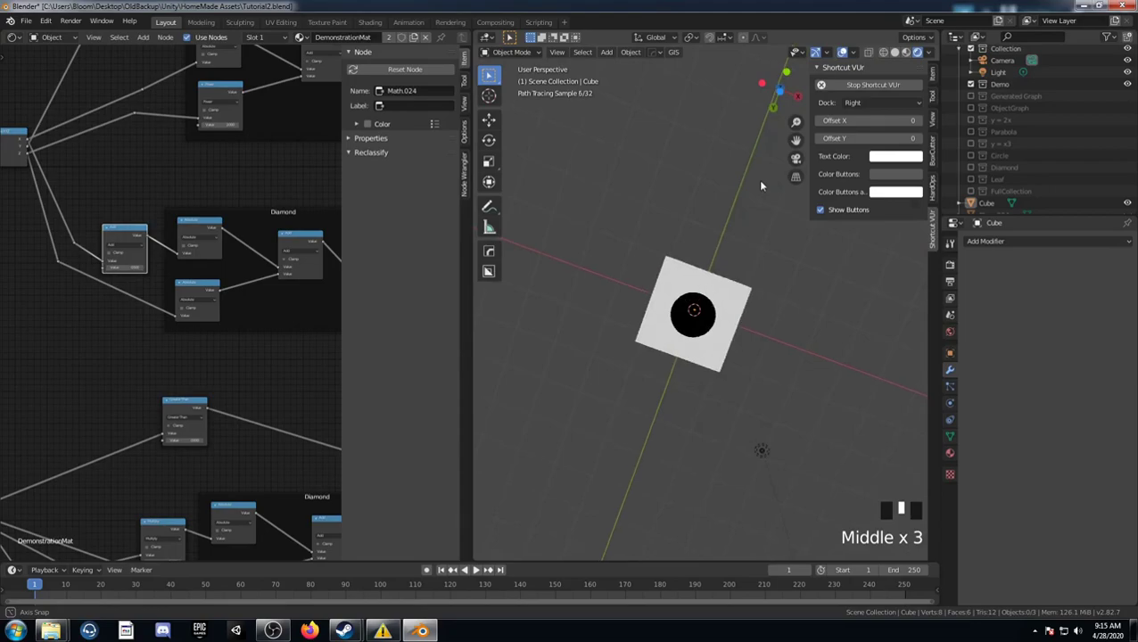
scroll(225, 222, down, 5)
middle_drag(225, 222, 153, 299)
scroll(173, 293, down, 3)
drag(114, 285, 257, 190)
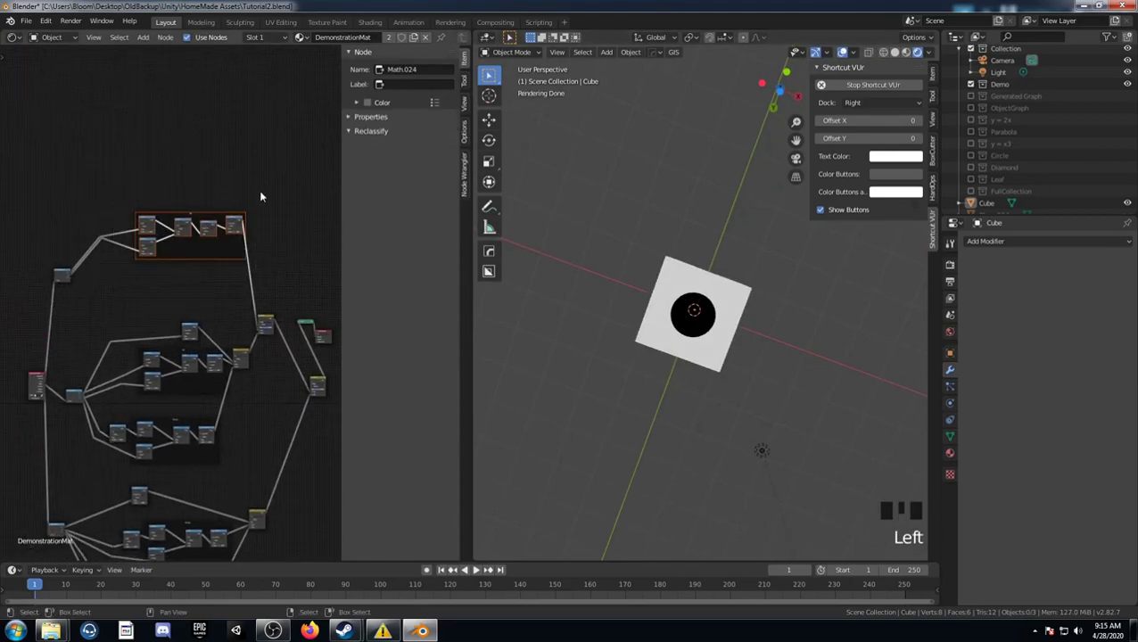
key(shift+d)
click(253, 132)
scroll(59, 312, up, 5)
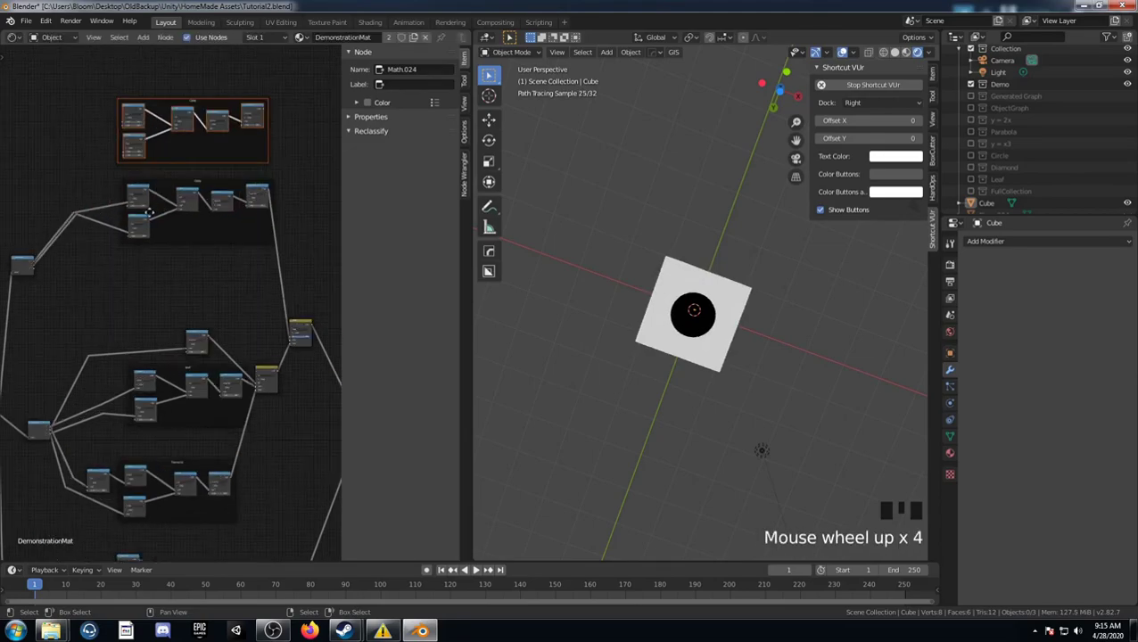
Step: Link the Circle branch's two reroutes to the two Power nodes of the Circle copy
drag(55, 316, 79, 241)
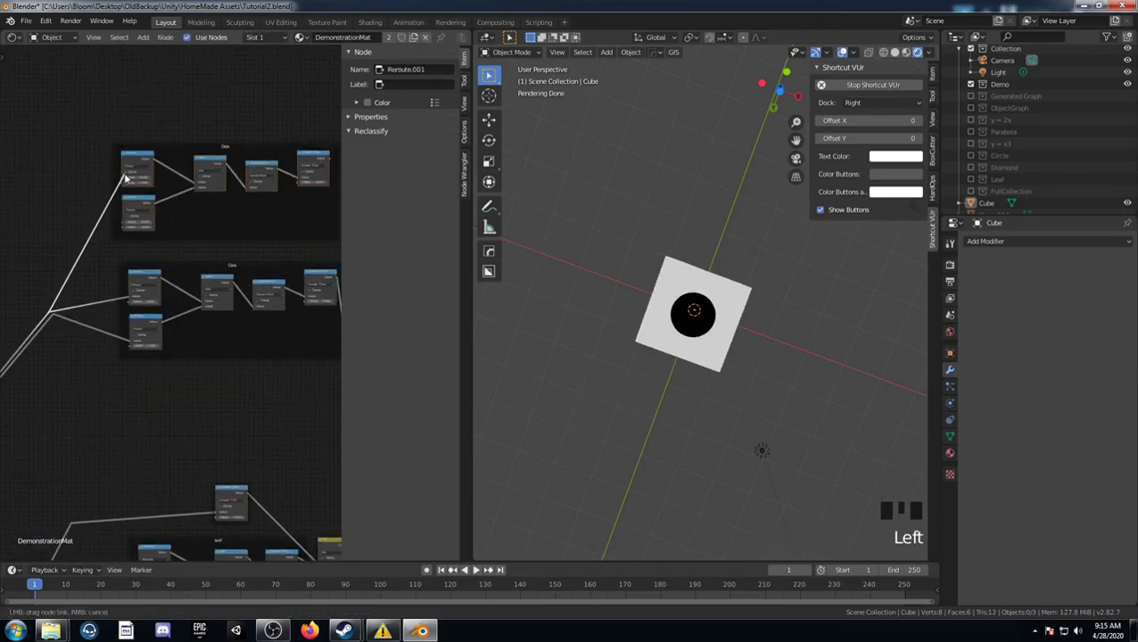
drag(123, 181, 122, 183)
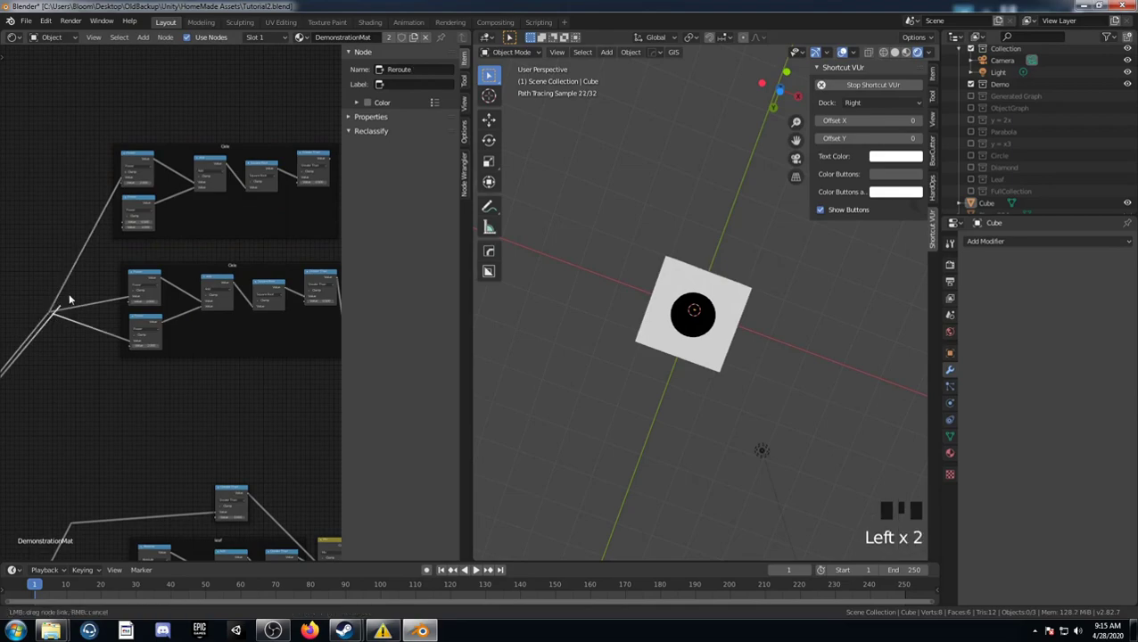
drag(120, 234, 121, 229)
scroll(119, 239, down, 4)
middle_drag(116, 391, 132, 396)
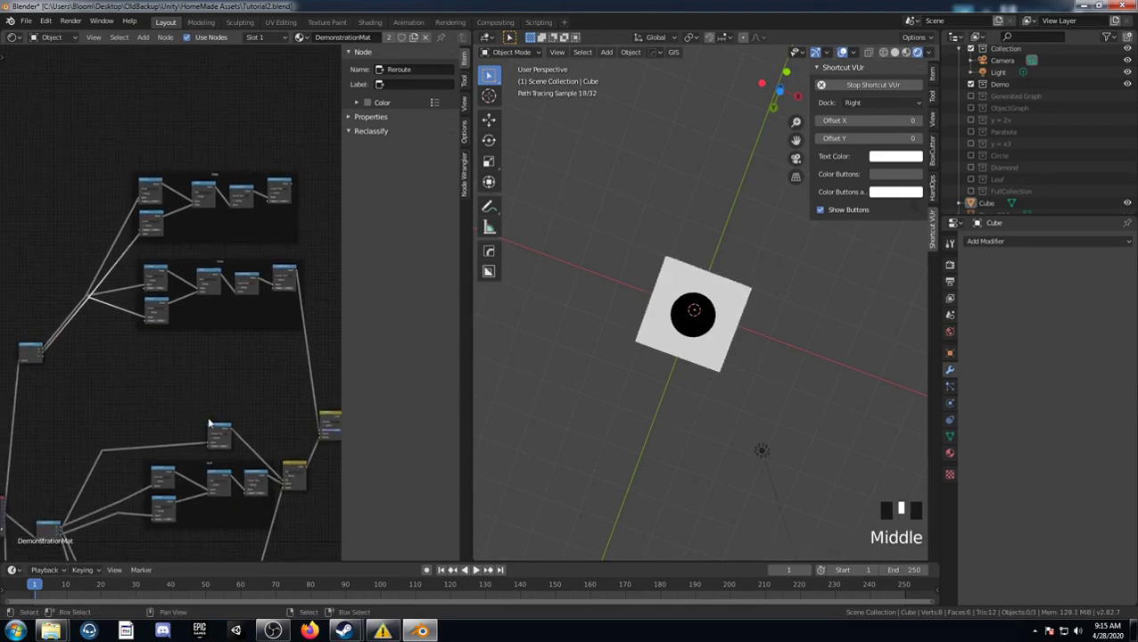
Step: Duplicate the Greater Than node above the Leaf frame, place it above the Circle copy, and feed it the first Separate XYZ's Z output
click(216, 429)
key(shift+d)
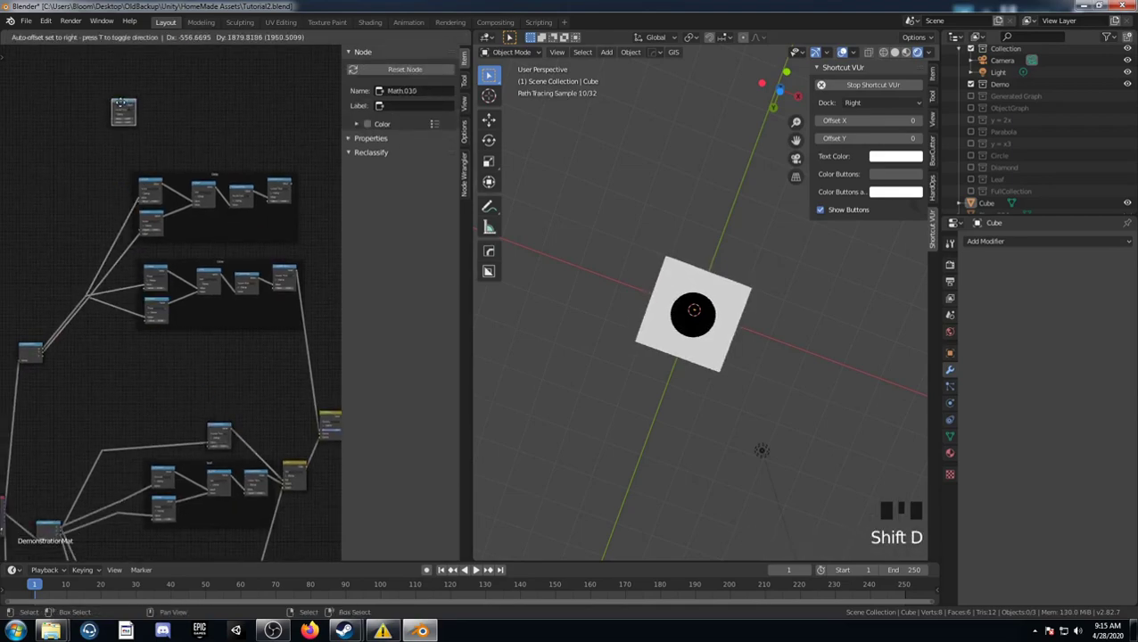
click(126, 119)
scroll(43, 357, up, 4)
middle_drag(43, 357, 58, 397)
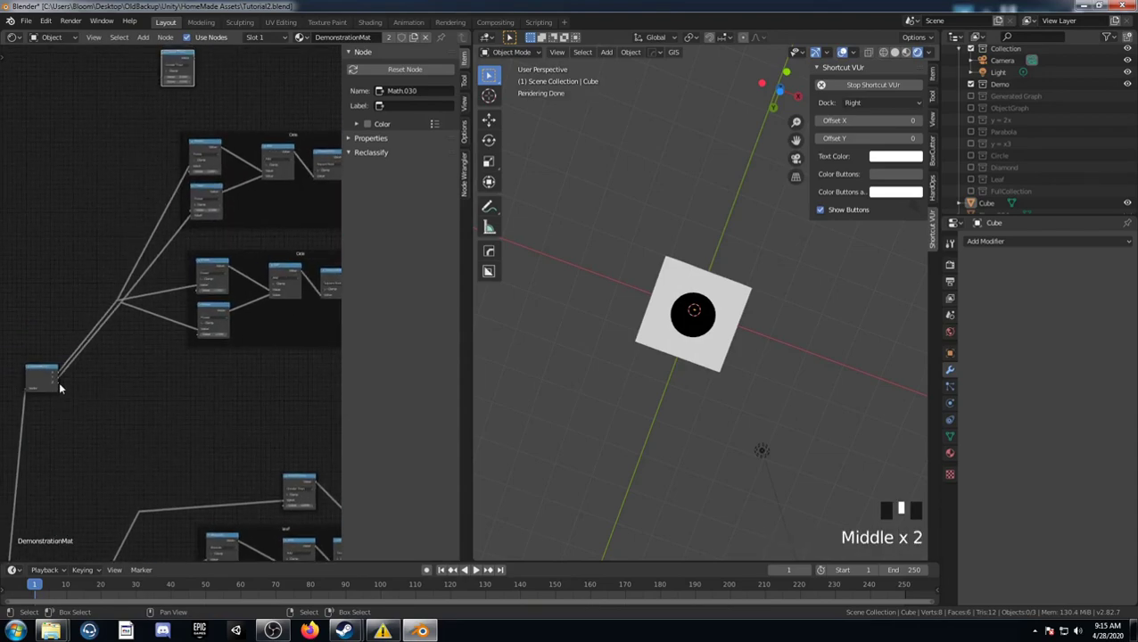
click(59, 383)
drag(59, 382, 162, 78)
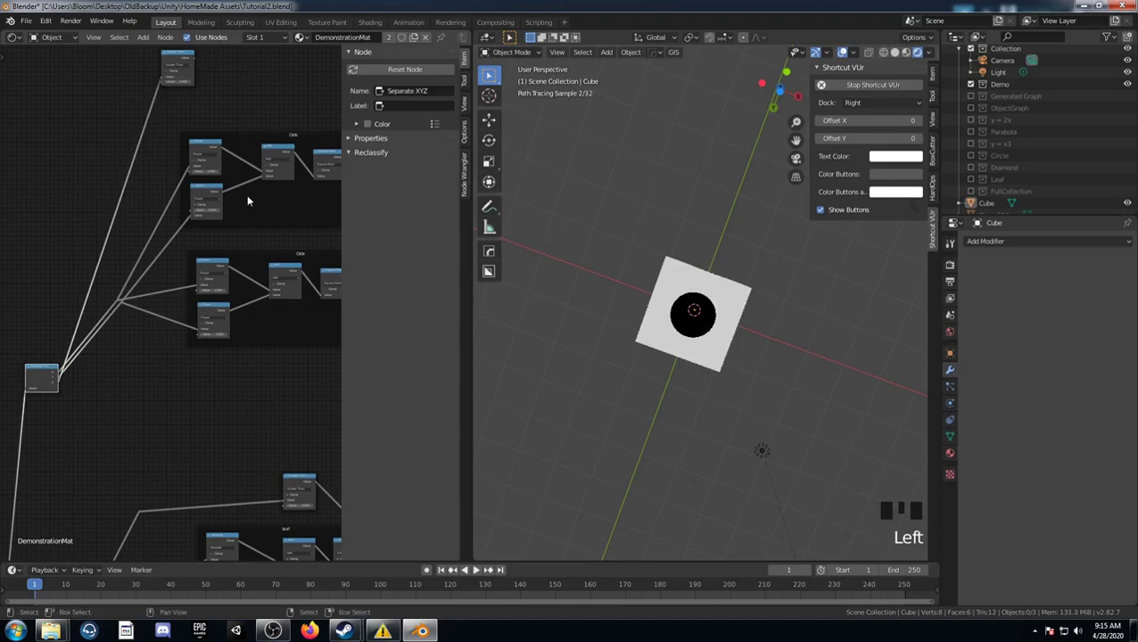
Step: Duplicate the Mix node to beside the Circle frames and link the Greater Than node above them to its Fac input
middle_drag(309, 210, 68, 243)
scroll(177, 394, down, 4)
middle_drag(177, 394, 220, 362)
click(208, 489)
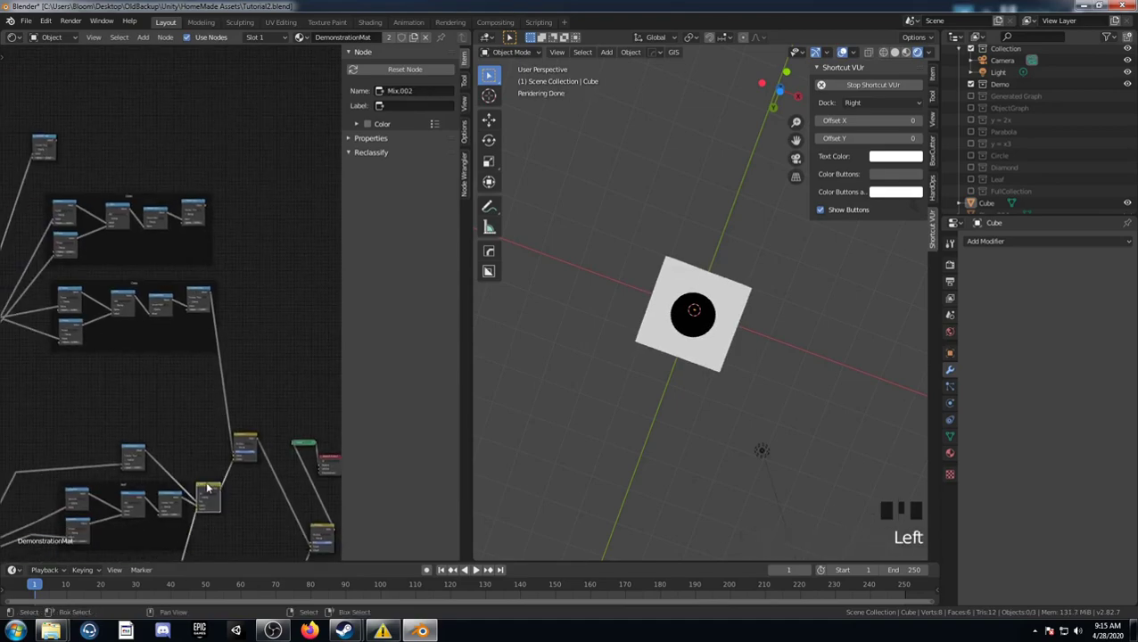
key(shift+d)
click(257, 237)
drag(55, 140, 245, 198)
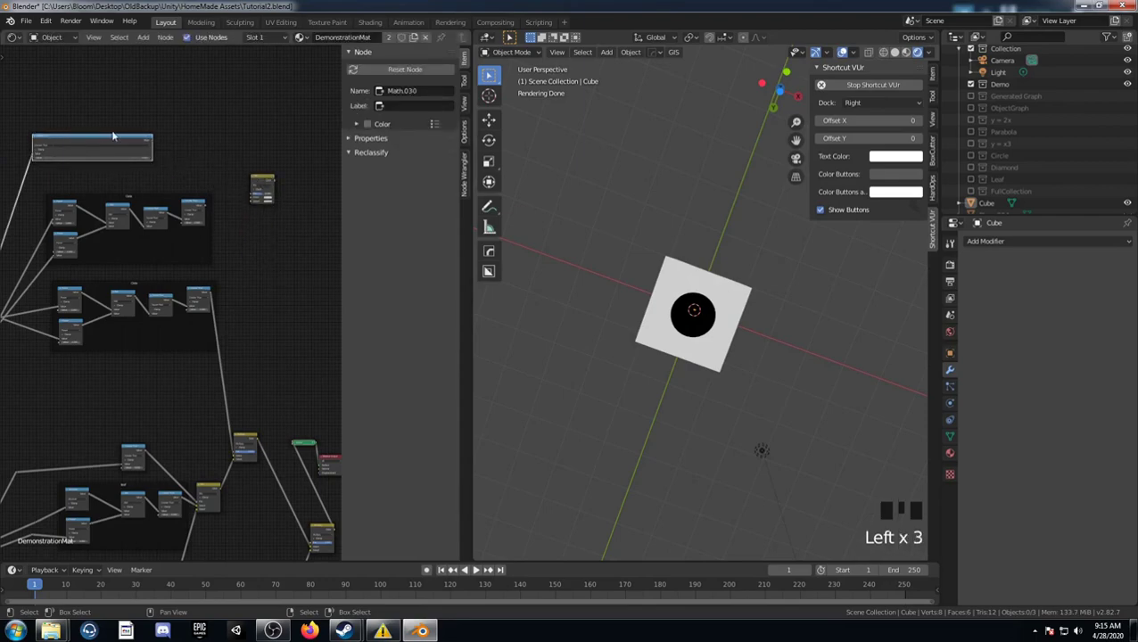
key(ctrl+z)
drag(81, 142, 85, 145)
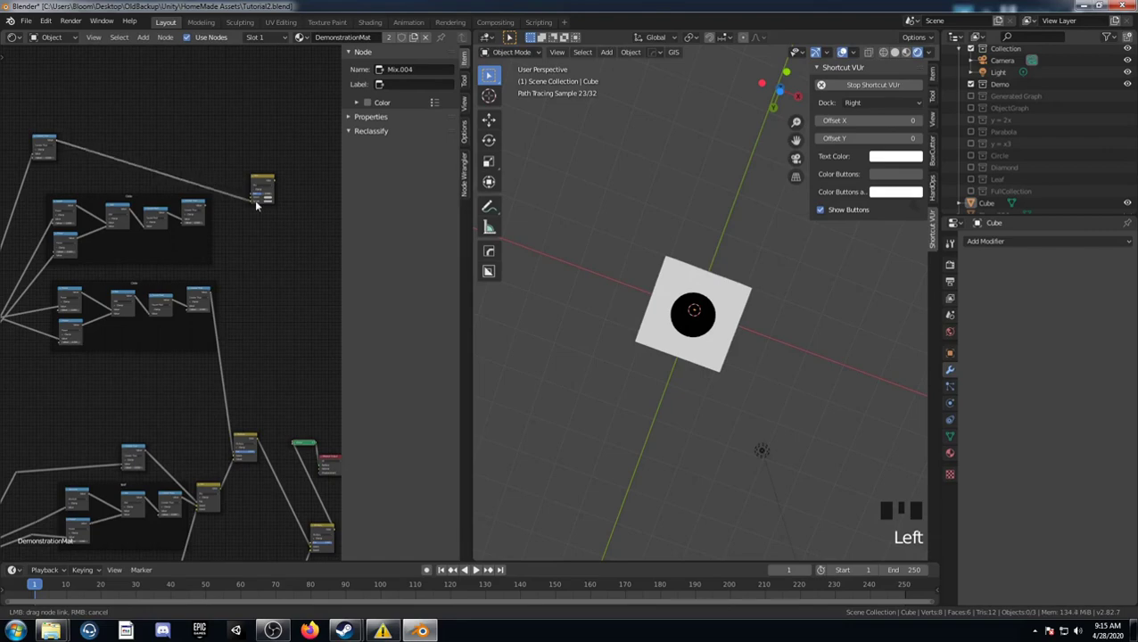
Step: Connect the final Greater Than nodes of both Circle groups to the new Mix node's two color inputs
scroll(196, 220, up, 4)
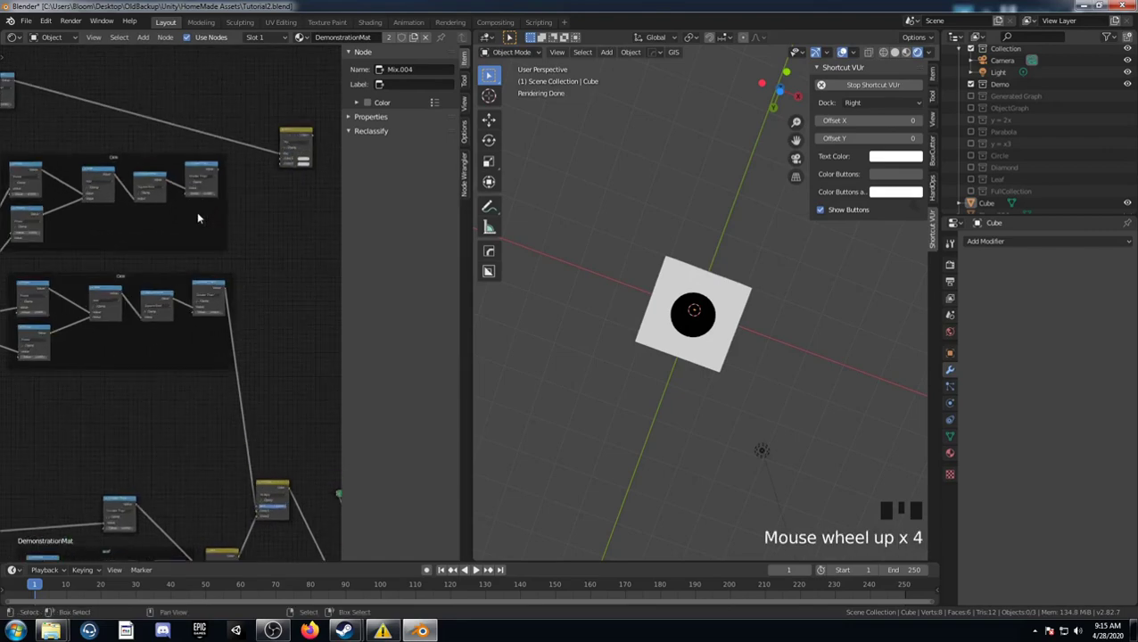
alt+right_drag(201, 169, 295, 152)
alt+right_drag(206, 288, 294, 152)
middle_drag(292, 346, 231, 358)
scroll(183, 267, down, 2)
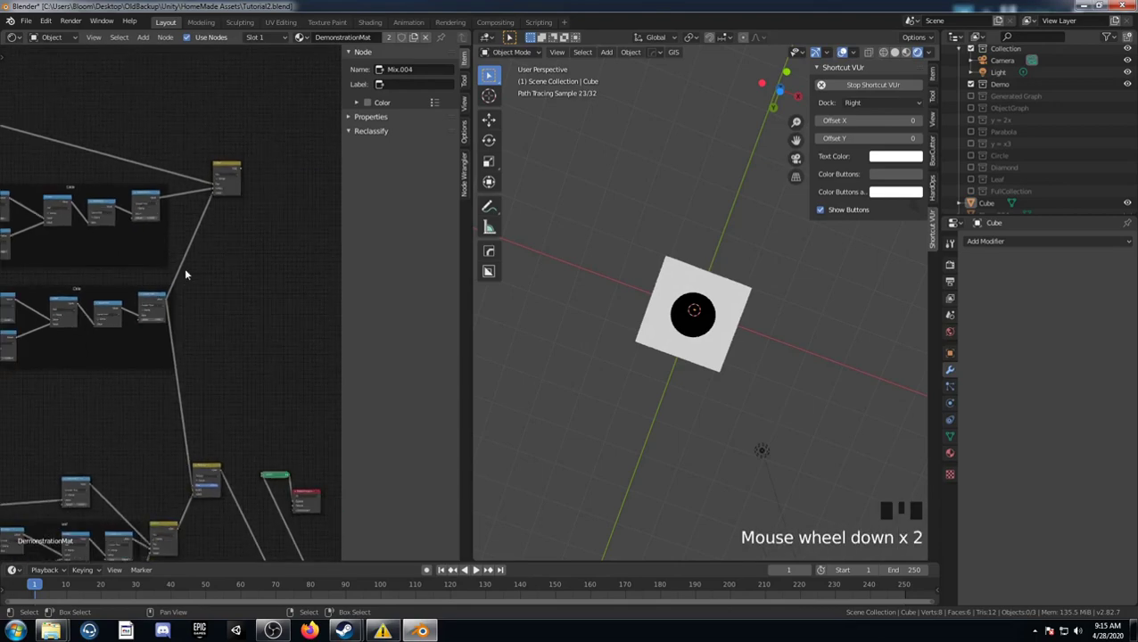
Step: Feed the new Circle Mix node's output into the combining Mix node in place of the direct Circle link
drag(240, 165, 258, 383)
middle_drag(257, 383, 253, 347)
scroll(210, 369, up, 3)
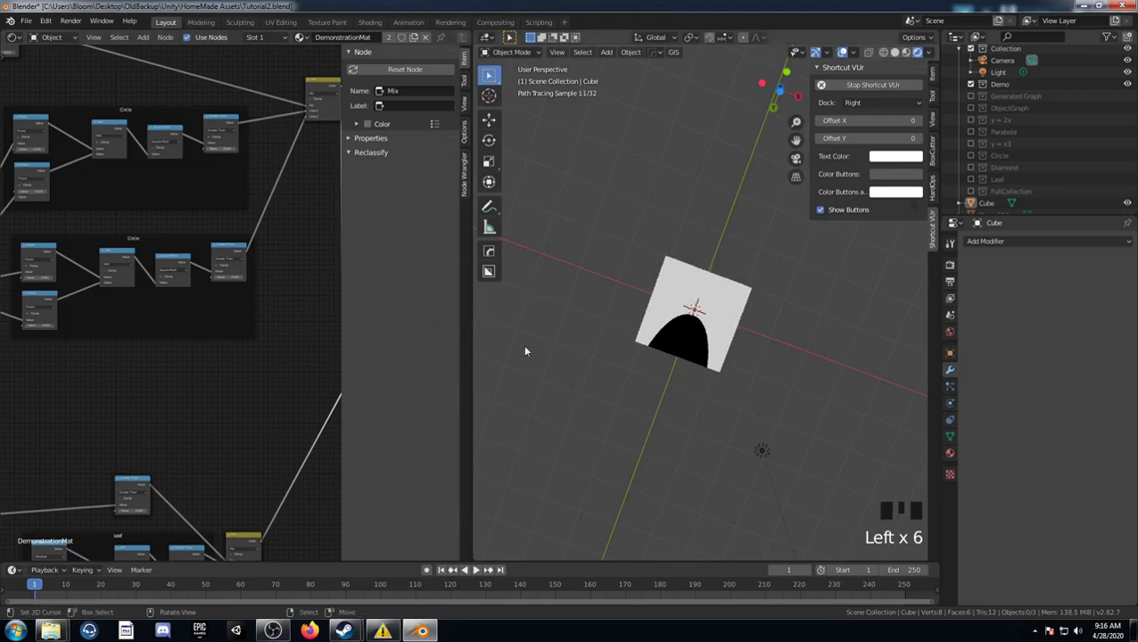
middle_drag(251, 291, 261, 322)
scroll(246, 368, up, 4)
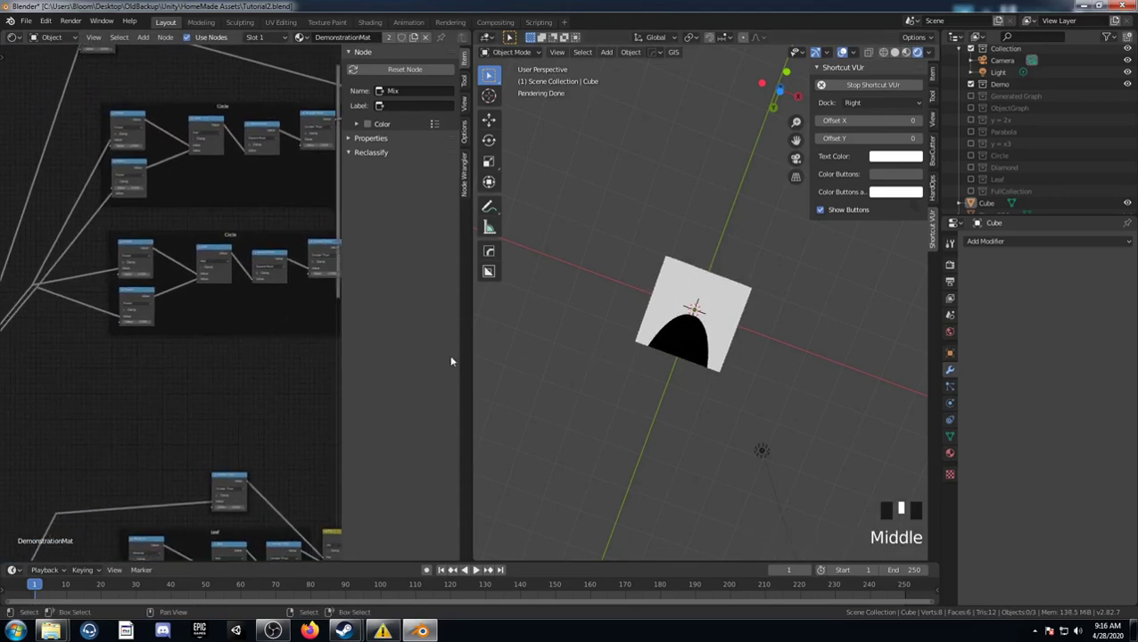
Step: Set the unlinked value of the lower Power node in the upper Circle frame to 2
middle_drag(168, 396, 69, 360)
middle_drag(698, 375, 731, 357)
scroll(246, 370, down, 3)
middle_drag(246, 370, 236, 368)
scroll(230, 367, up, 4)
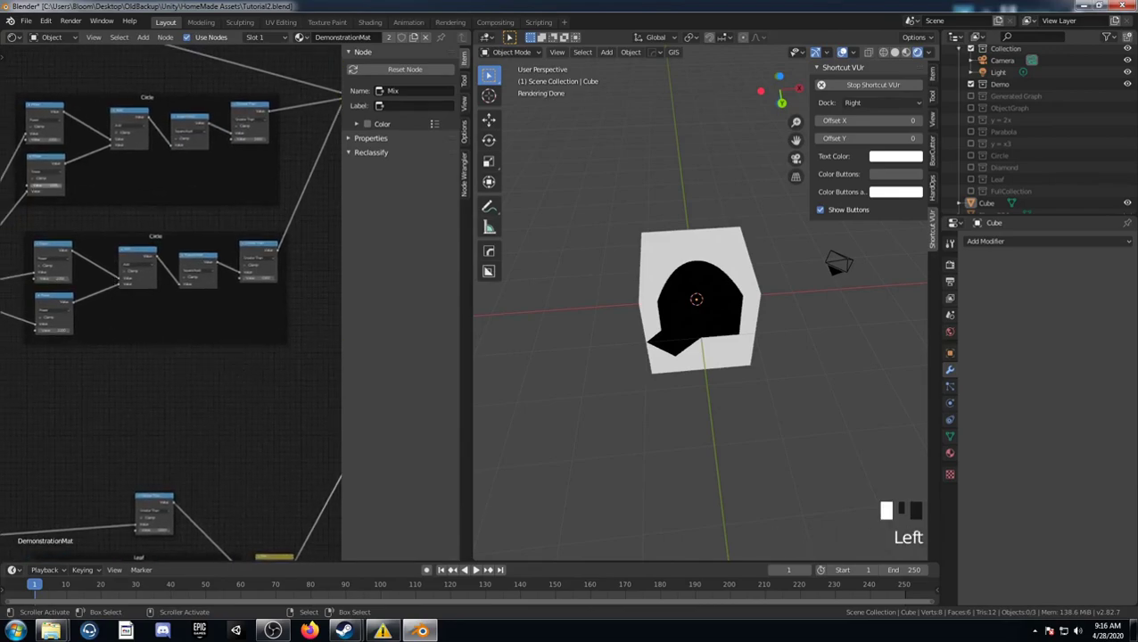
drag(56, 185, 58, 185)
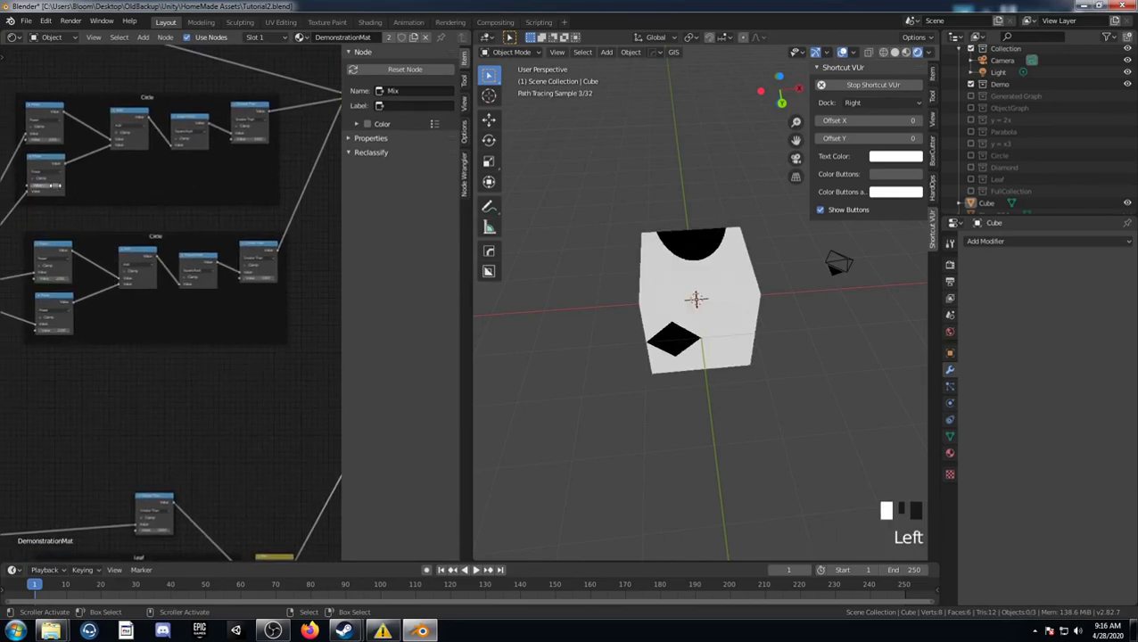
Step: Preview the final Greater Than node of the lower Circle frame, and that of the upper Circle frame, on the cube
middle_drag(734, 381, 825, 428)
middle_drag(191, 414, 294, 408)
ctrl+shift+click(286, 297)
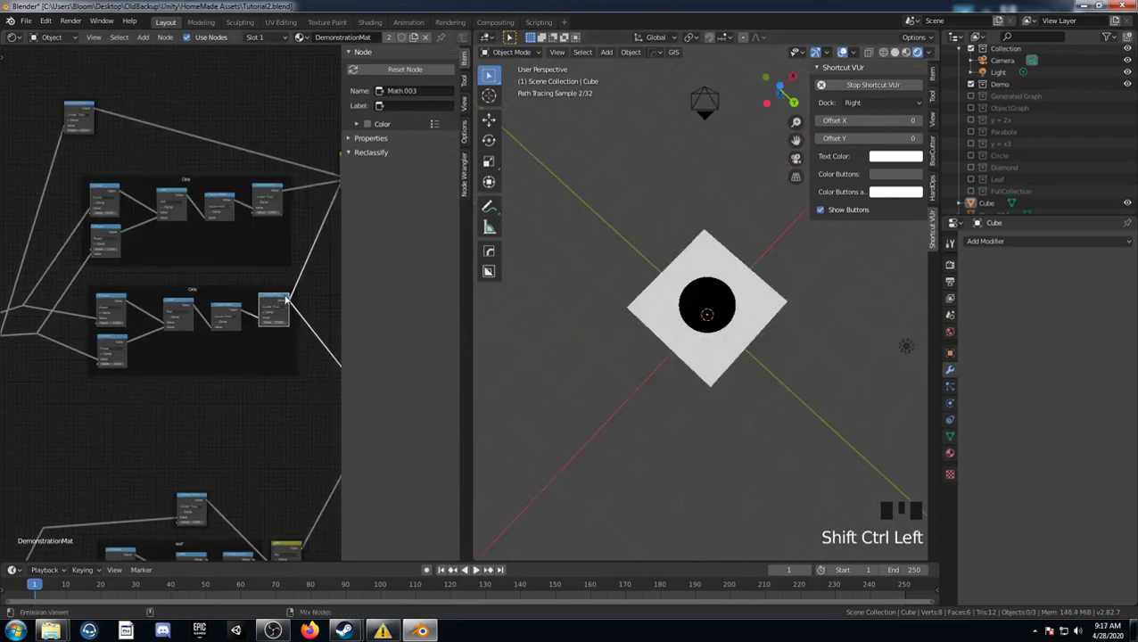
middle_drag(826, 352, 790, 207)
ctrl+shift+click(264, 191)
mouse_move(810, 338)
middle_down()
mouse_move(843, 330)
mouse_move(829, 337)
middle_up()
Step: Move the incoming link on the upper Circle frame's lower Power node from its second Value input to its first
middle_drag(236, 372, 231, 403)
scroll(254, 430, up, 4)
scroll(160, 356, up, 2)
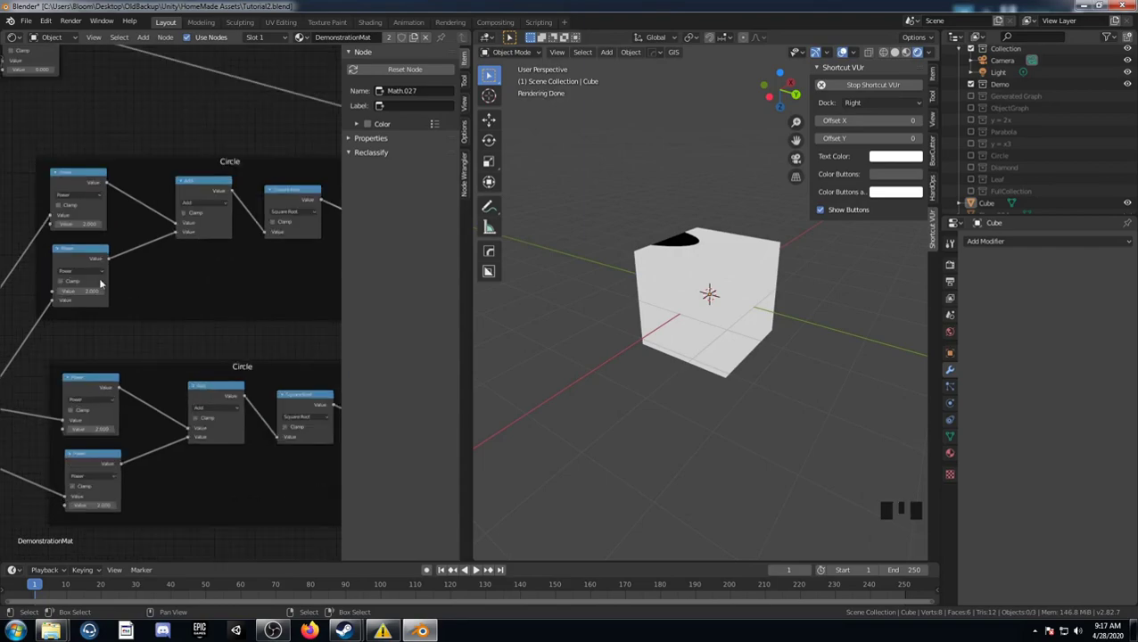
click(52, 303)
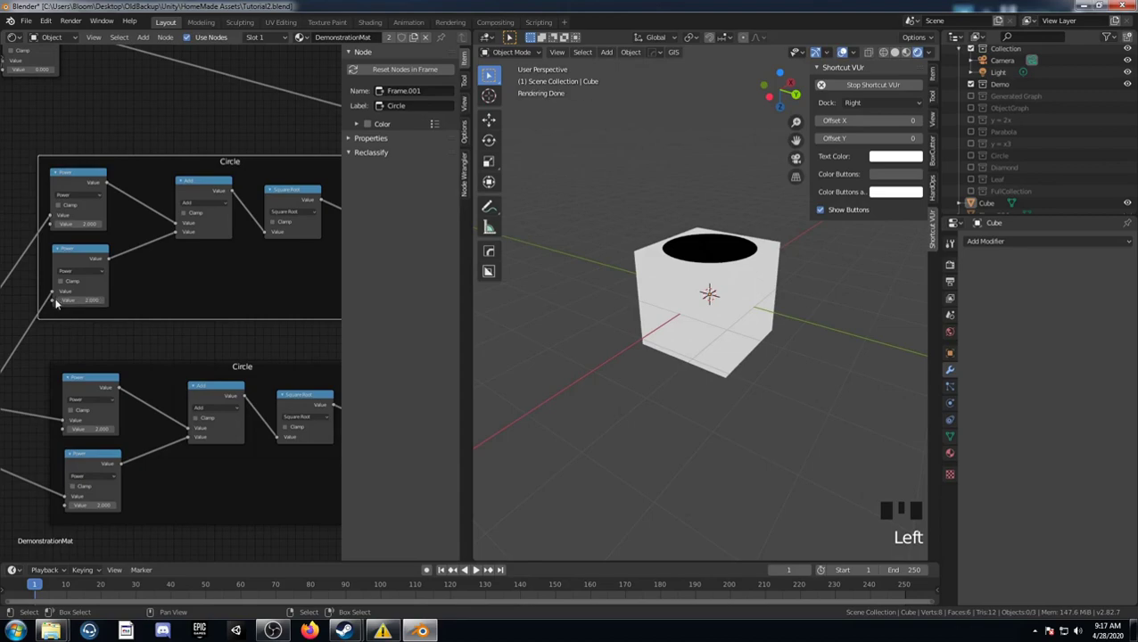
Step: Examine the masked shapes on all the cube's faces and compare them with the three branches of the complete node tree
scroll(170, 380, down, 8)
middle_drag(170, 381, 155, 318)
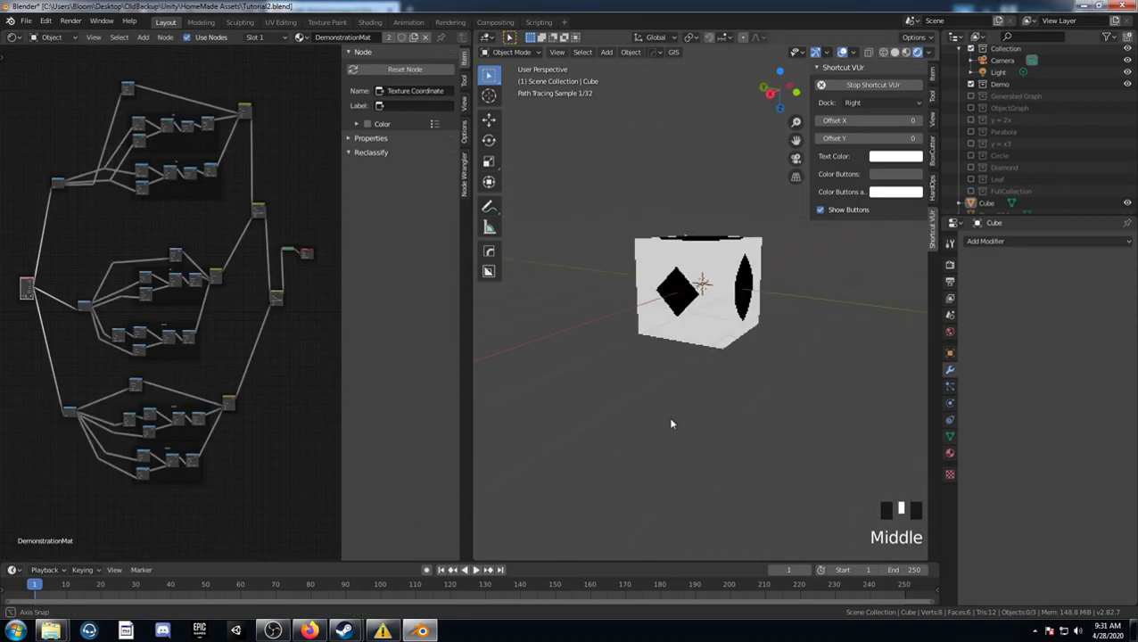
middle_drag(697, 369, 699, 306)
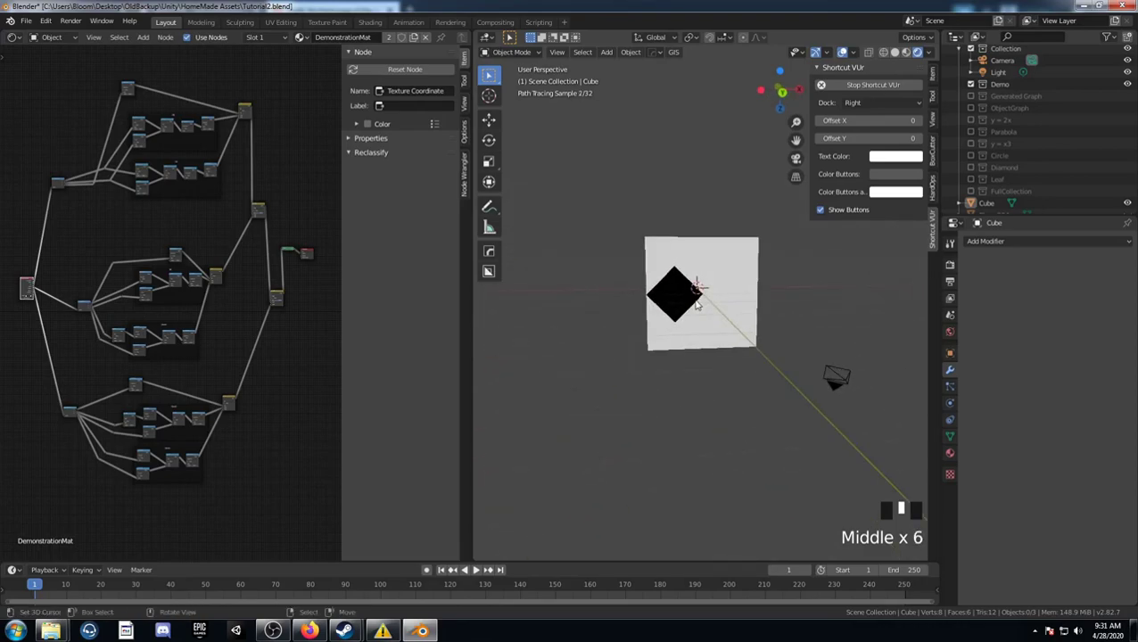
mouse_move(586, 321)
middle_down()
mouse_move(622, 351)
mouse_move(700, 295)
mouse_move(706, 365)
mouse_move(691, 303)
mouse_move(700, 250)
mouse_move(683, 296)
middle_up()
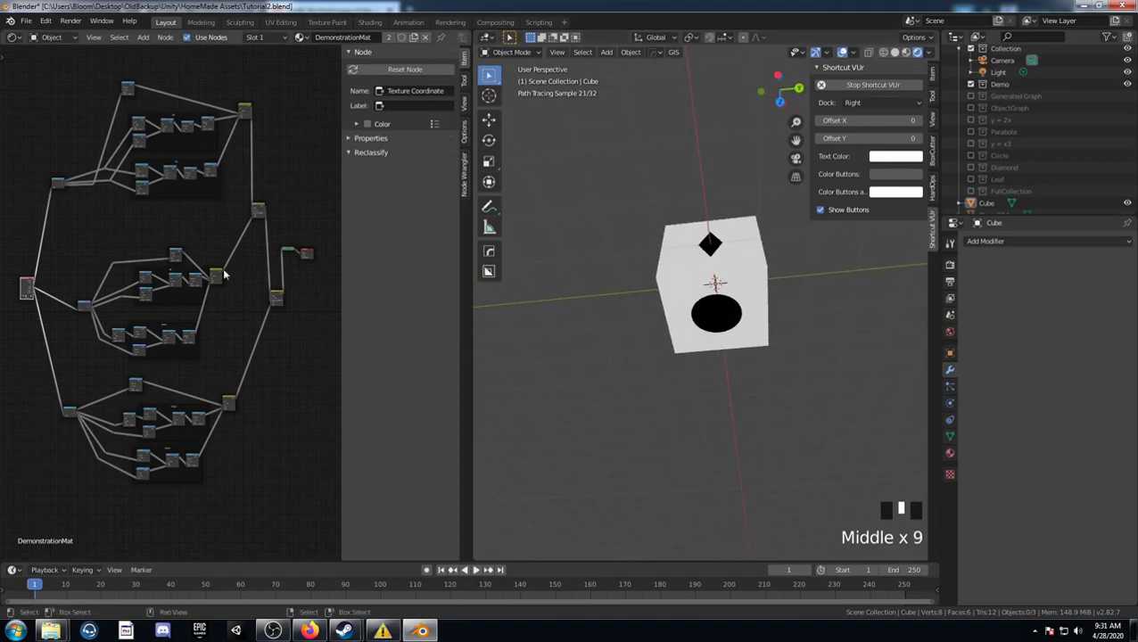
middle_drag(241, 261, 239, 275)
scroll(188, 323, up, 1)
mouse_move(188, 323)
middle_down()
mouse_move(190, 310)
mouse_move(209, 328)
middle_up()
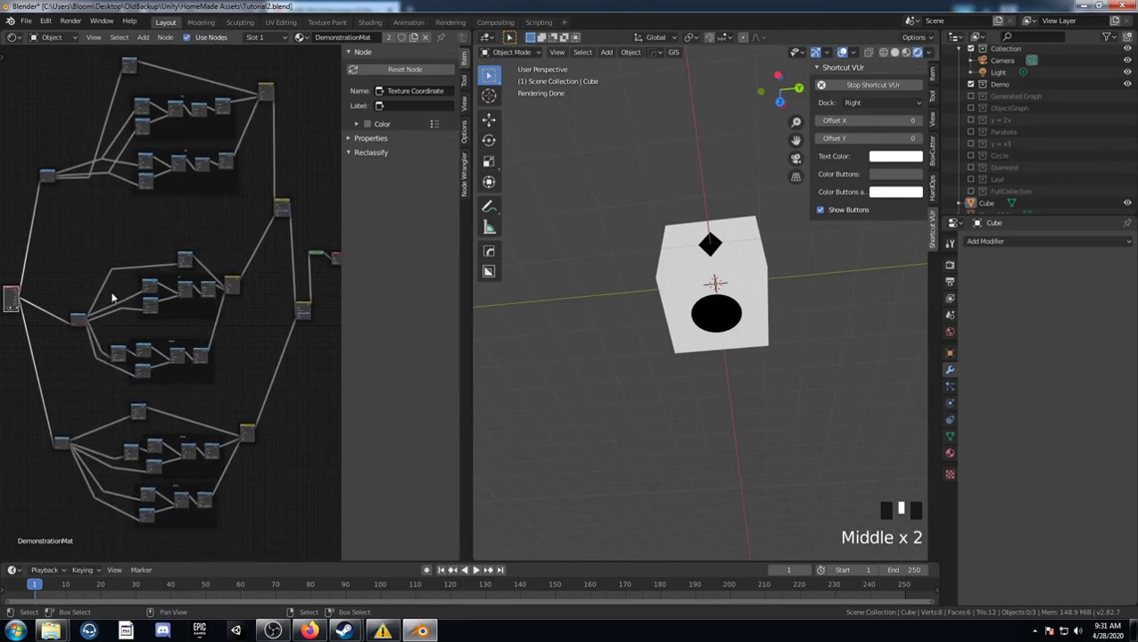
middle_drag(580, 468, 482, 393)
middle_drag(140, 369, 178, 351)
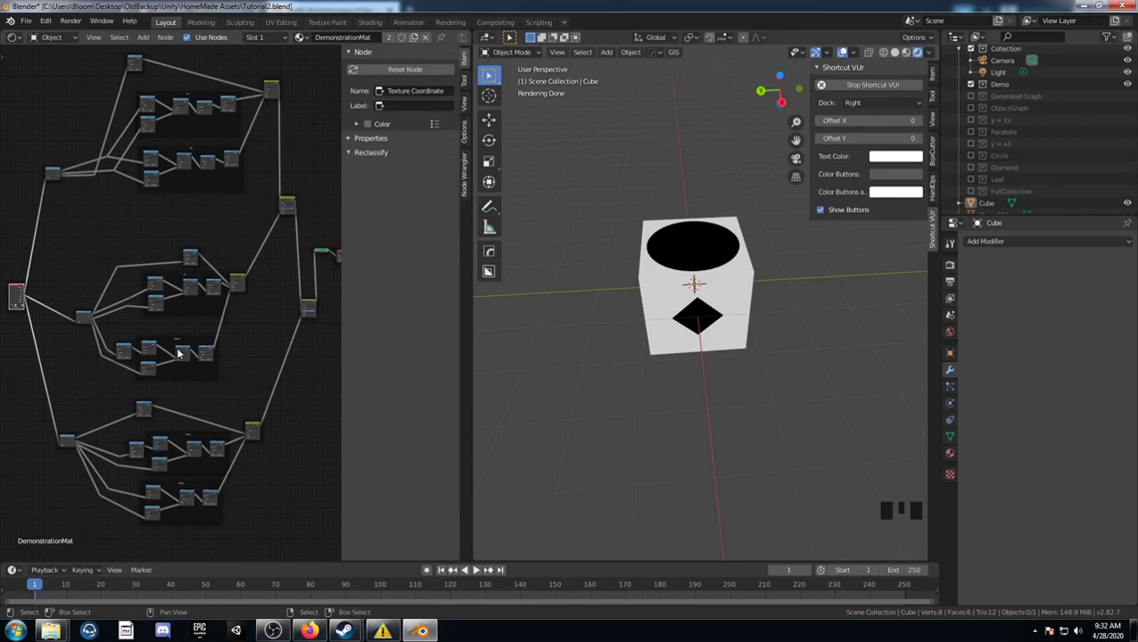
mouse_move(178, 338)
middle_down()
mouse_move(186, 363)
mouse_move(176, 354)
middle_up()
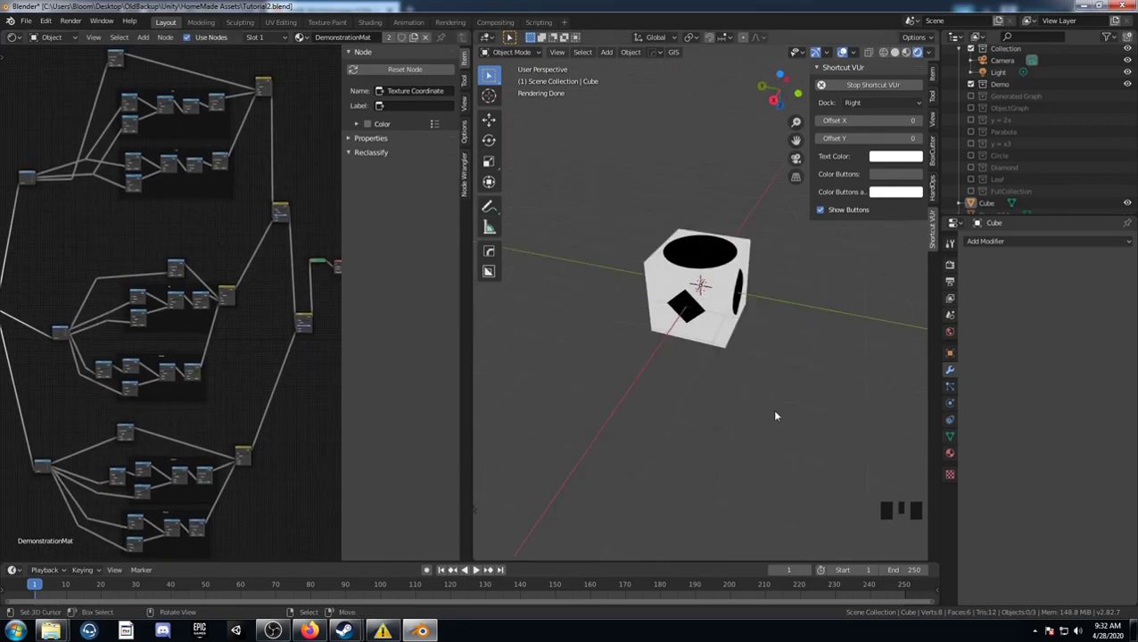
middle_drag(774, 412, 721, 357)
scroll(699, 402, down, 2)
scroll(723, 370, up, 3)
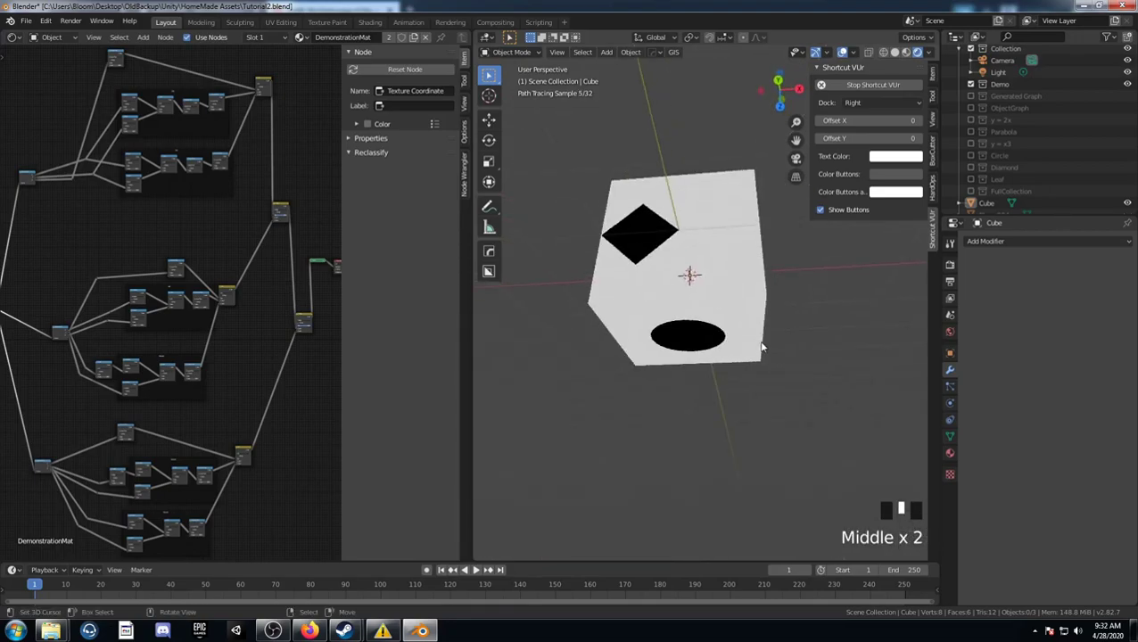
scroll(102, 470, down, 1)
middle_drag(102, 470, 142, 429)
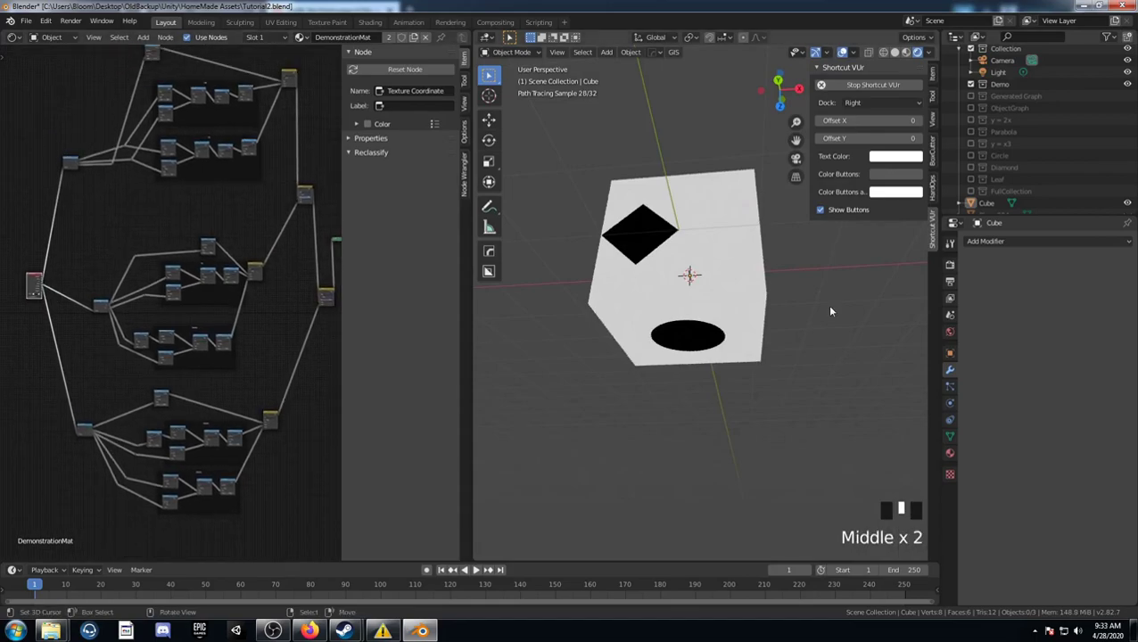